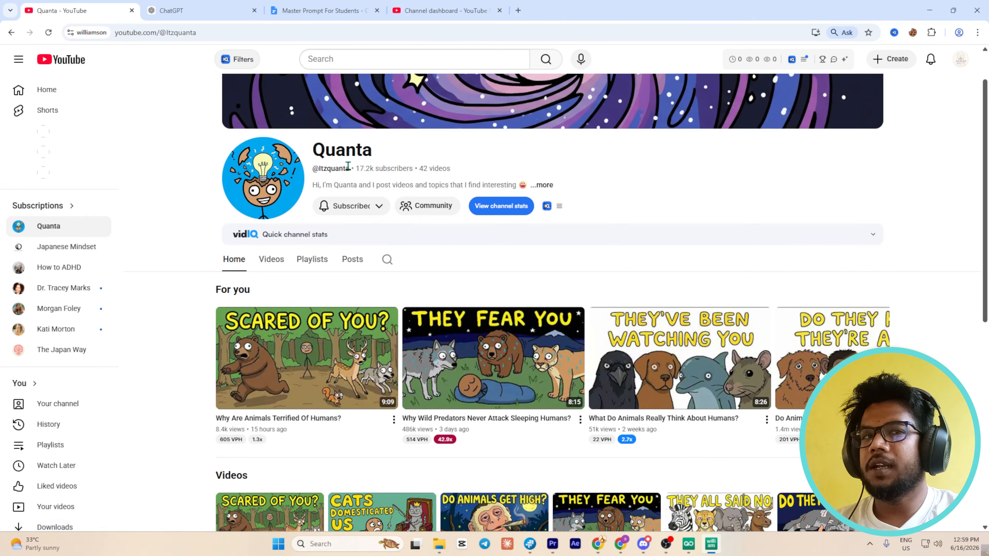
Look over the Quanta YouTube channel's name, header and video thumbnails as the competitor reference.
double_click(361, 153)
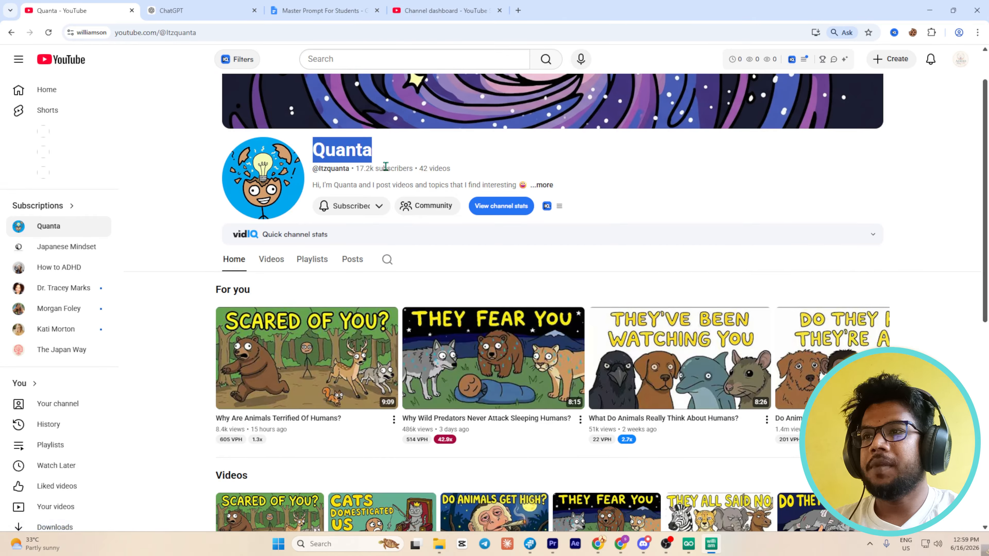
scroll(459, 370, "down", 3)
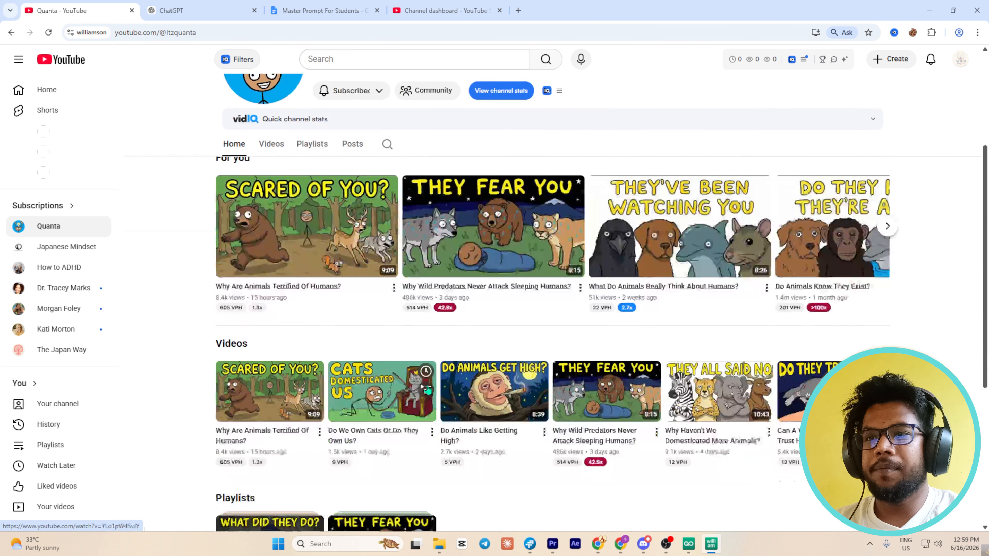
scroll(263, 172, "up", 4)
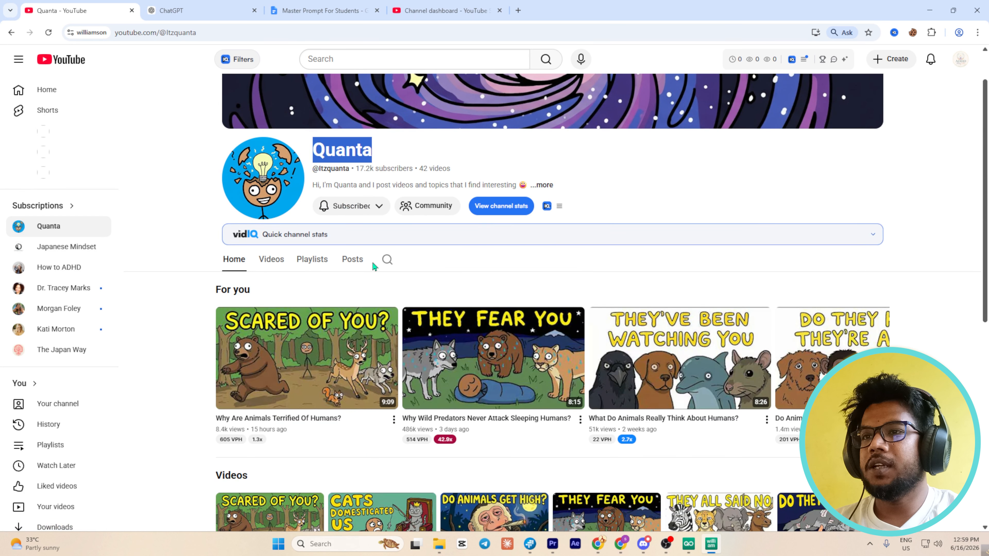
mouse_move(499, 370)
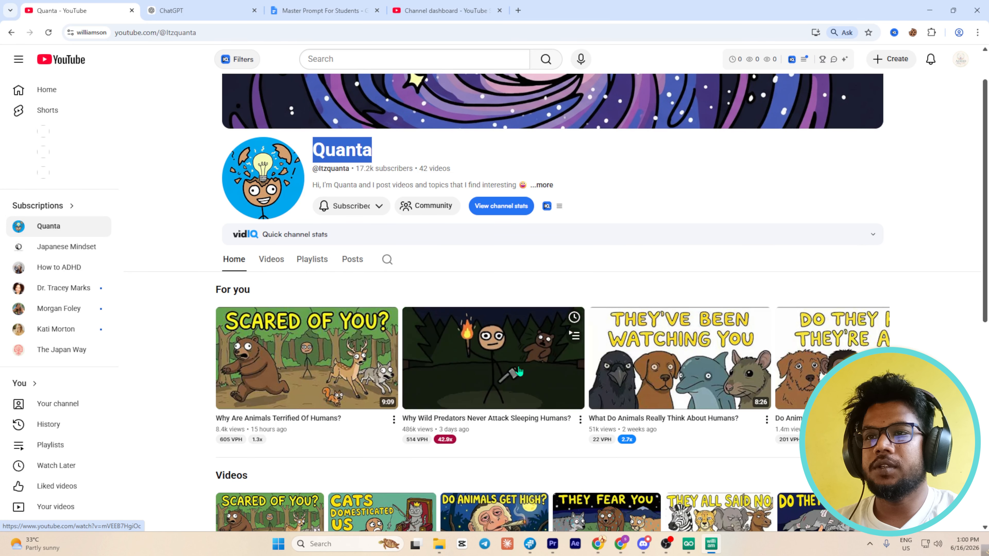
scroll(499, 370, "down", 4)
scroll(449, 416, "up", 5)
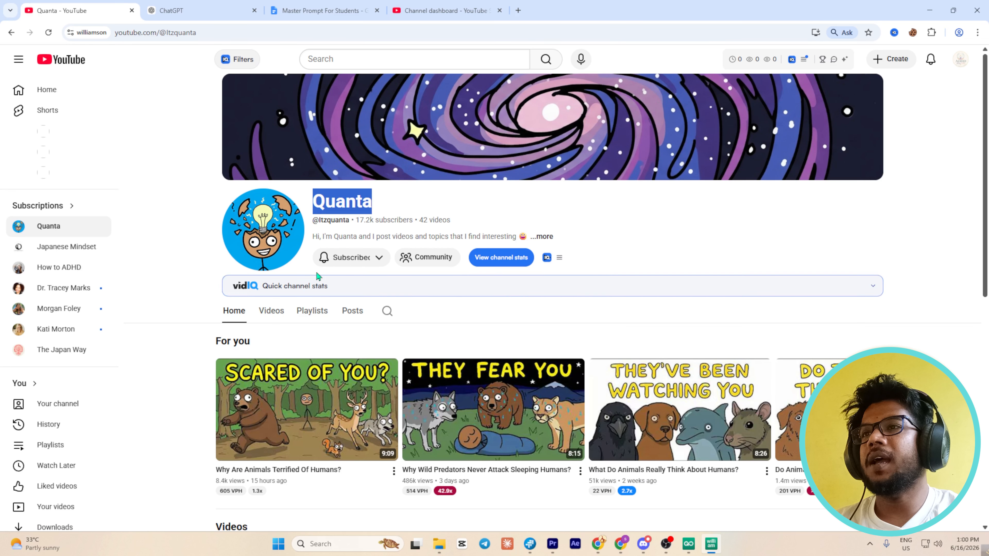
left_click(599, 223)
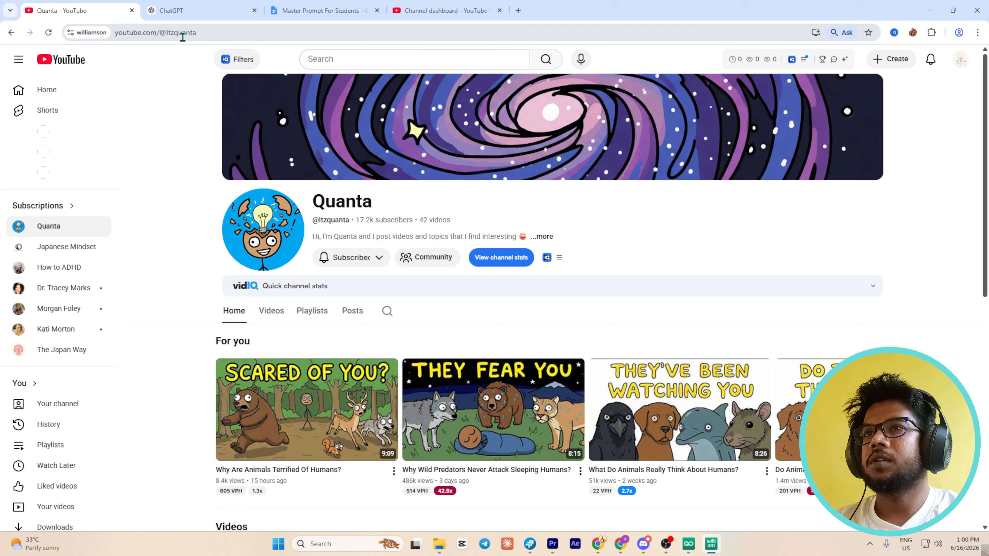
Open the ADHD After Fifty channel page from YouTube Studio and go to its channel customisation profile settings.
left_click(440, 9)
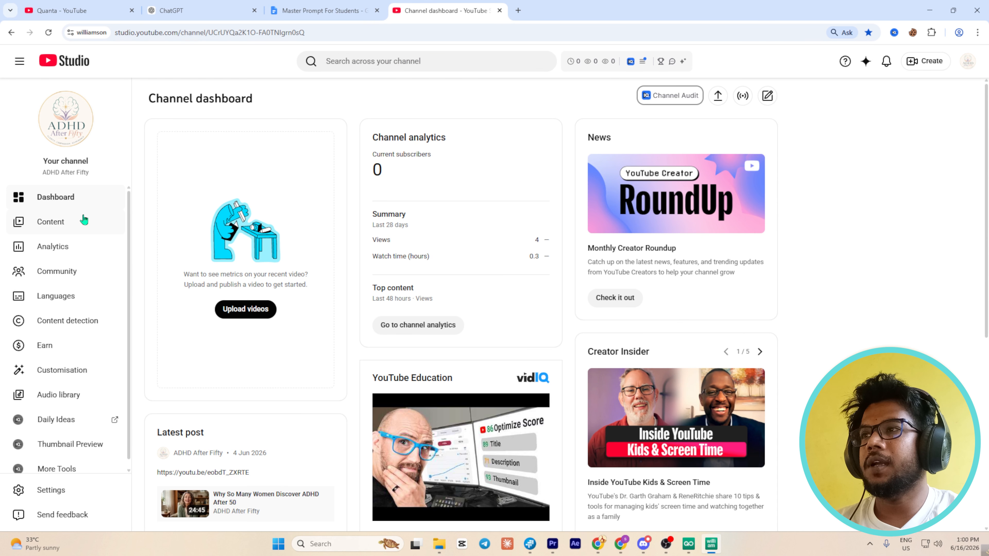
left_click(68, 228)
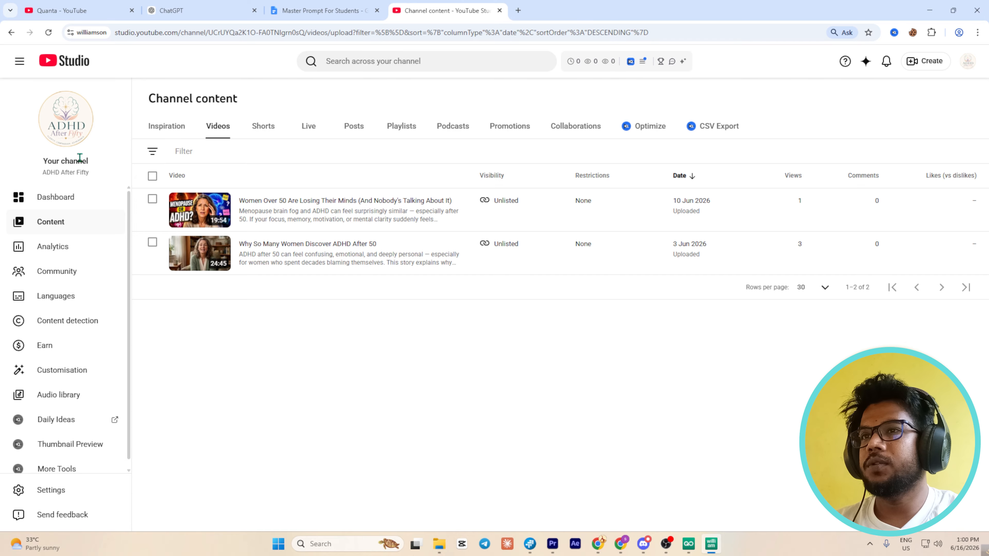
left_click(73, 142)
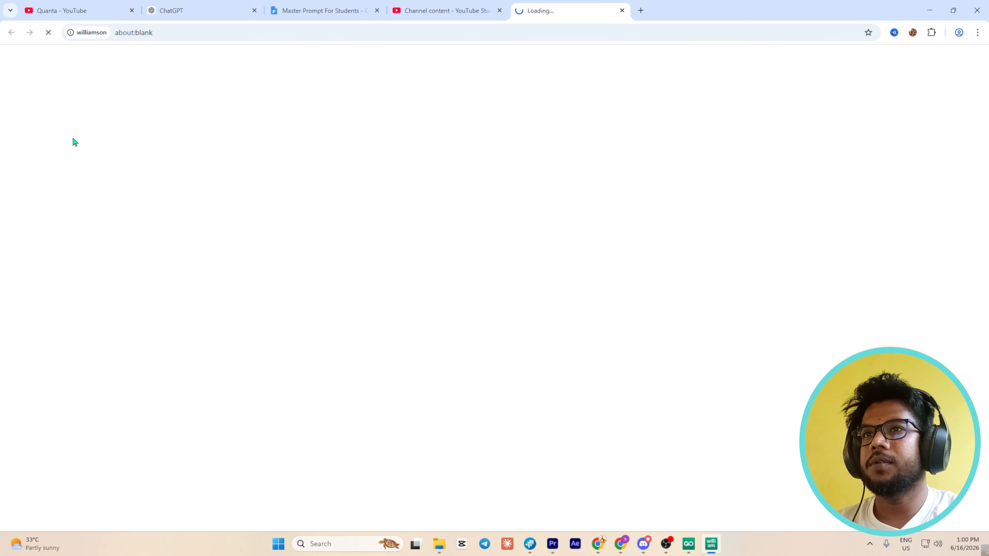
left_click(500, 11)
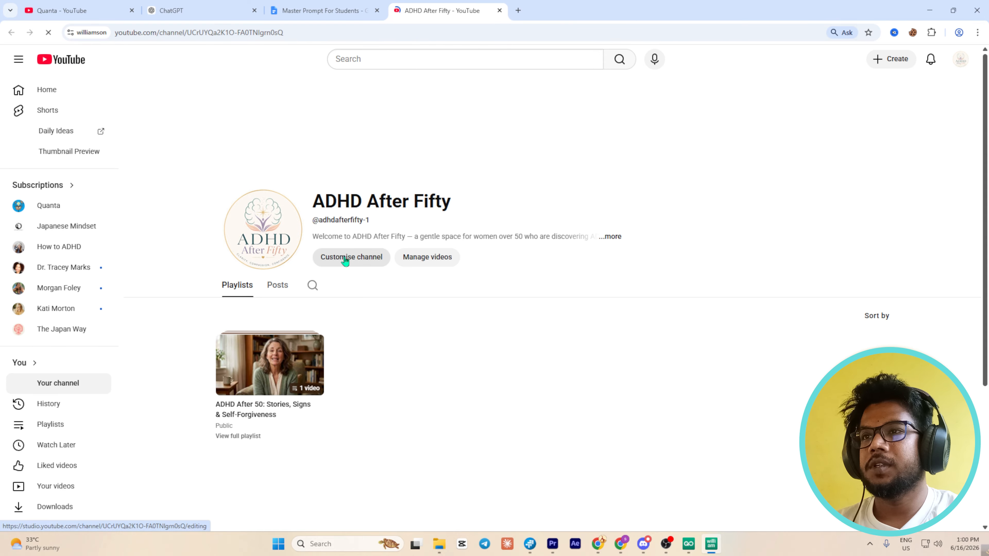
left_click(345, 258)
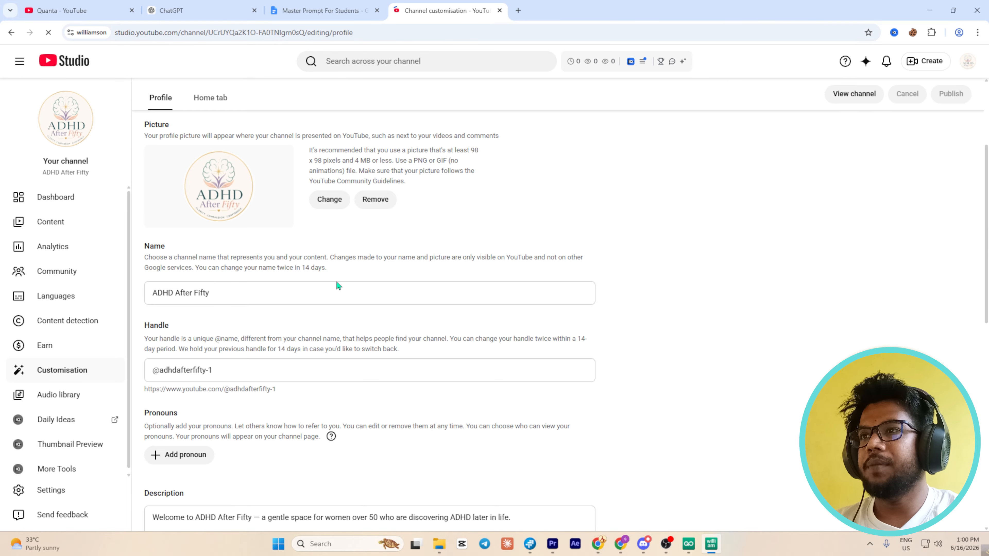
Capture and copy a screenshot of the Quanta channel page covering its banner, channel details and For you videos.
left_click(164, 11)
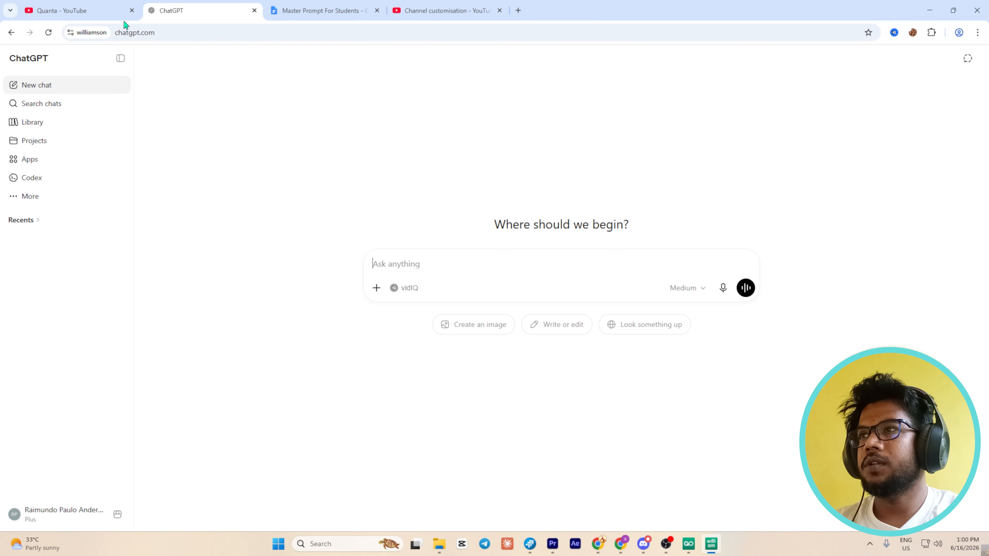
left_click(74, 9)
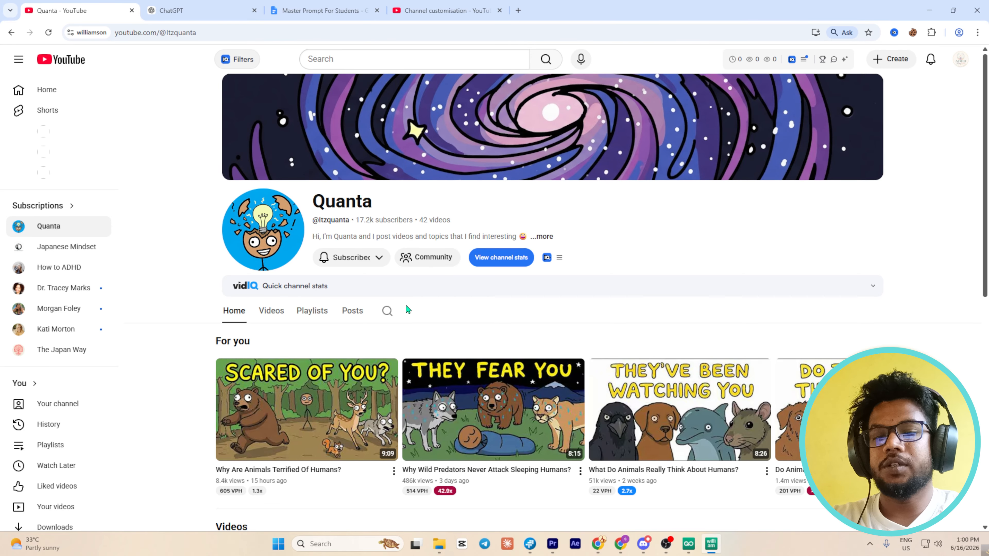
key("Print")
left_click_drag(200, 60, 925, 519)
key("ctrl+c")
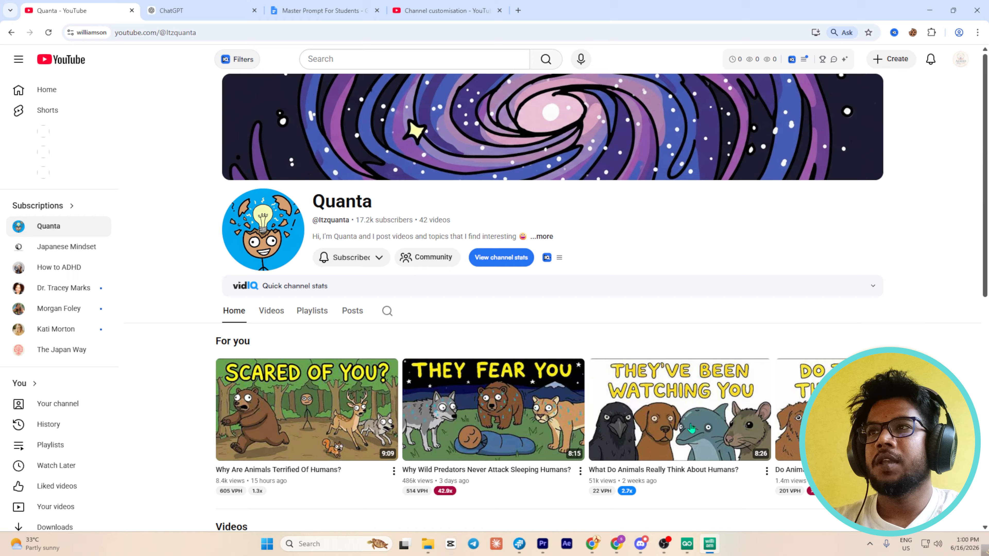
Send ChatGPT the Quanta screenshot with a Bengali request in Latin script to analyse this competitor and suggest similarly stylish YouTube channel names.
left_click(184, 12)
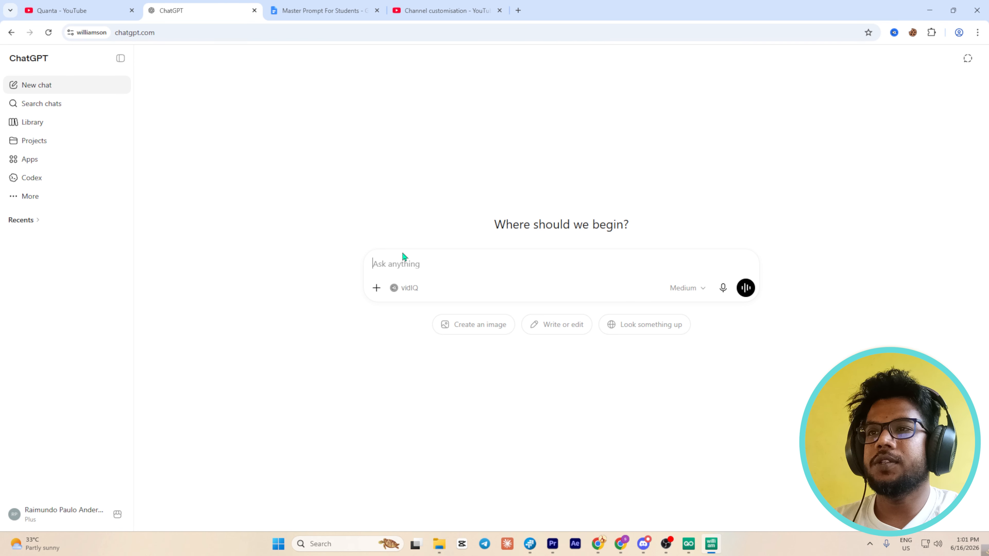
key("ctrl+v")
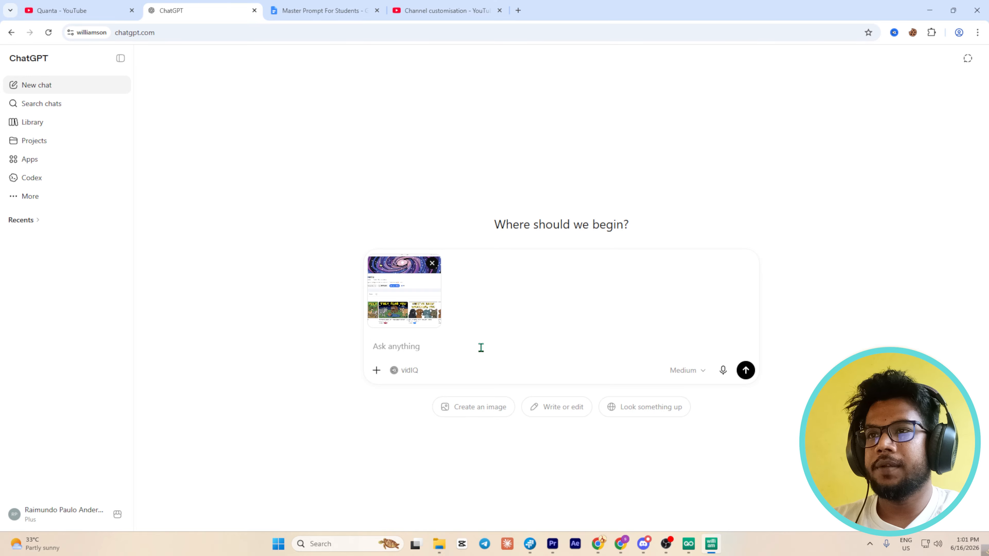
type("eita amar competitor ei channel ta valo kore analyse kore amake eirokom stylish eirokom channel name suggest koro jeita ami amar youtube channel e use korte pari")
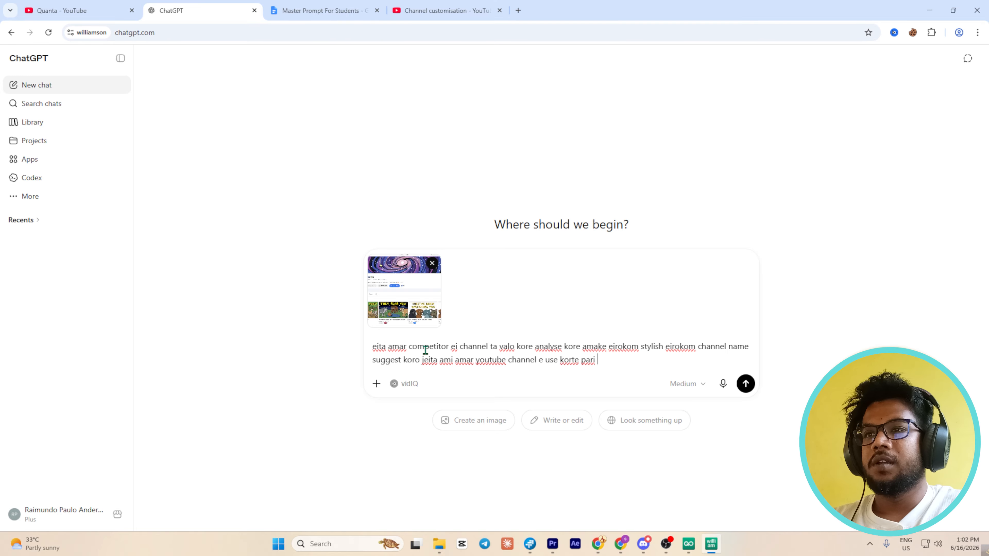
key("Return")
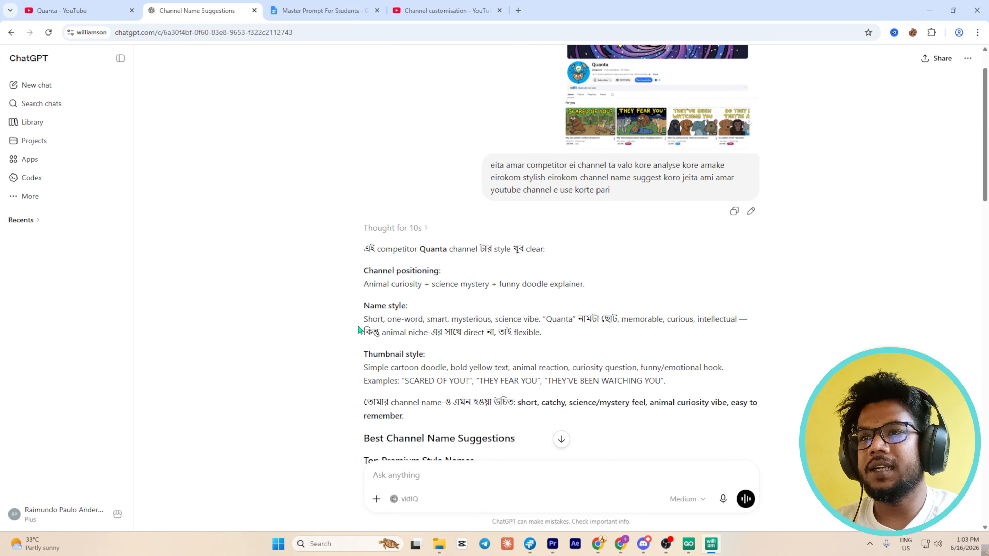
Read through the channel name suggestions in ChatGPT's reply, including the premium style and one-word stylish names.
scroll(418, 331, "down", 15)
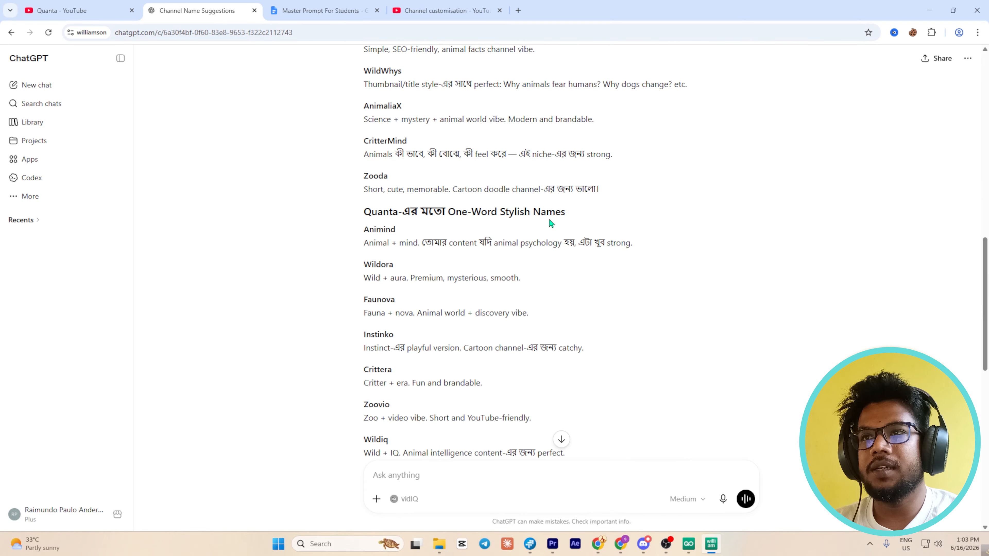
scroll(362, 236, "up", 15)
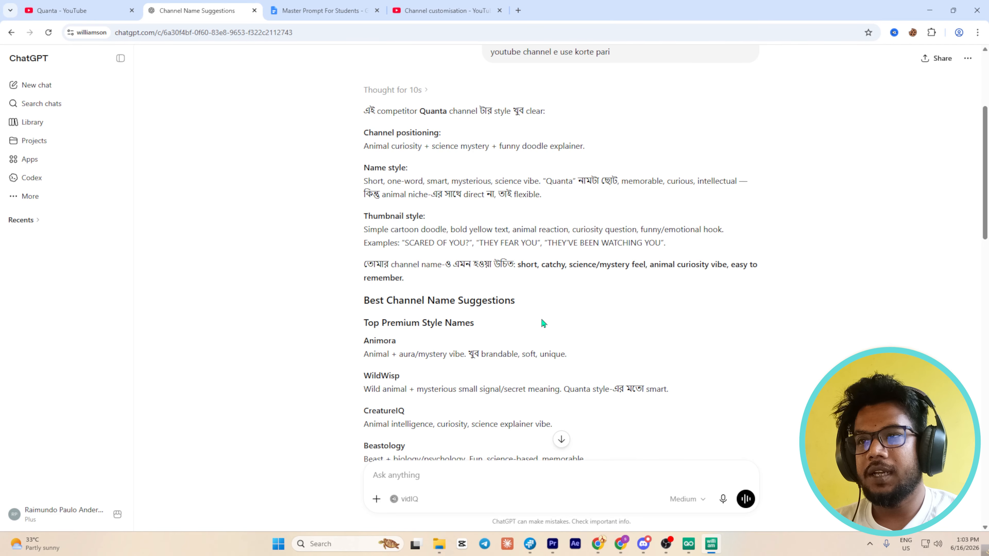
scroll(402, 356, "down", 1)
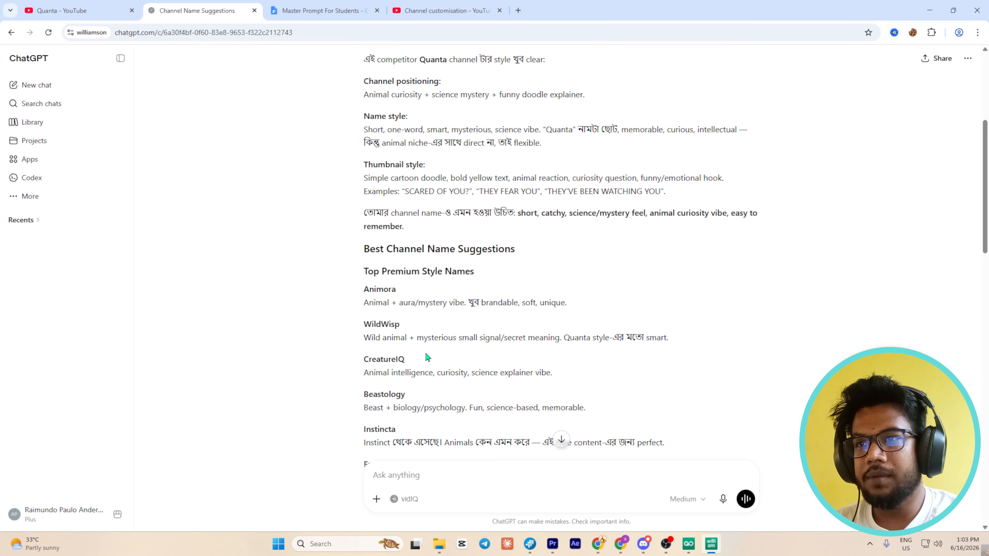
scroll(427, 357, "down", 3)
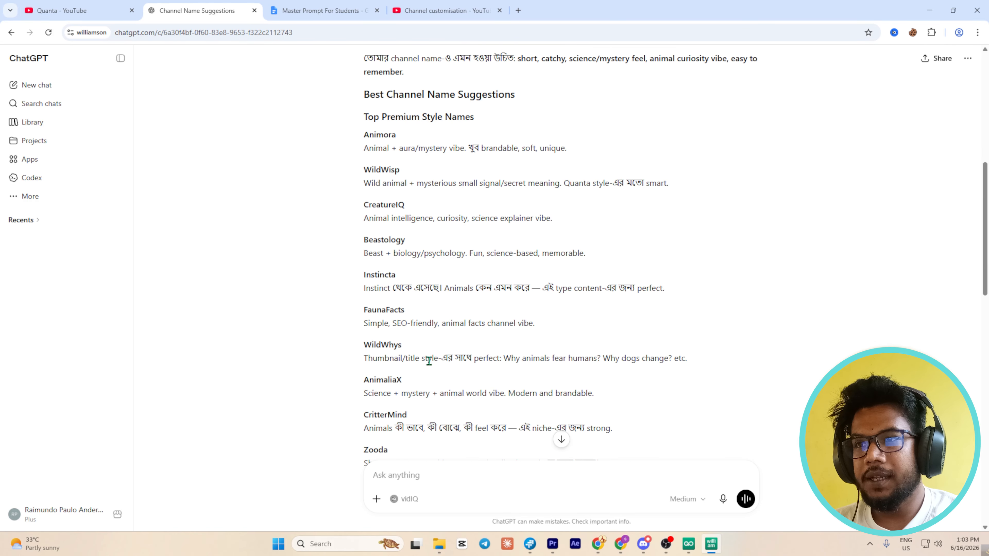
scroll(429, 361, "down", 2)
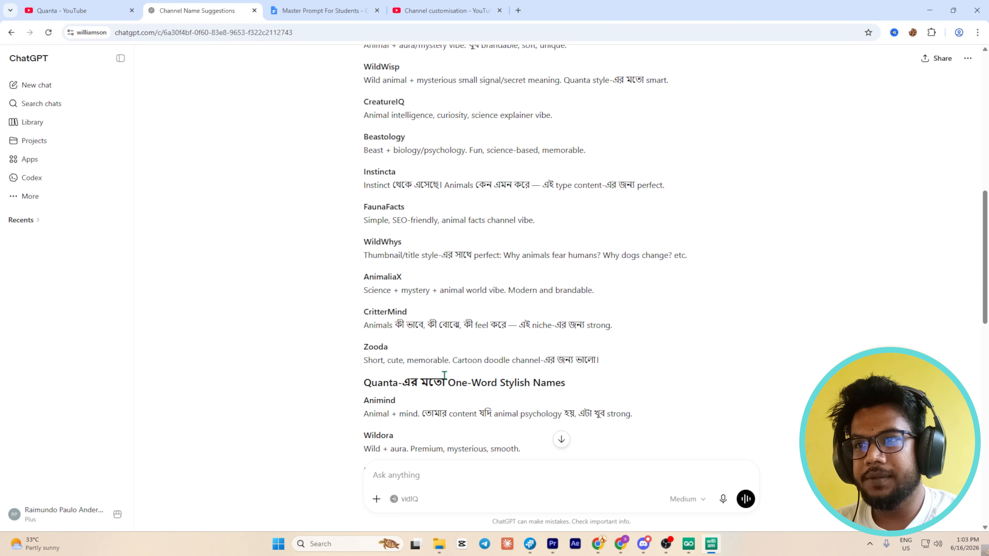
scroll(444, 375, "down", 8)
scroll(497, 357, "up", 2)
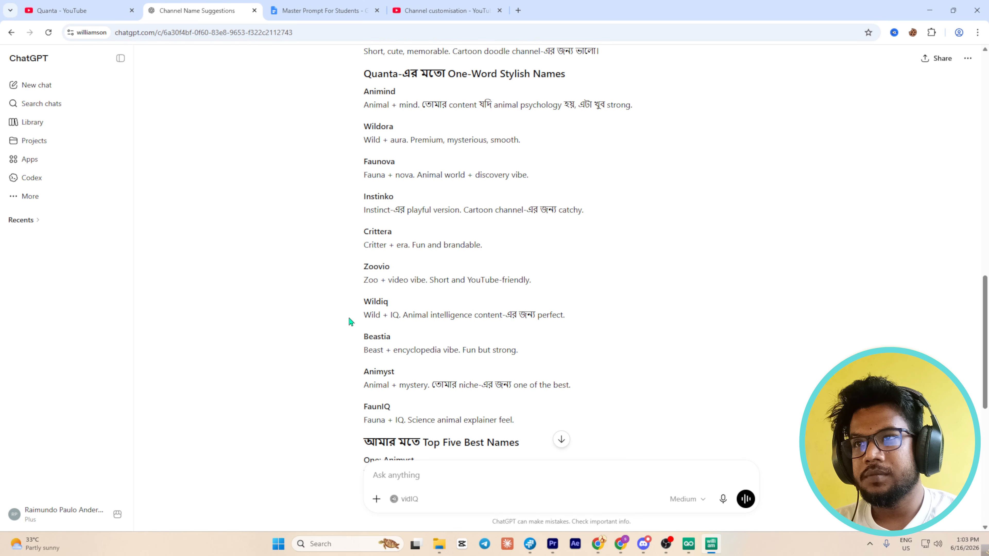
scroll(418, 308, "up", 2)
double_click(378, 297)
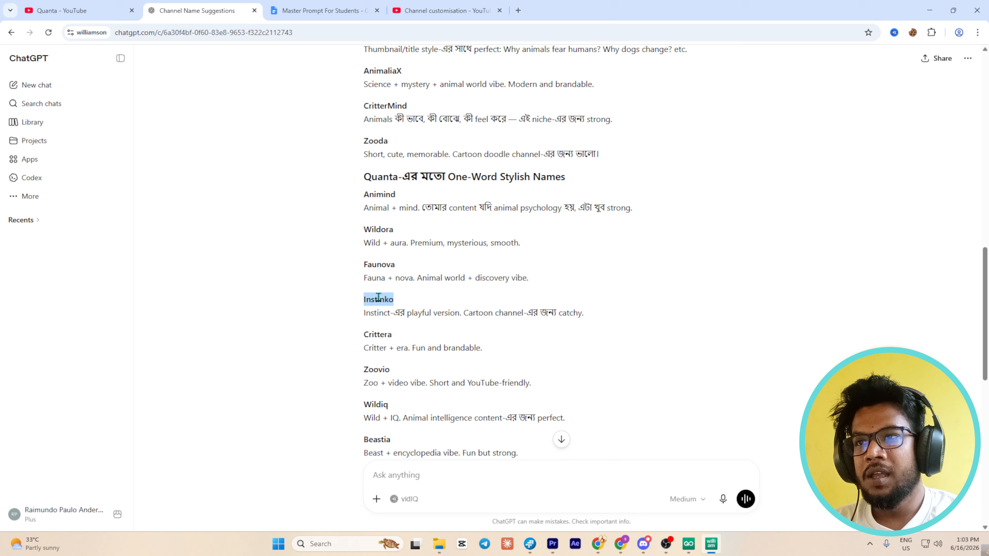
left_click(385, 302)
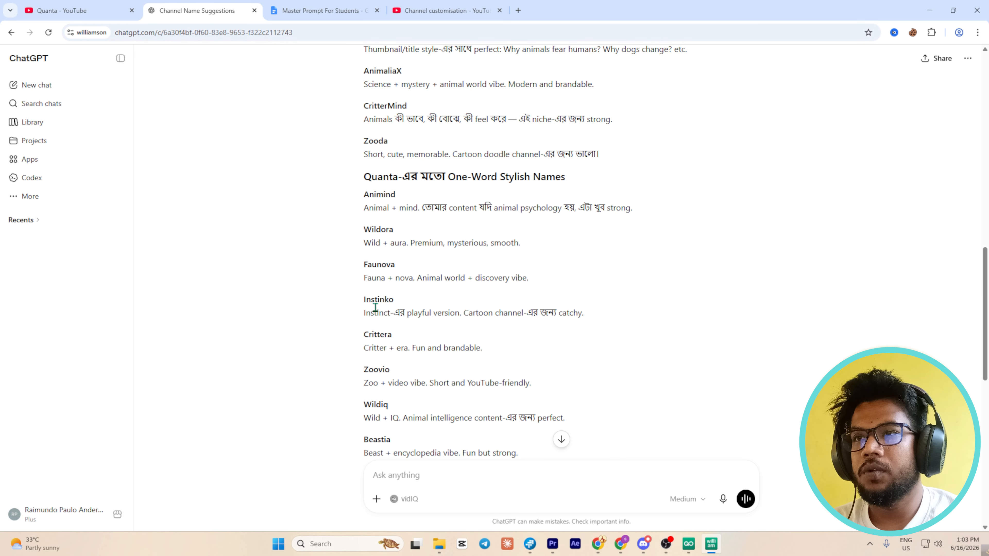
double_click(383, 300)
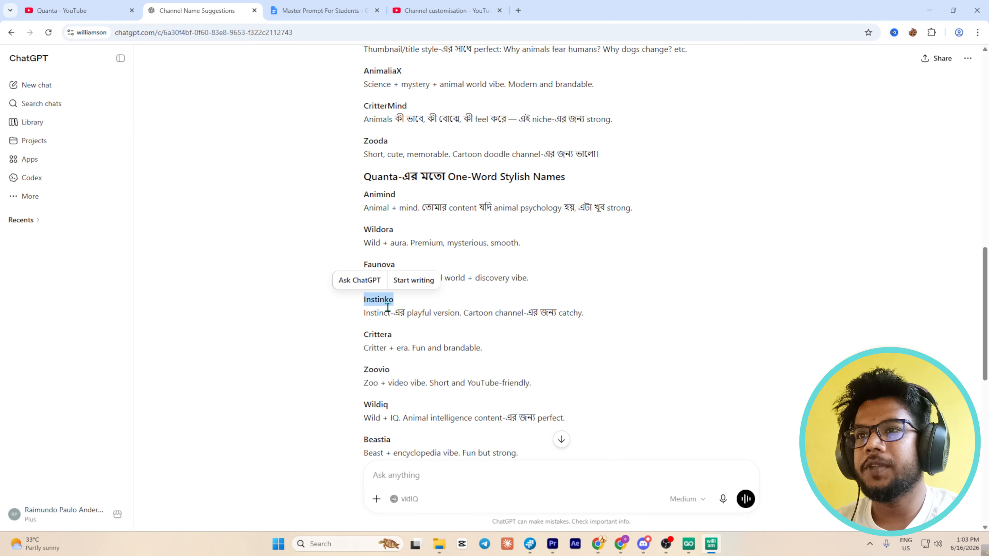
left_click(433, 11)
left_click_drag(251, 293, 154, 293)
key("ctrl+v")
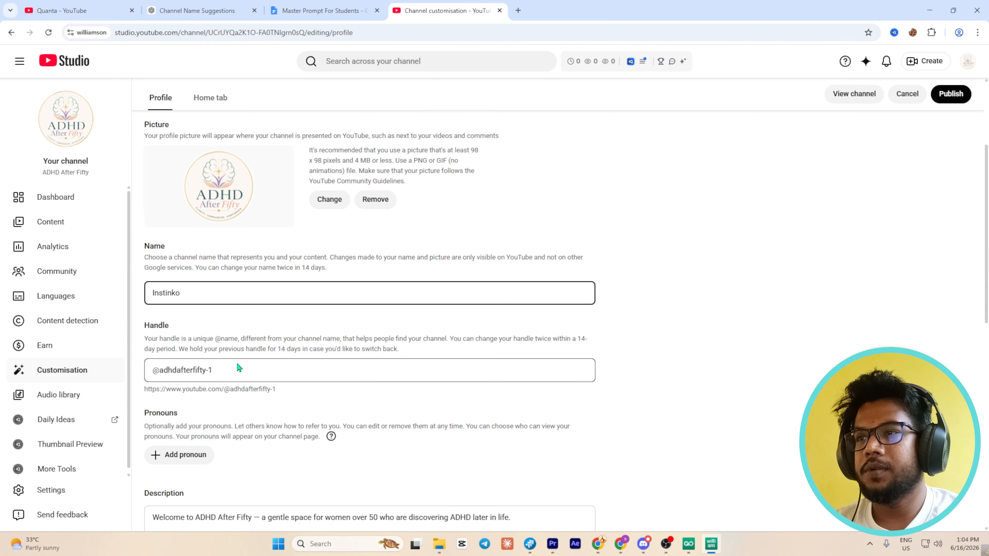
left_click_drag(234, 369, 161, 366)
key("ctrl+v")
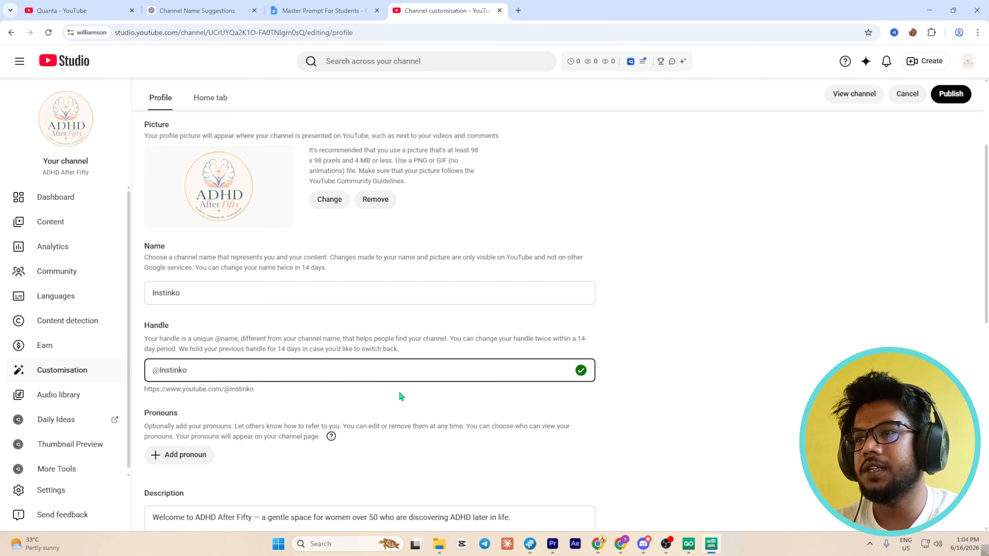
scroll(242, 241, "up", 3)
scroll(280, 312, "down", 2)
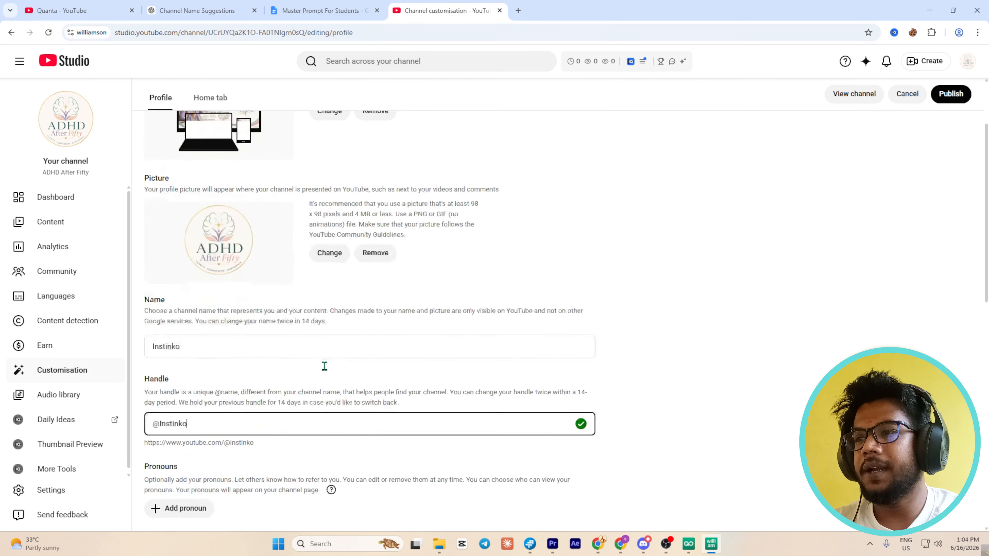
scroll(324, 366, "down", 5)
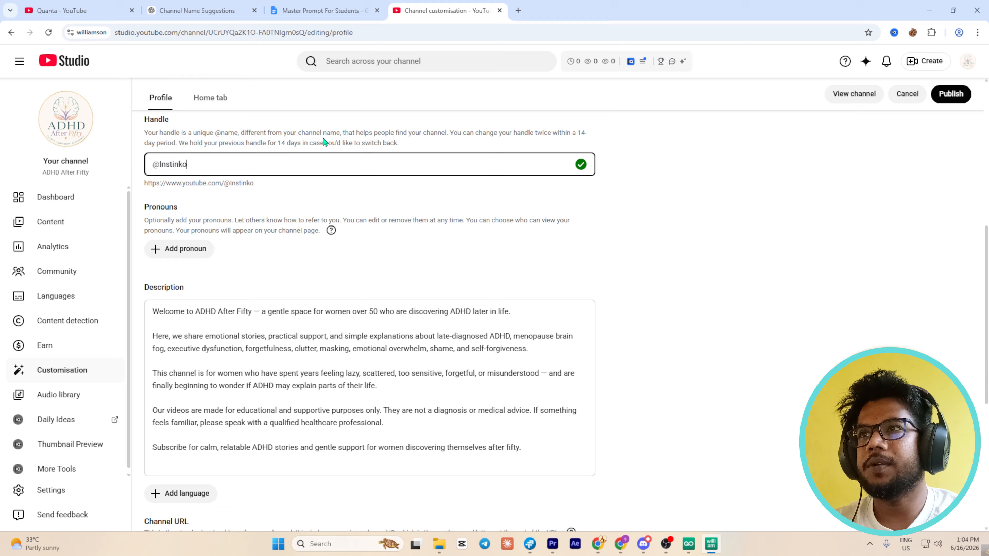
Send ChatGPT the Quanta screenshot with a Bengali request in Latin script for a logo generation prompt in the competitor's style for the chosen name Instinko.
left_click(308, 11)
left_click(227, 14)
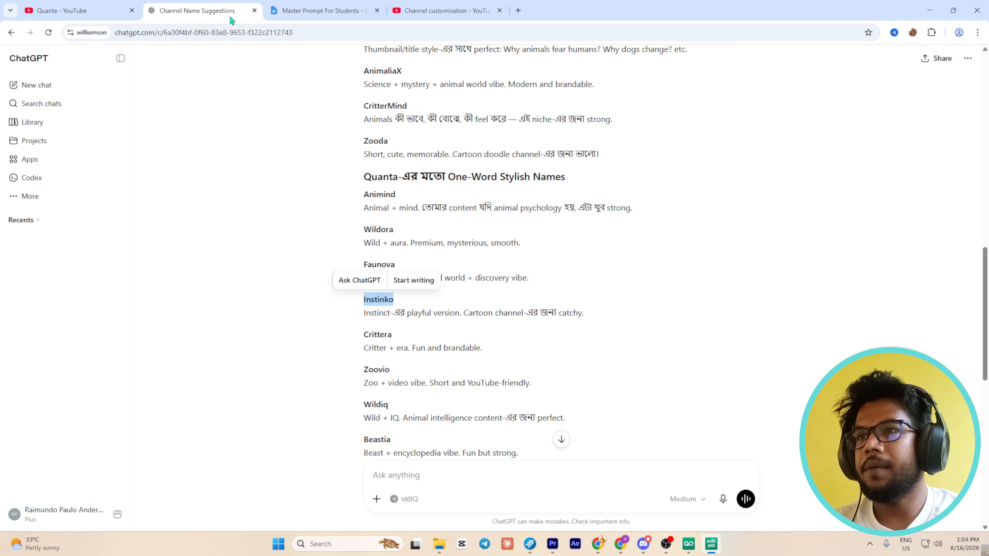
scroll(429, 409, "down", 10)
left_click(558, 502)
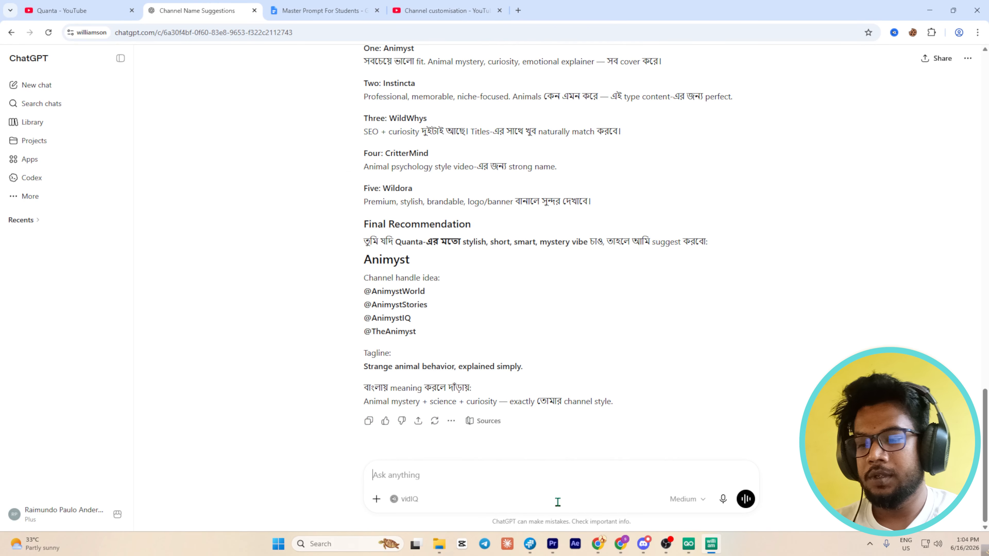
type("ami Instinko ei nam ti choose koresi ekhon tmi amar competitor er channel aro valo kore analyse kore tar moto style er logo generate prompt dew")
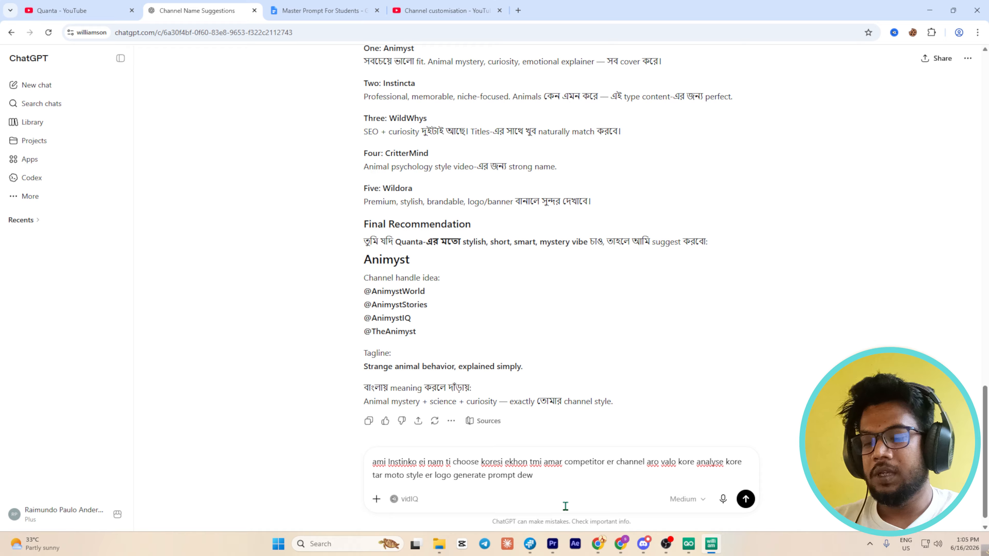
key("super+v")
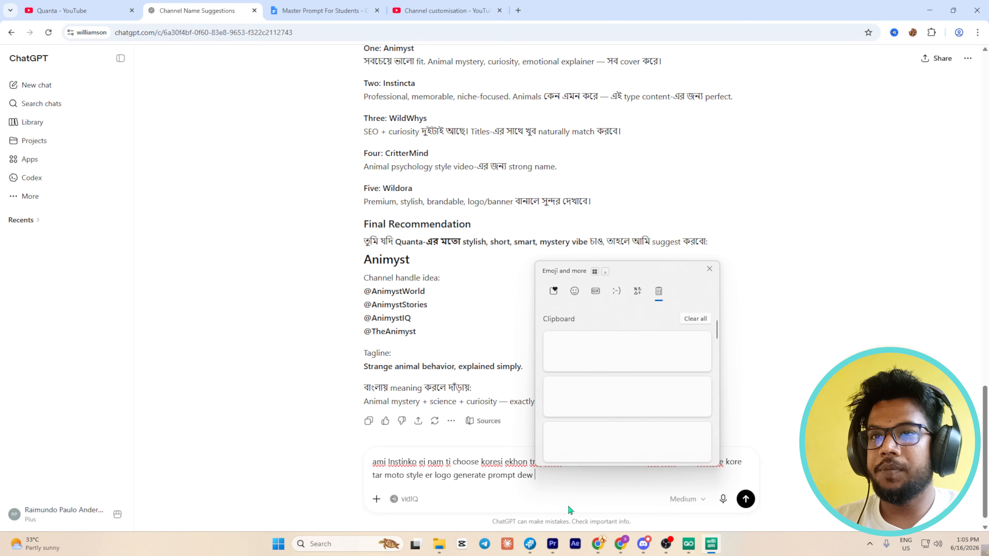
left_click(606, 399)
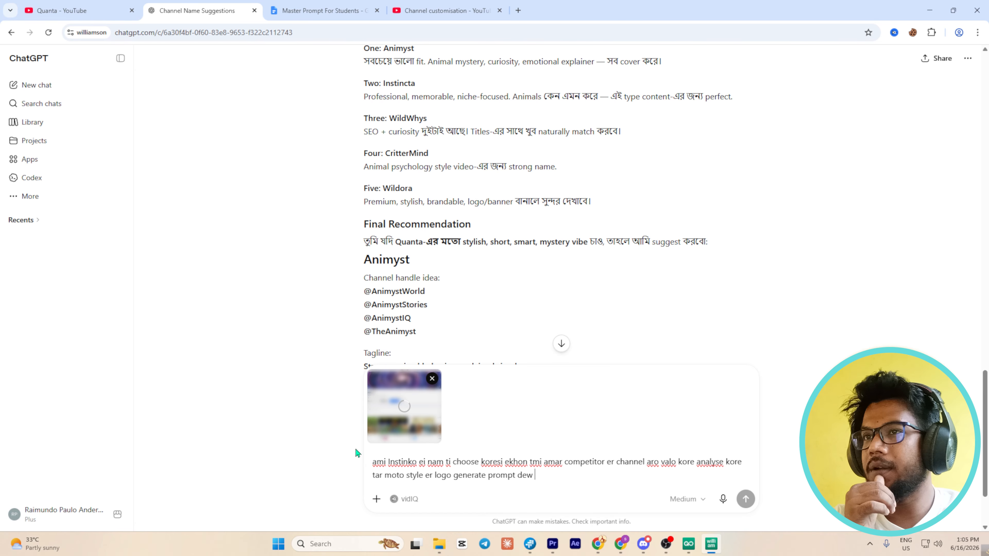
scroll(468, 309, "up", 5)
scroll(468, 312, "down", 5)
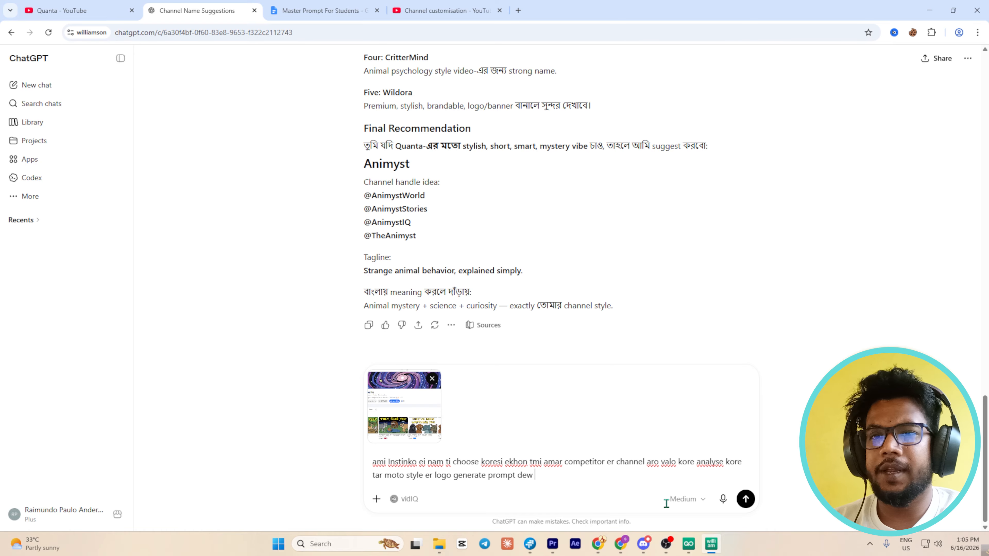
left_click(746, 499)
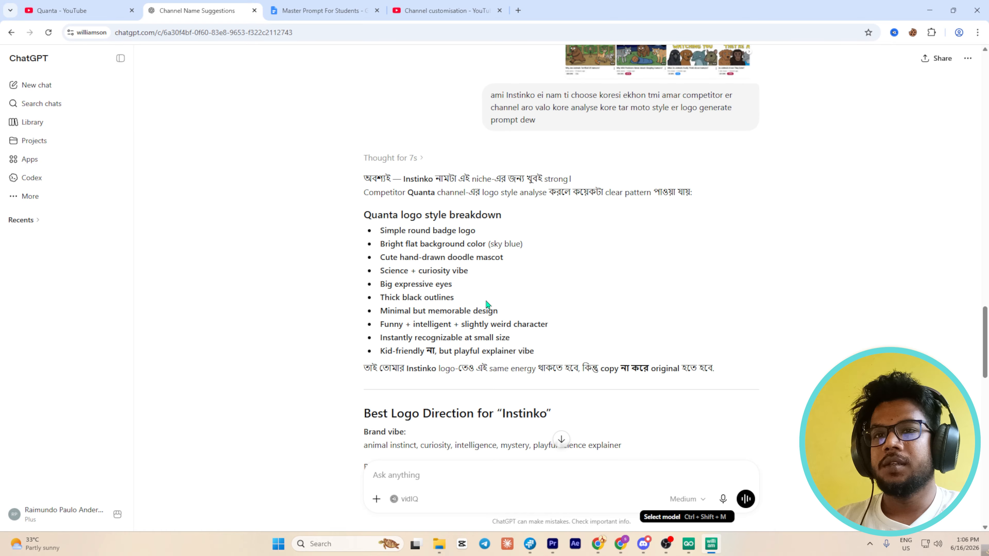
Review ChatGPT's logo suggestions and copy the full prompt under Copy-Paste AI Logo Prompt.
scroll(487, 304, "down", 6)
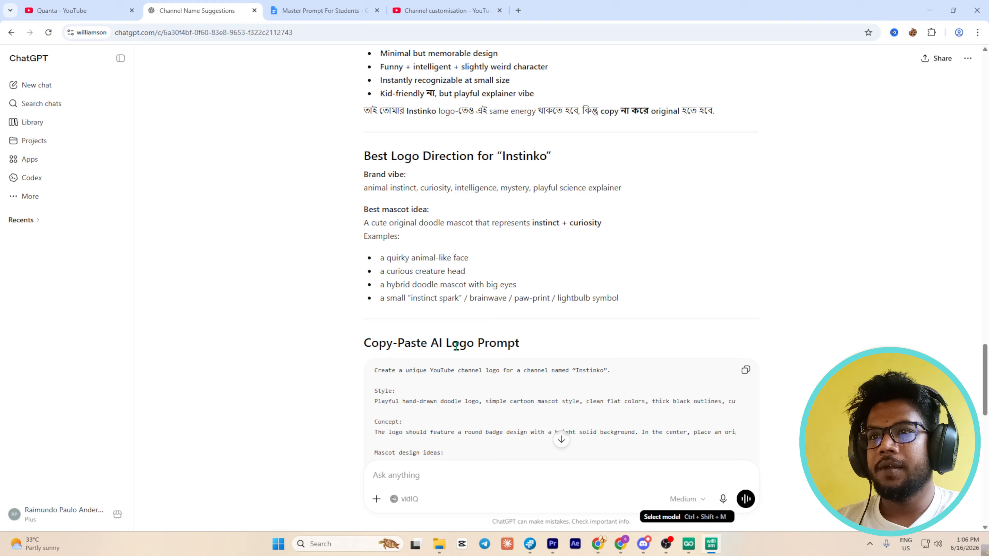
scroll(456, 346, "down", 4)
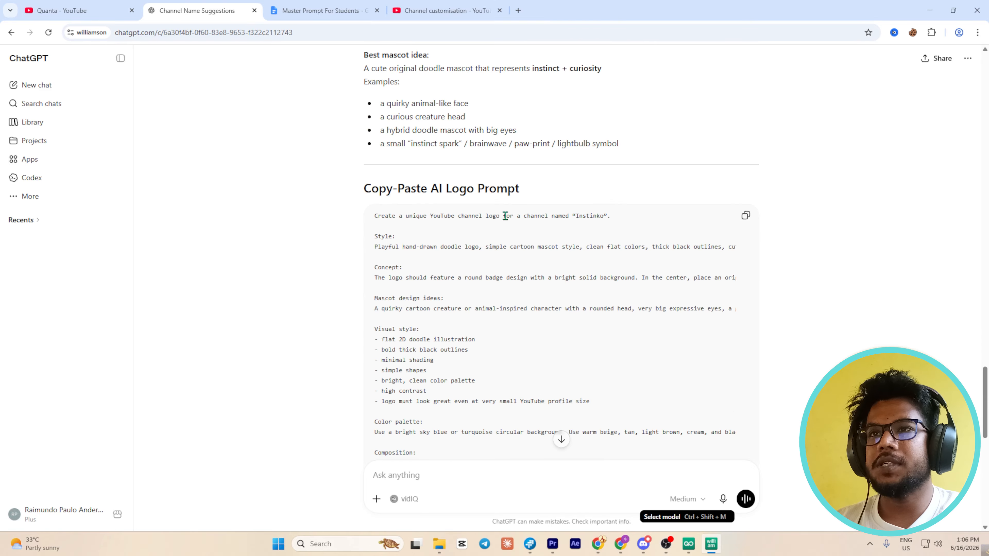
scroll(550, 315, "down", 9)
scroll(455, 328, "down", 5)
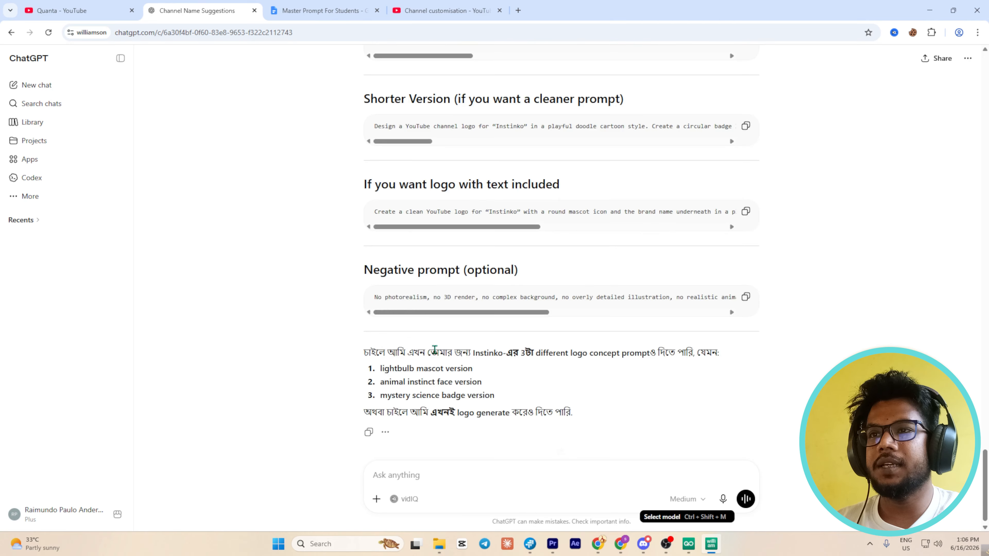
scroll(418, 359, "up", 14)
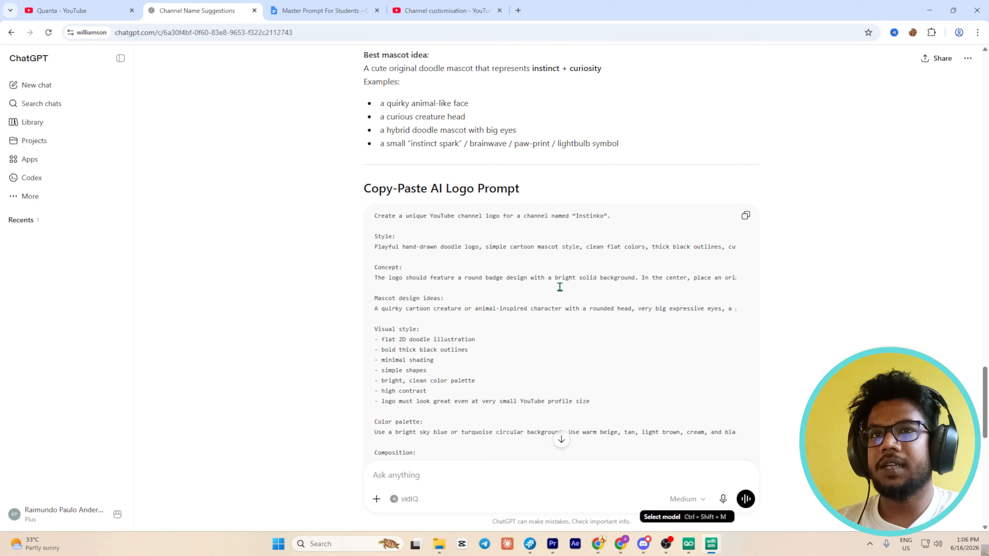
left_click(745, 215)
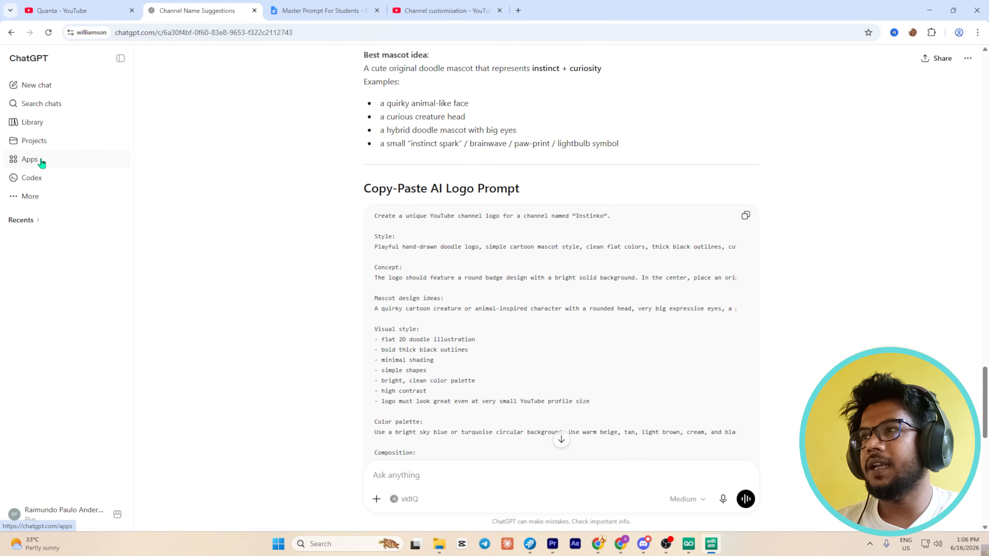
Search the GPTs for "logo creator" and start a chat with the community builder's Logo Creator.
left_click(28, 197)
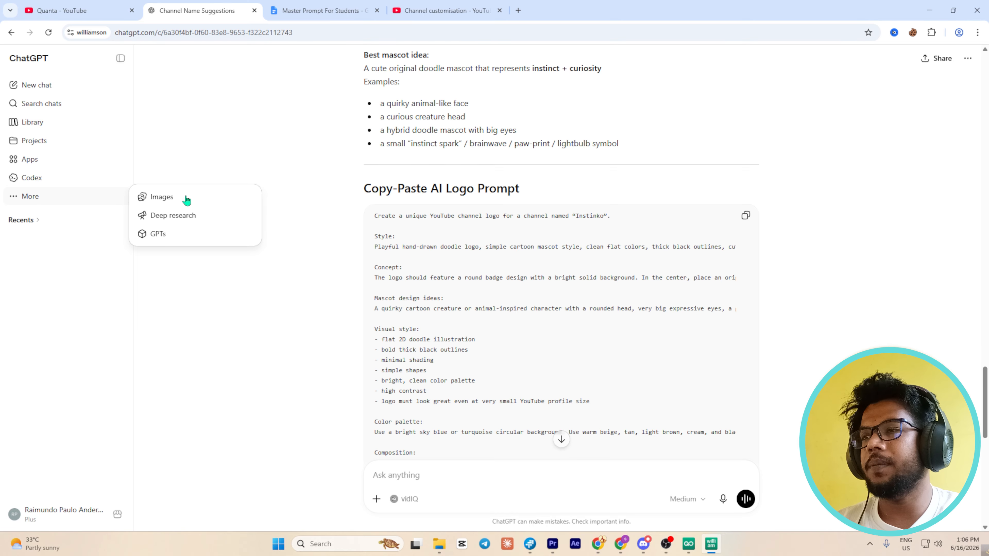
left_click(170, 235)
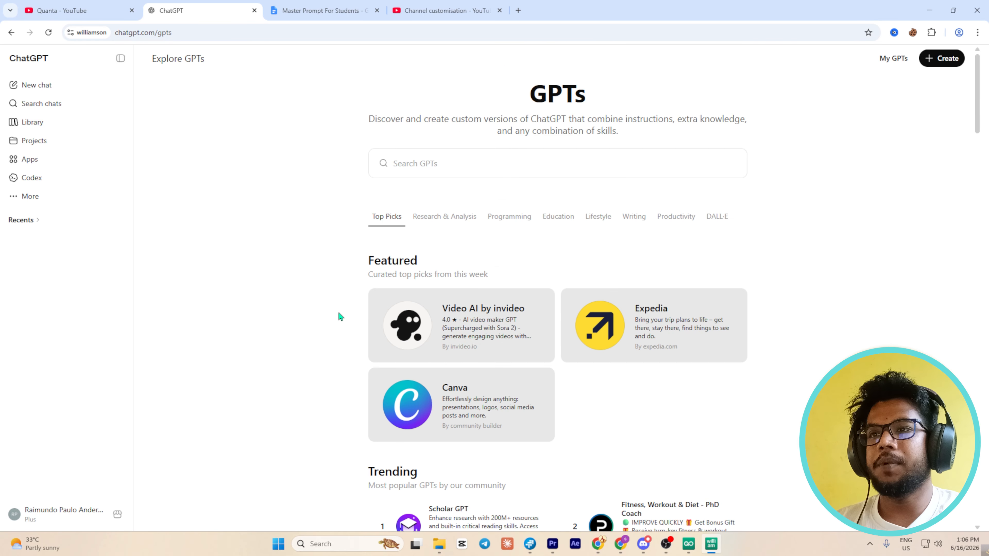
left_click(528, 160)
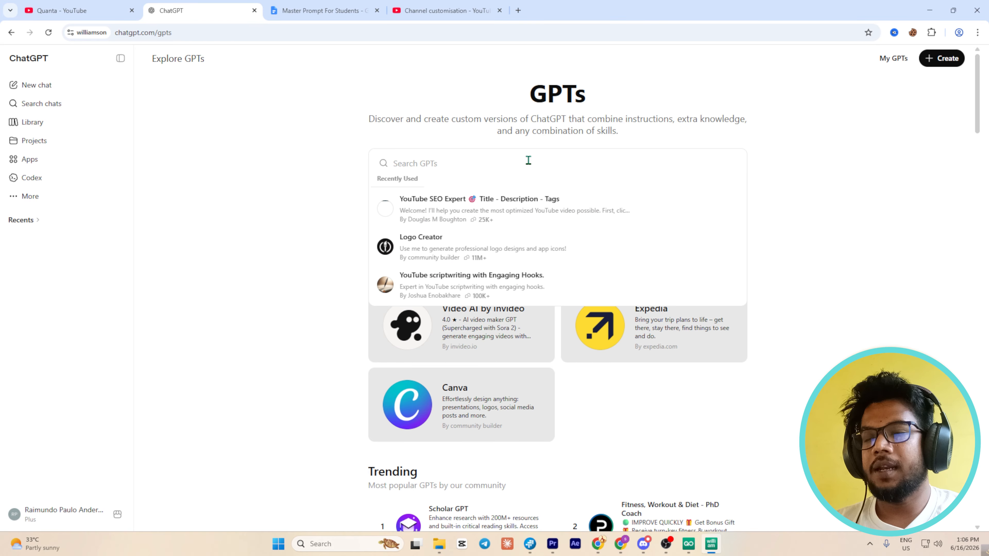
type("logo ")
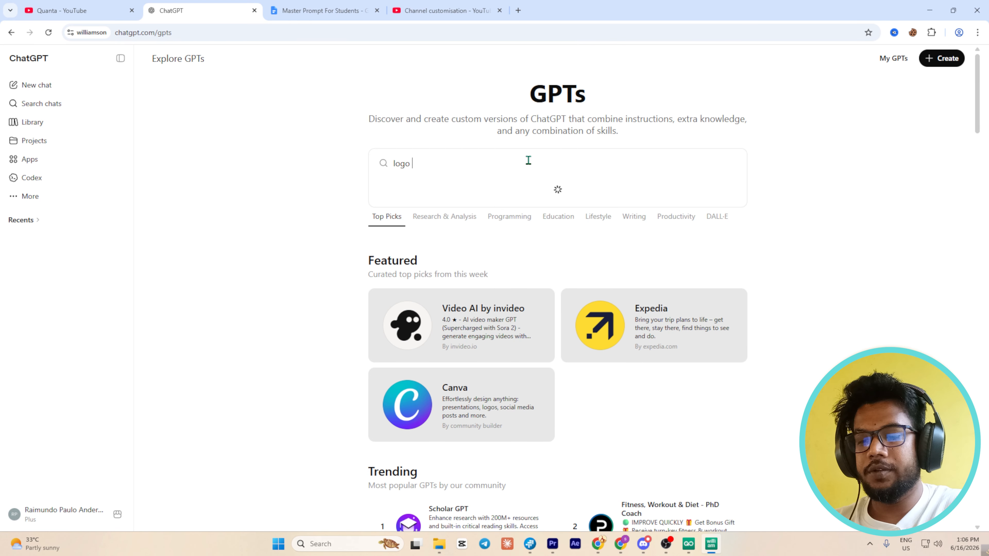
type("creator")
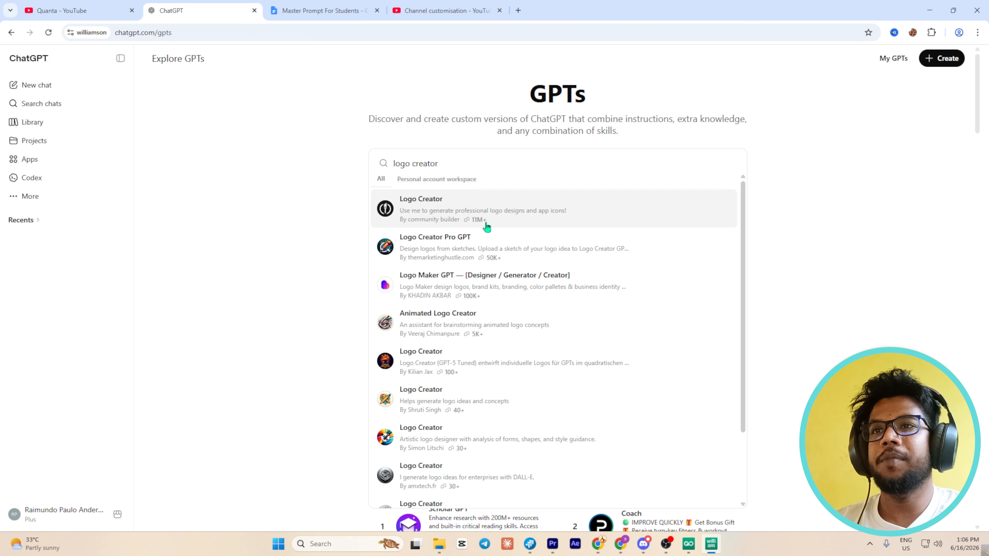
left_click(434, 211)
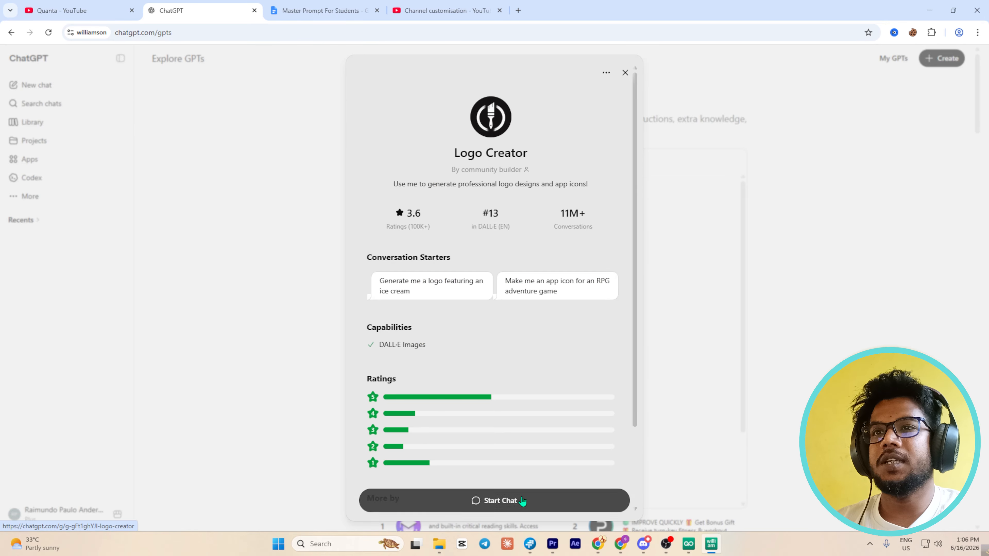
left_click(518, 500)
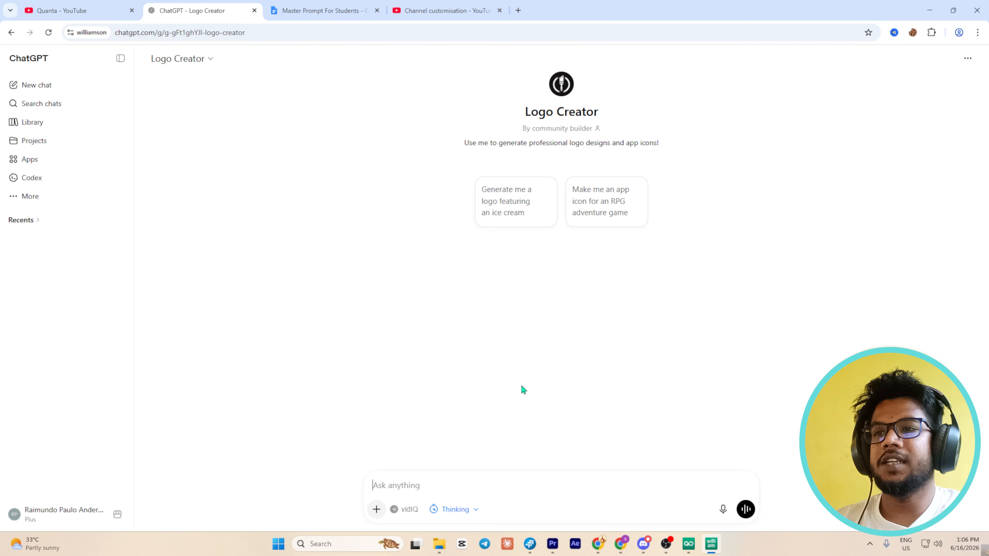
Paste the copied Instinko logo prompt into the Logo Creator chat and send it.
left_click(437, 484)
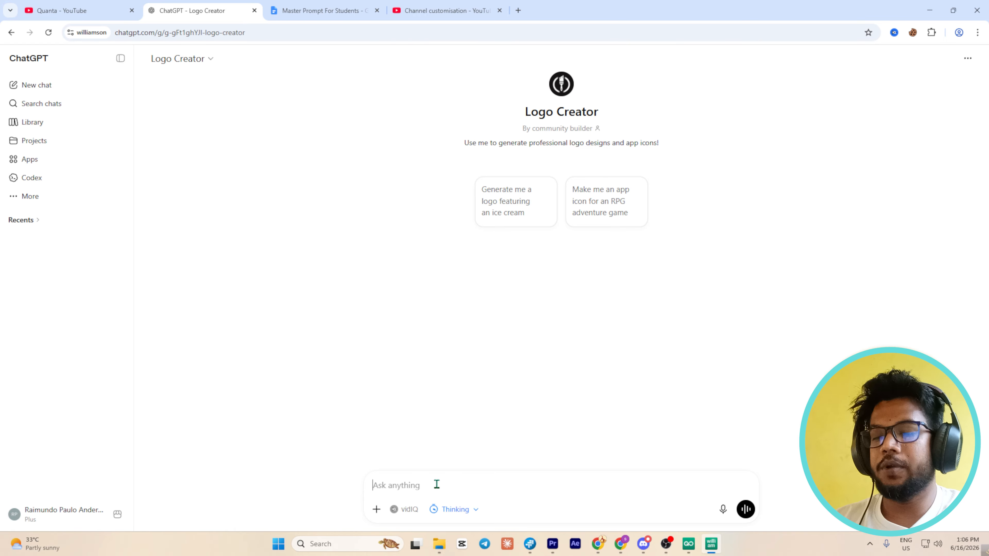
key("ctrl")
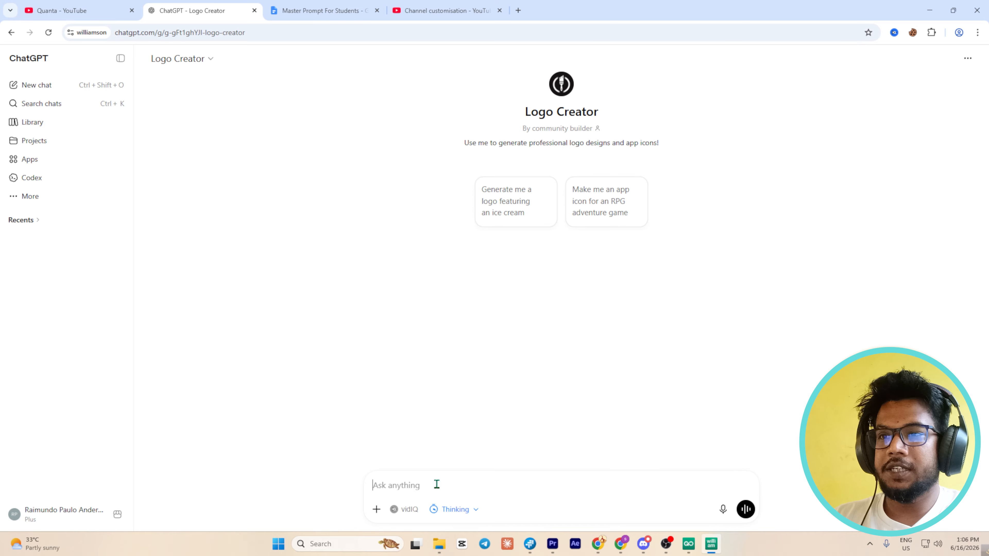
key("ctrl+v")
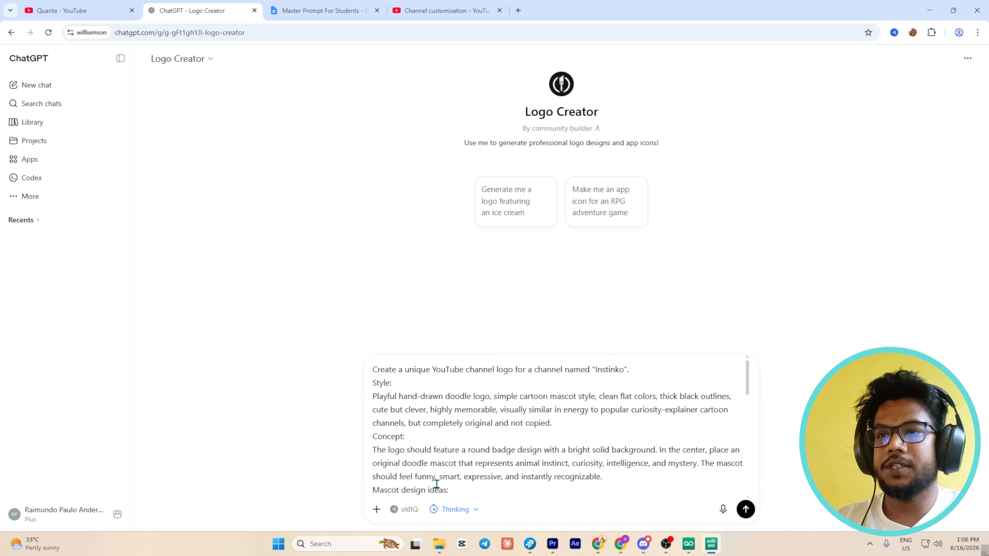
left_click(745, 509)
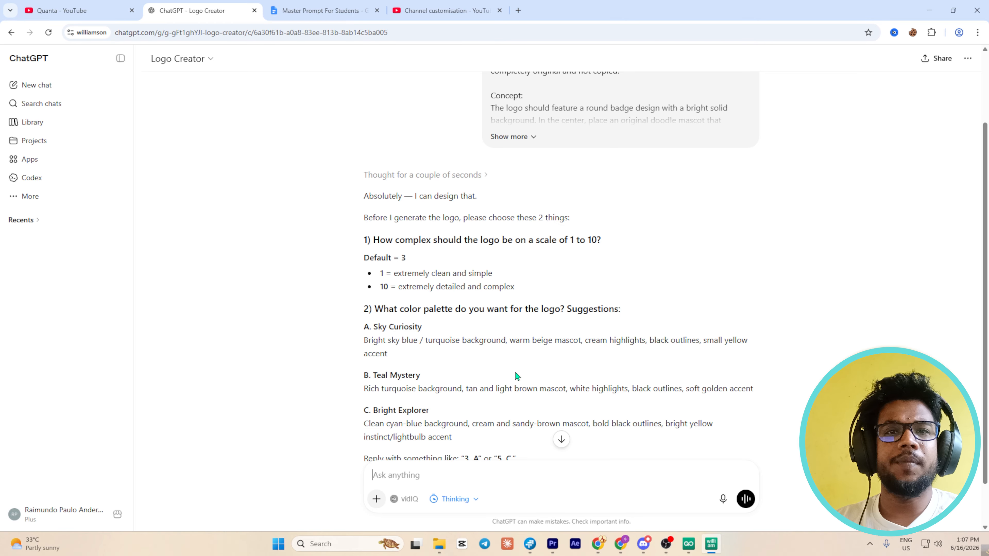
Answer Logo Creator's complexity and color palette questions with "do it as your wosh", leaving the choices to it.
scroll(515, 372, "down", 2)
type("do ")
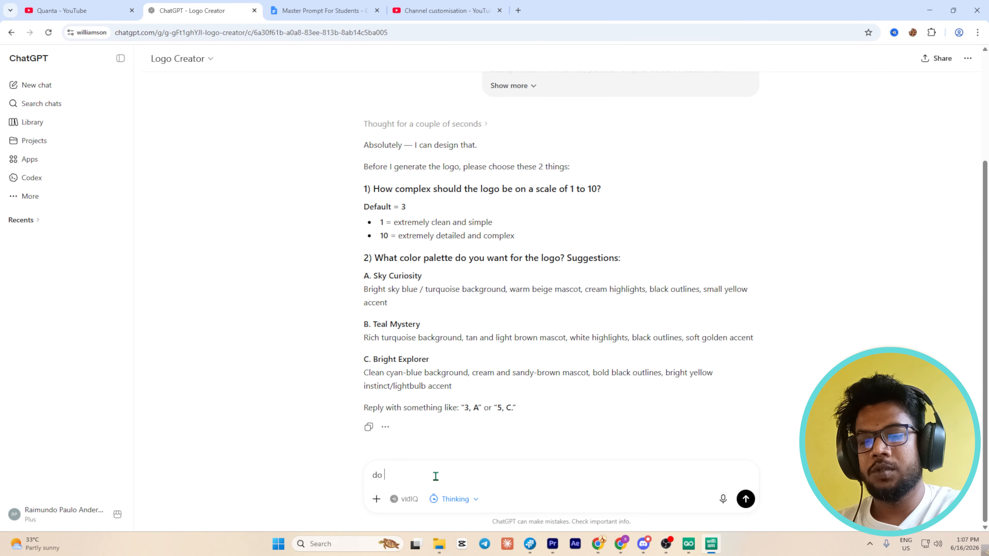
type("it as your wosh")
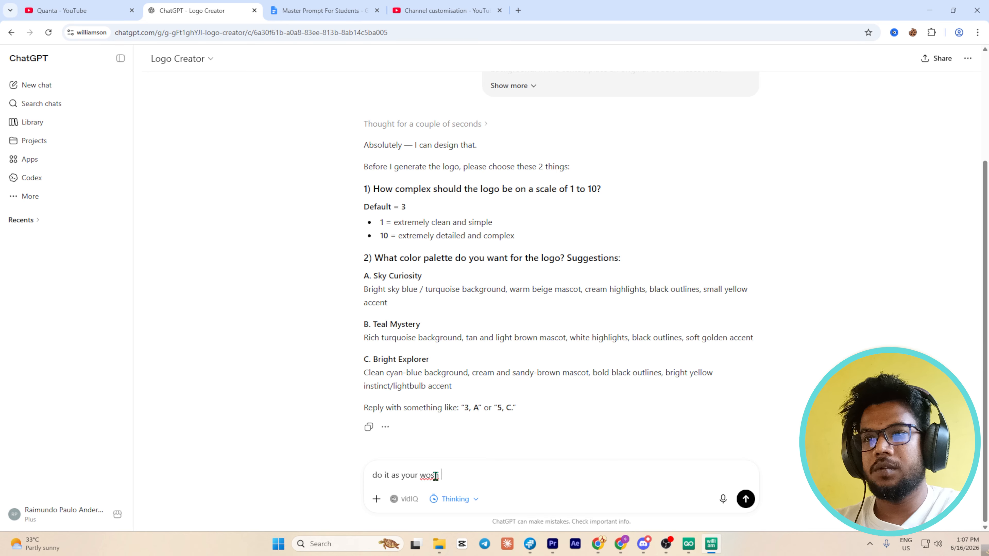
key("Return")
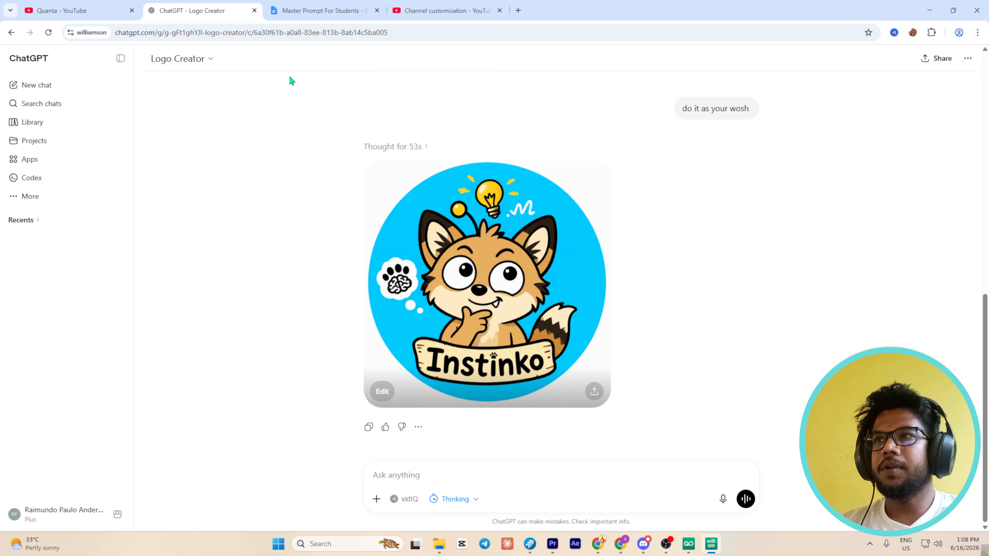
Compare the generated Instinko logo with the Quanta channel's branding, and download the logo image from its enlarged view.
left_click(77, 6)
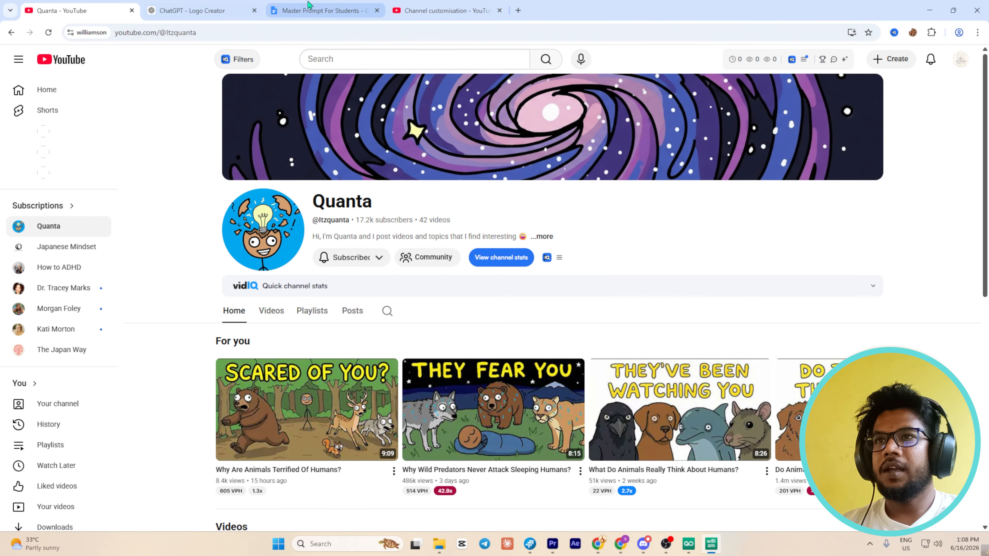
left_click(424, 5)
left_click(179, 6)
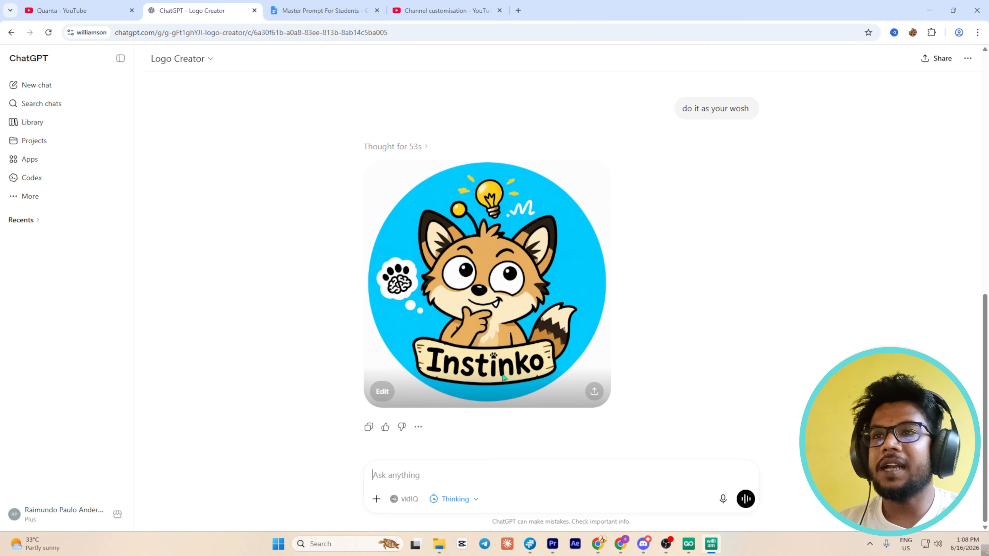
left_click(486, 281)
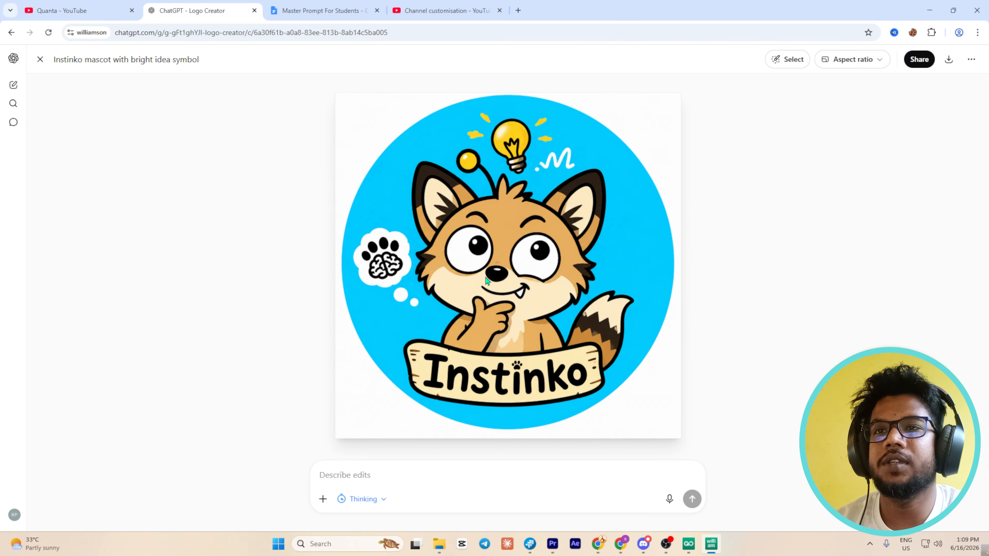
left_click(951, 65)
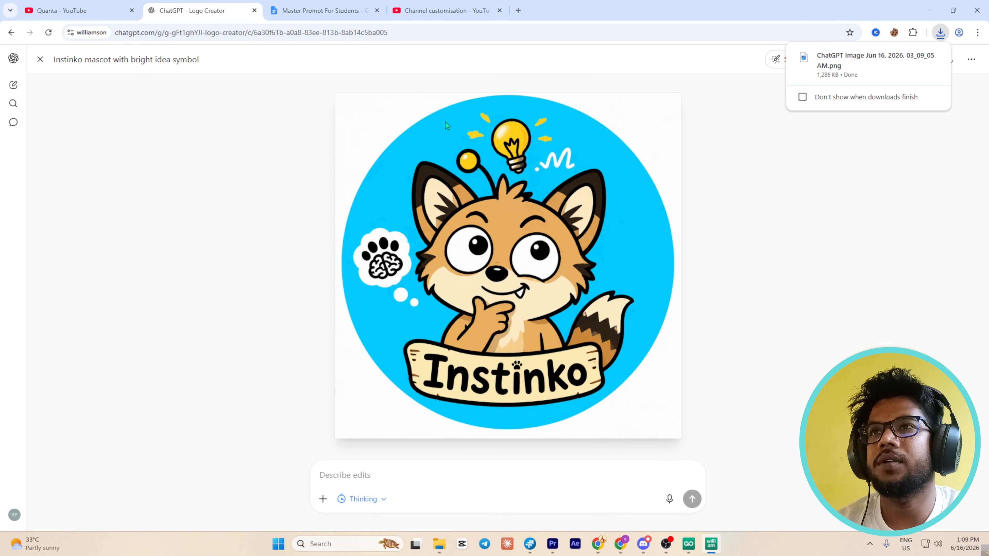
In YouTube Studio, replace the profile picture with ChatGPT Image Jun 16, 2026, 03_09_05 AM.png and remove the existing banner image.
left_click(448, 11)
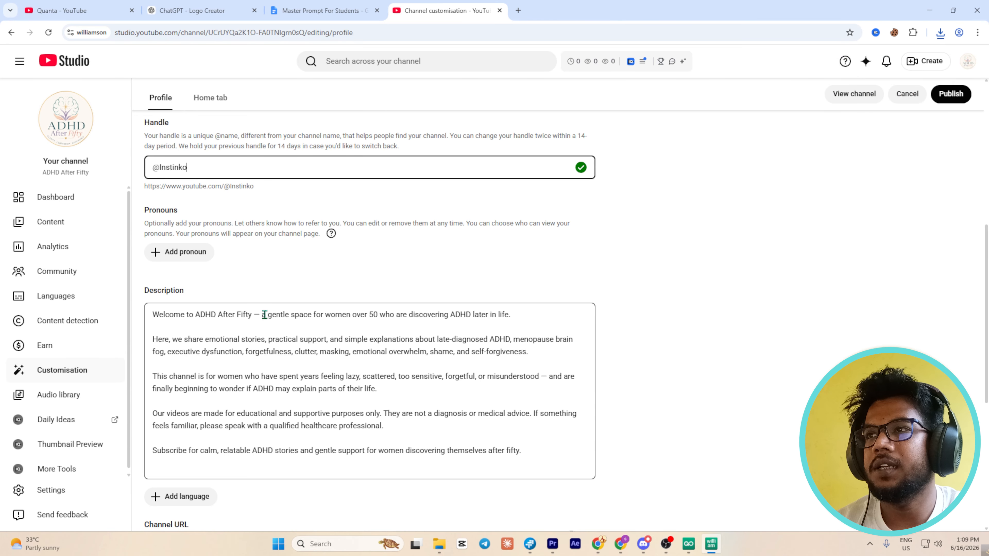
scroll(264, 314, "up", 5)
left_click(375, 252)
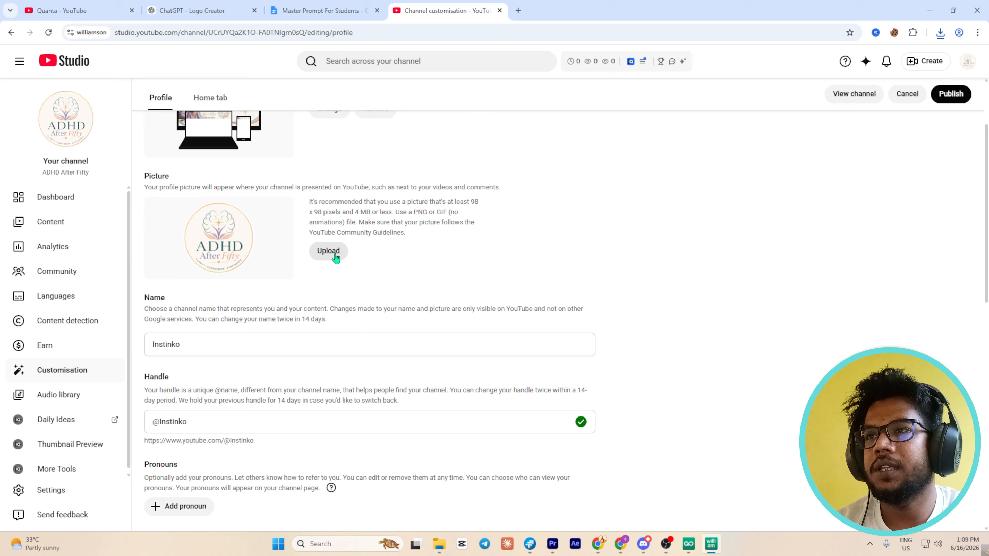
left_click(328, 251)
scroll(345, 265, "up", 5)
left_click(315, 271)
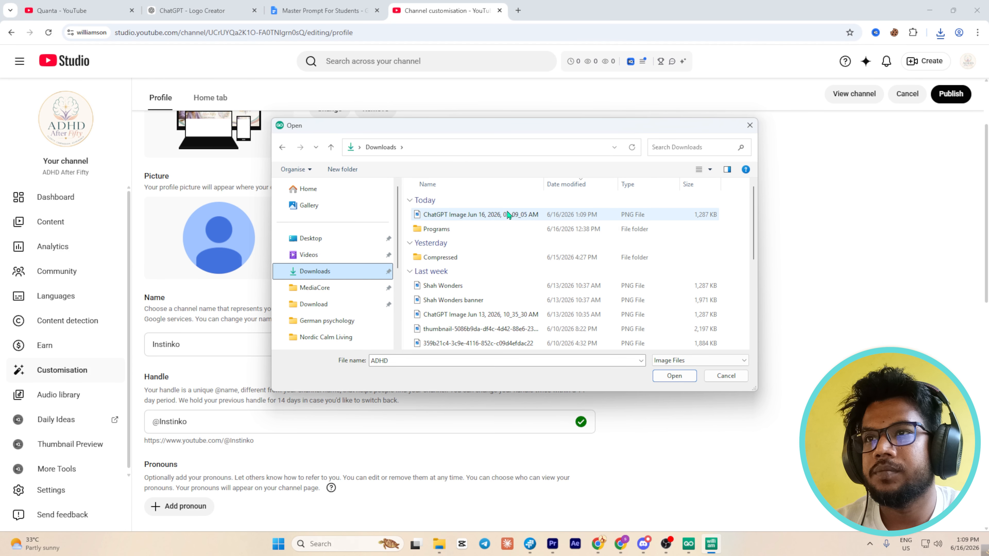
double_click(507, 215)
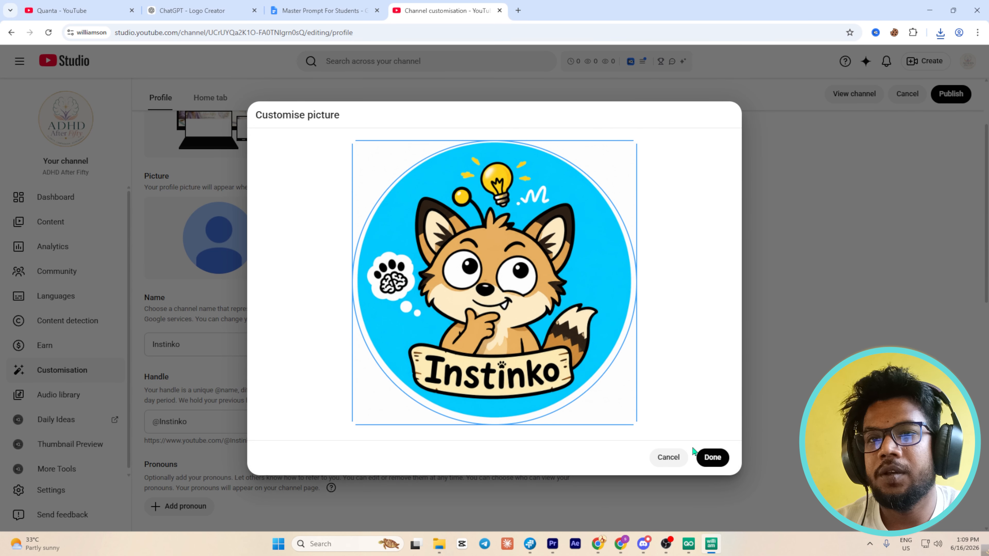
left_click(705, 455)
scroll(387, 353, "up", 3)
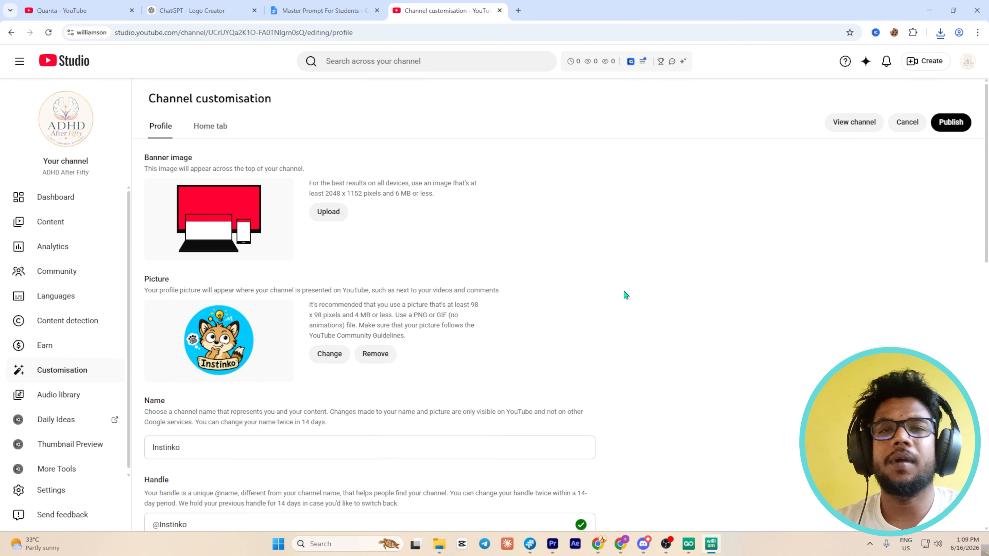
Delete the entire old ADHD After Fifty text from the channel's description.
scroll(466, 322, "down", 5)
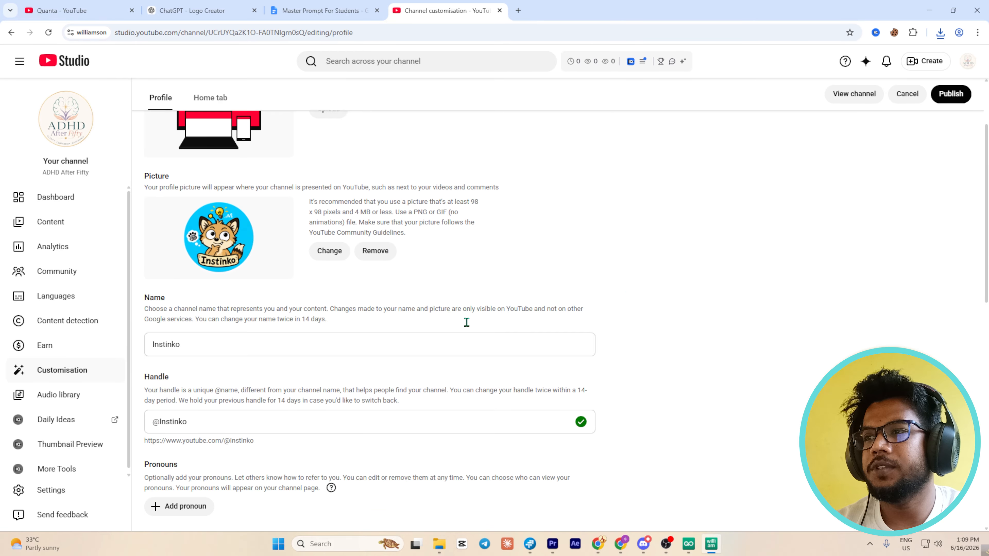
scroll(466, 322, "down", 3)
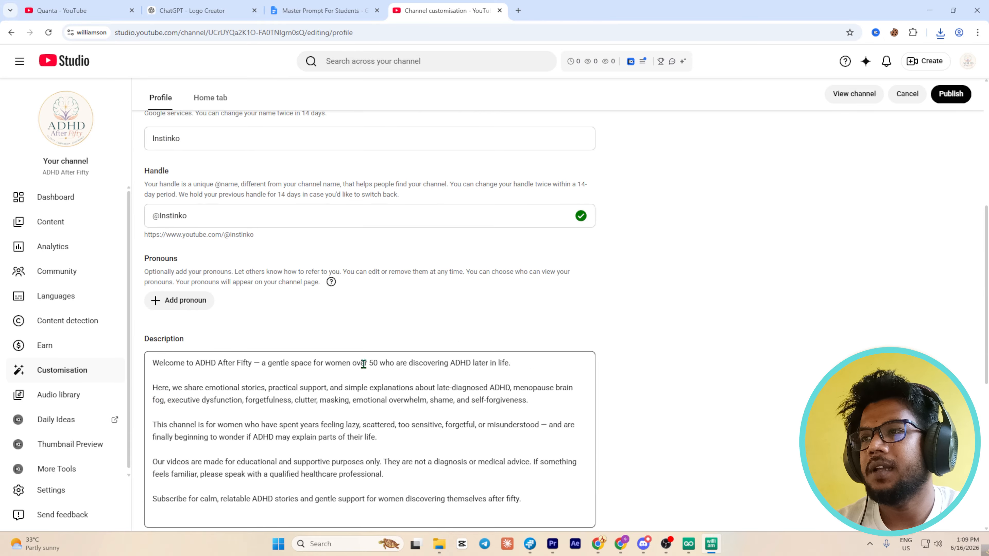
left_click(373, 427)
key("ctrl+a")
key("BackSpace")
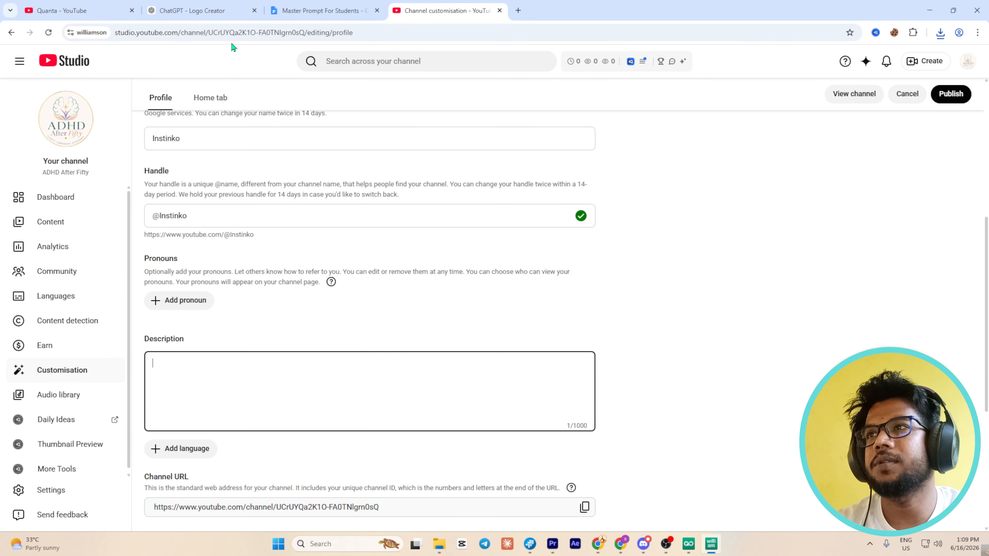
Switch to ChatGPT and open the recent Channel Name Suggestions chat.
left_click(209, 9)
left_click(39, 59)
left_click(45, 61)
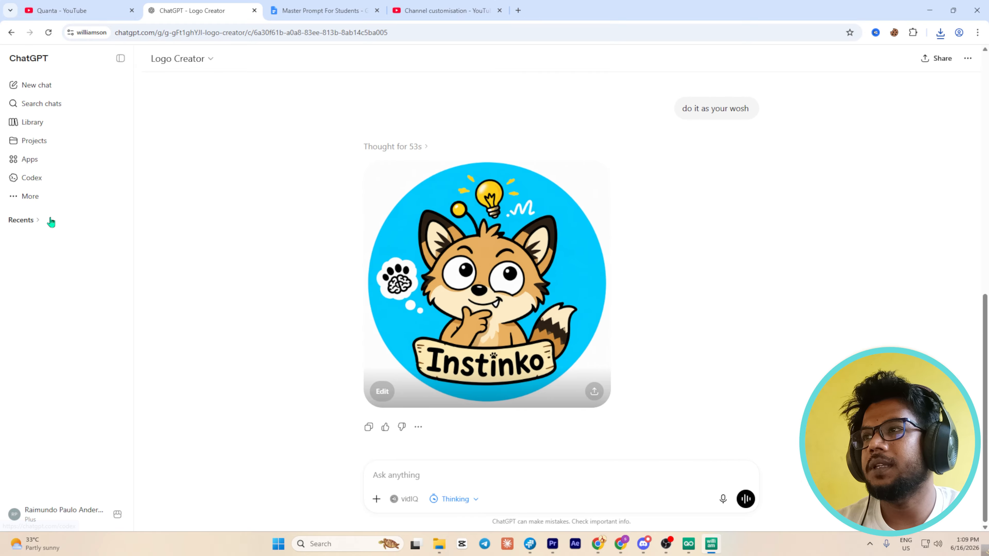
left_click(39, 221)
left_click(44, 258)
Ask ChatGPT for a description by sending "ekhon tmi amar channel er jonno video description baniye dew".
type("ekhon tmi ma")
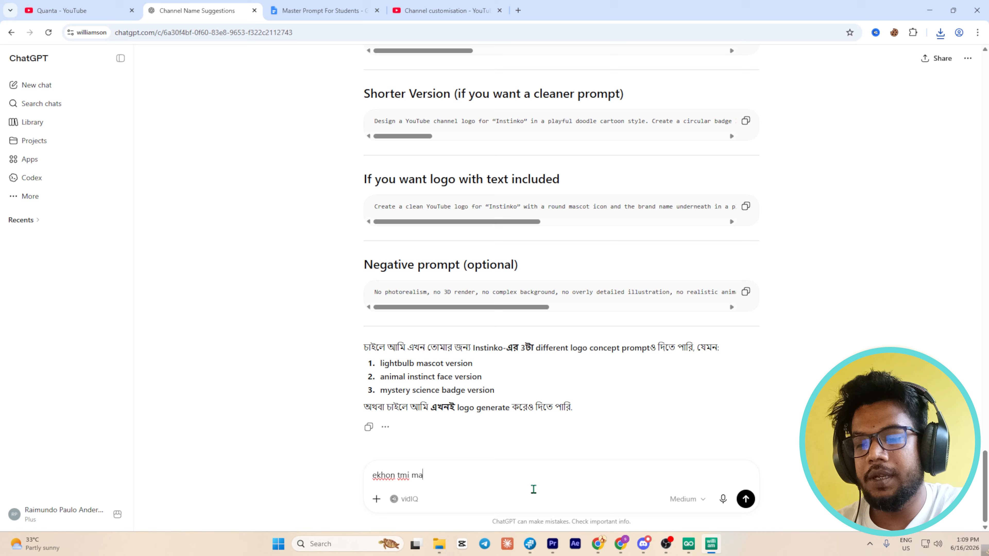
type("make")
key("BackSpace")
key("BackSpace")
key("BackSpace")
key("BackSpace")
key("BackSpace")
key("BackSpace")
type("ar")
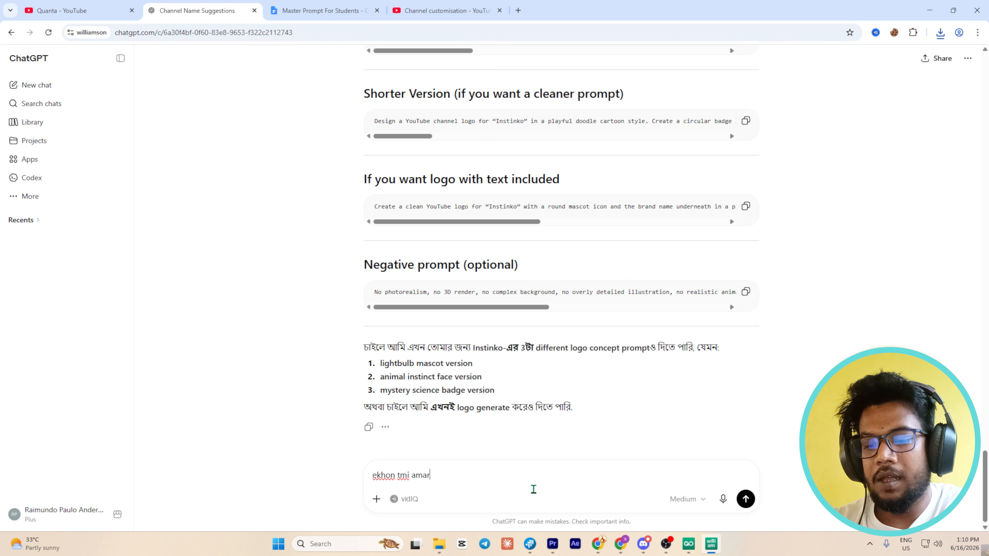
type("mar channel er j")
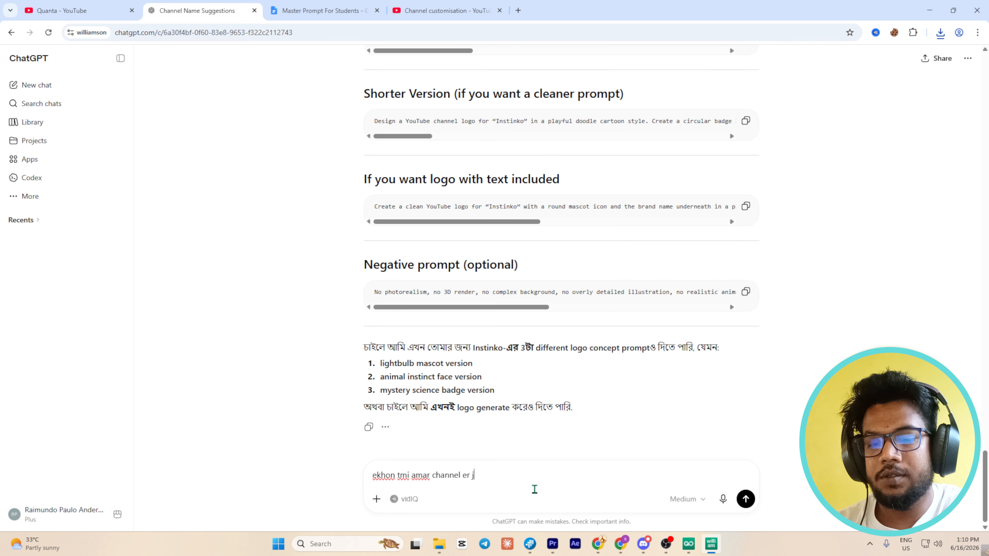
type("onno vi")
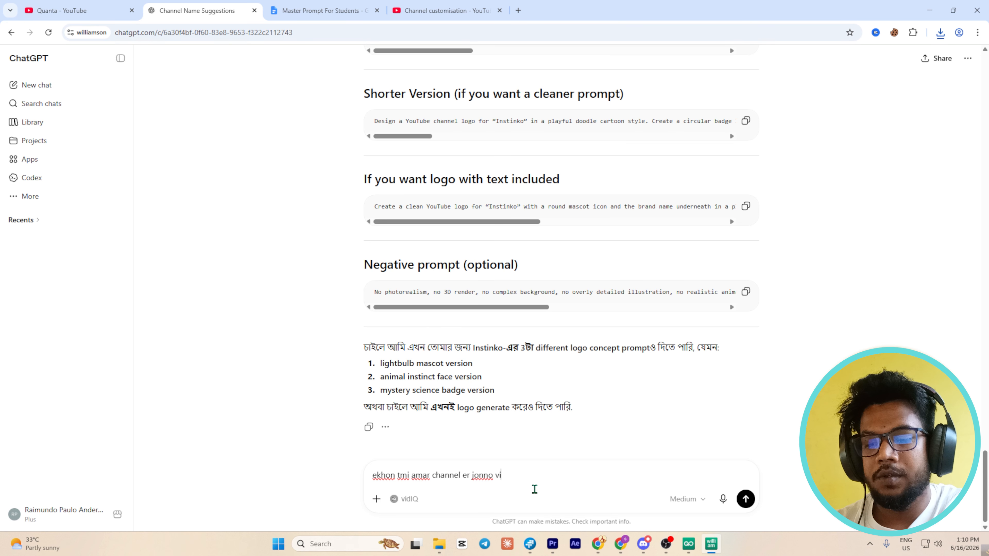
type("deo description baniye dew")
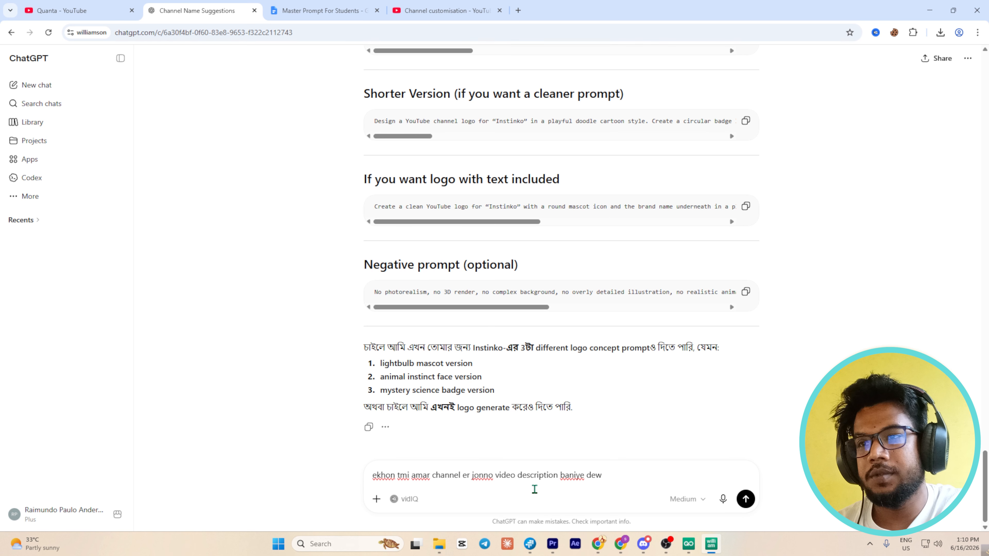
key("Return")
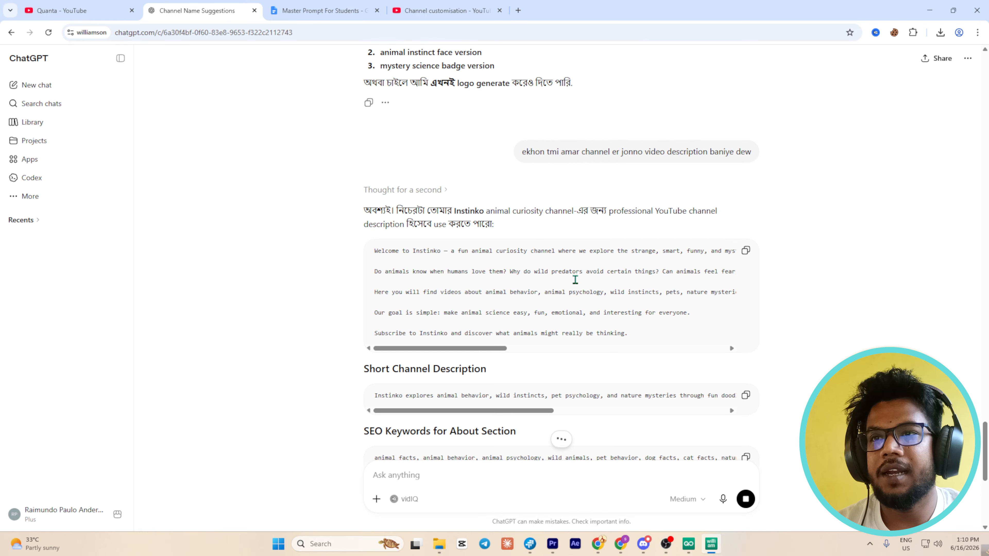
Copy the full Instinko channel description from ChatGPT's reply and paste it into the description in YouTube Studio.
scroll(568, 283, "down", 2)
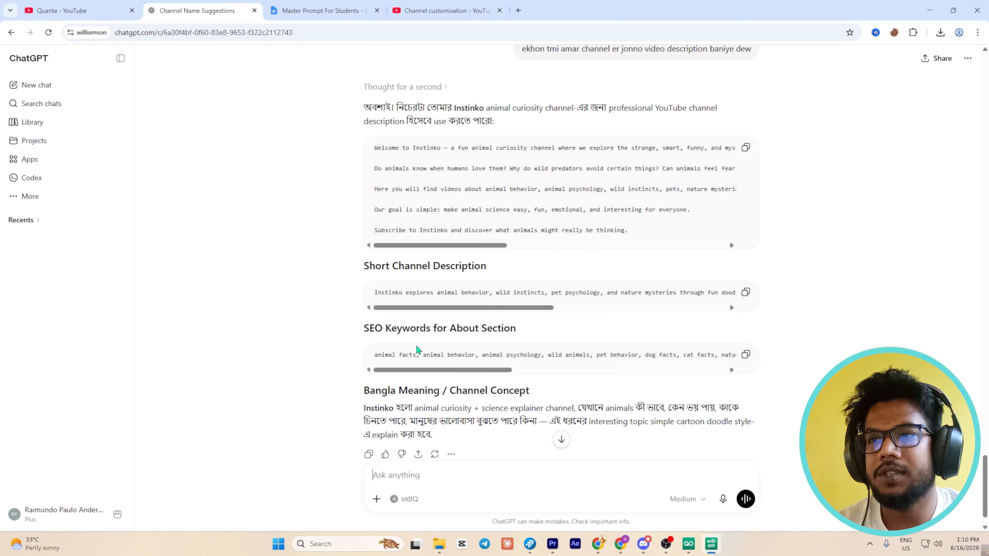
scroll(418, 349, "down", 1)
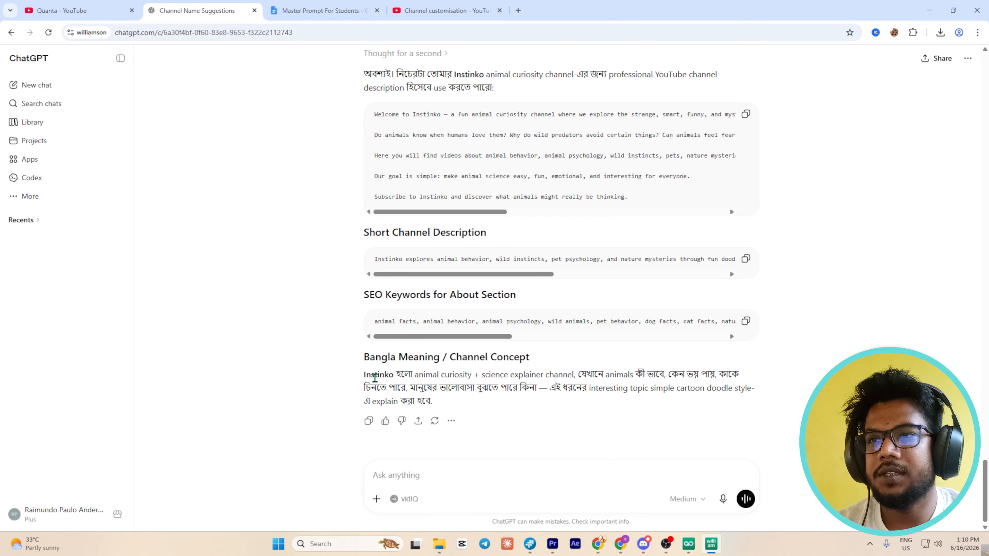
scroll(766, 229, "up", 3)
left_click(744, 217)
left_click(435, 11)
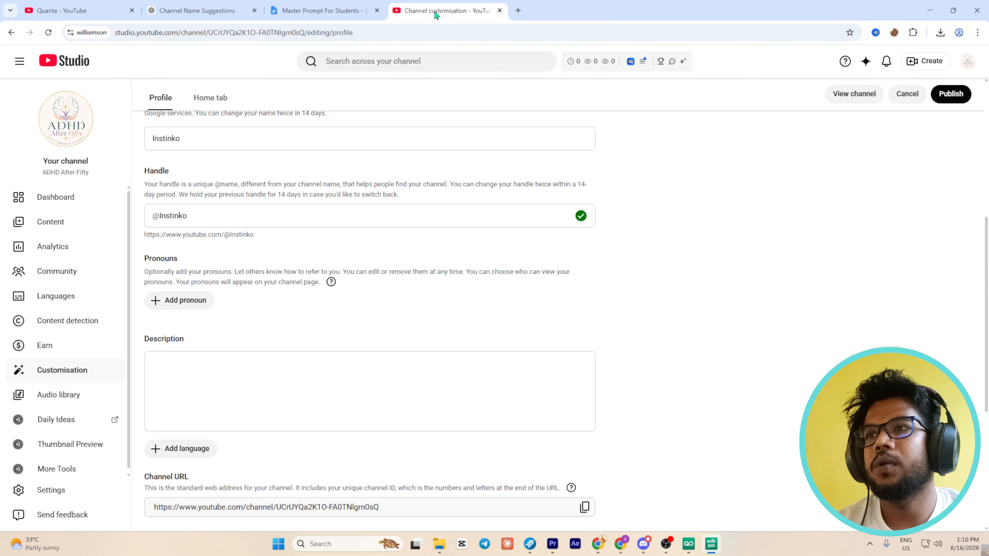
key("ctrl+v")
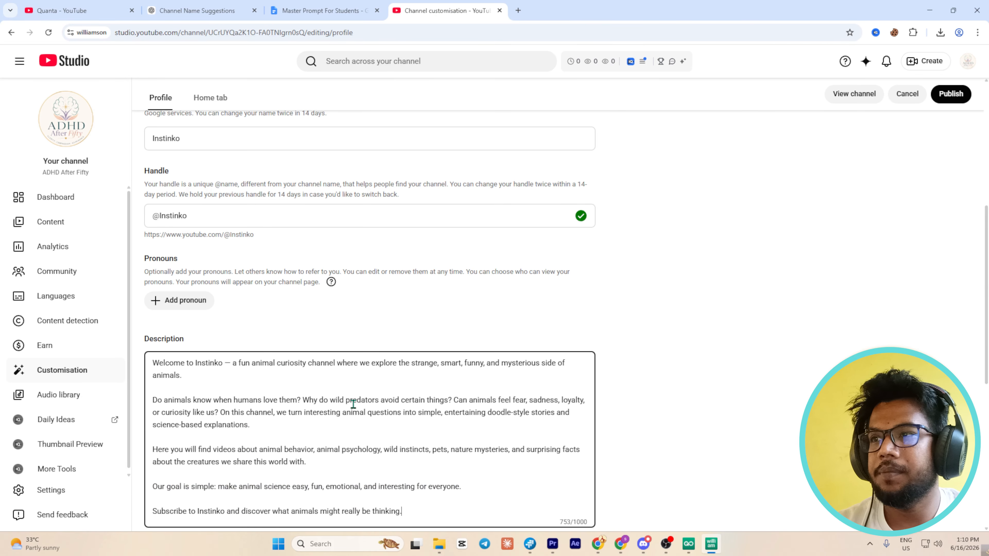
Review the channel's profile customisation and publish the changes, checking the channel name in YouTube Studio.
scroll(353, 404, "down", 4)
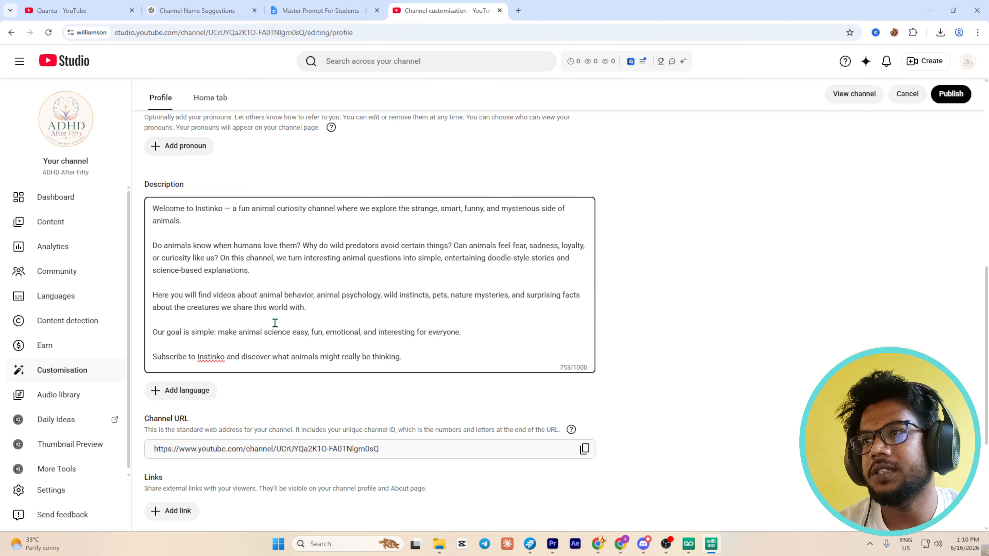
scroll(337, 337, "down", 2)
scroll(247, 331, "up", 15)
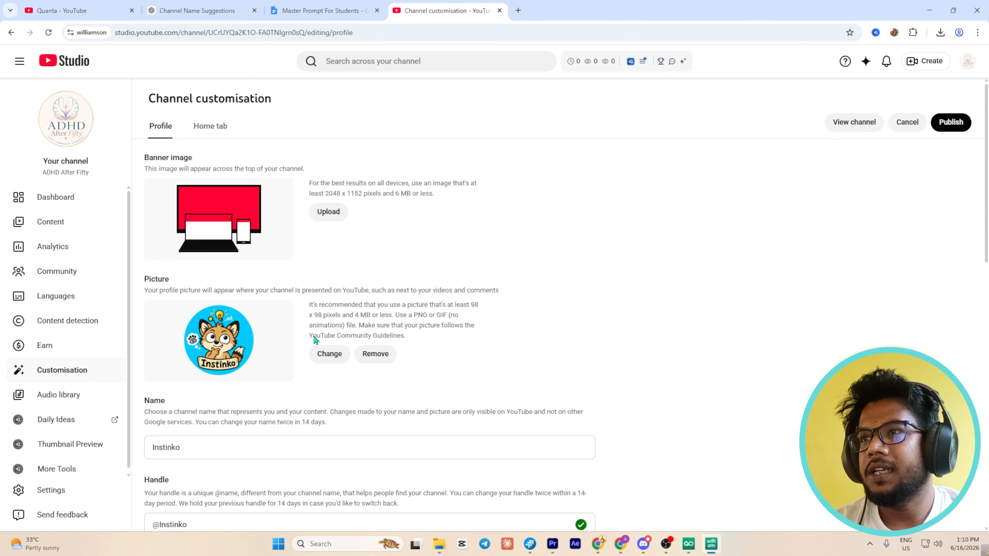
scroll(355, 400, "down", 8)
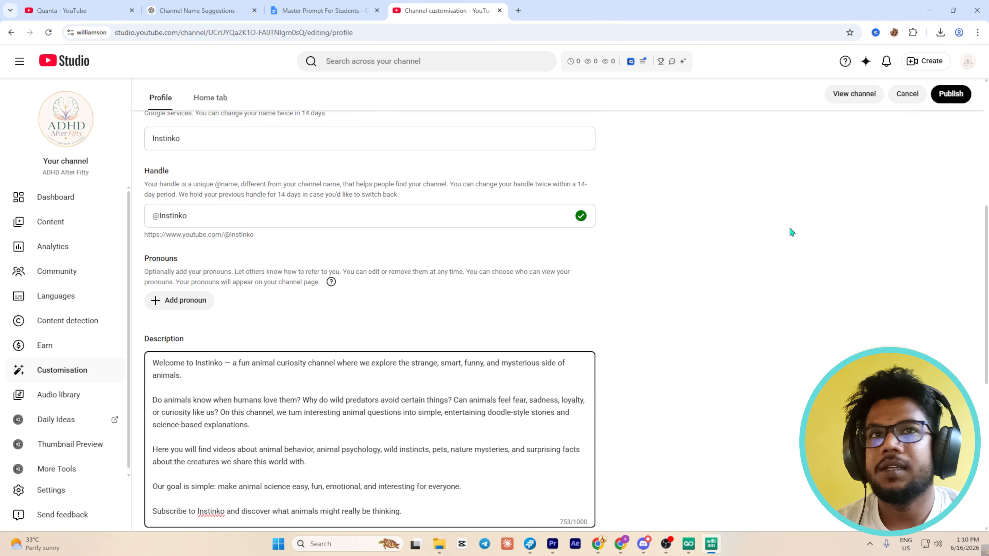
left_click(950, 95)
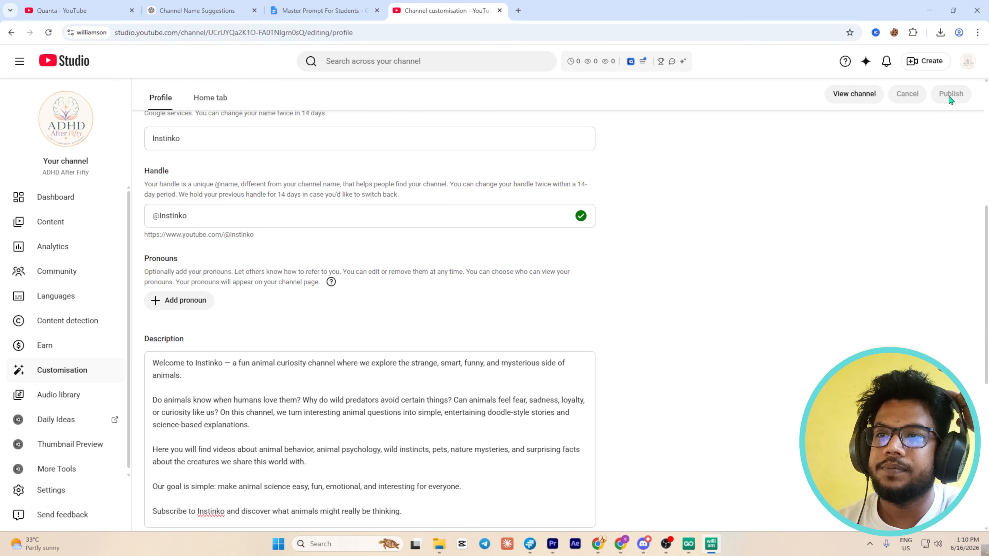
double_click(64, 172)
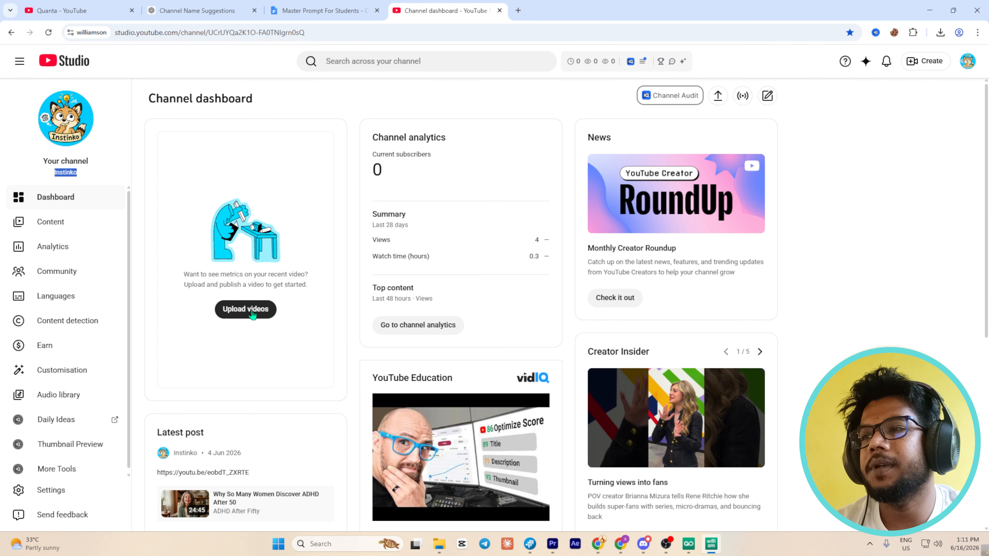
Examine the channel's feature eligibility settings, including the standard and intermediate feature requirements, and close the settings.
left_click(68, 496)
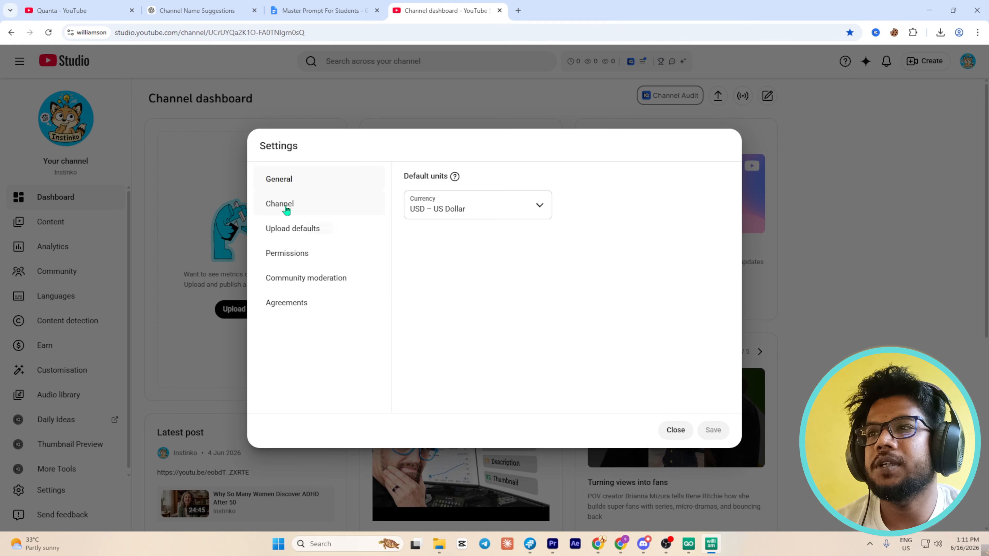
left_click(283, 204)
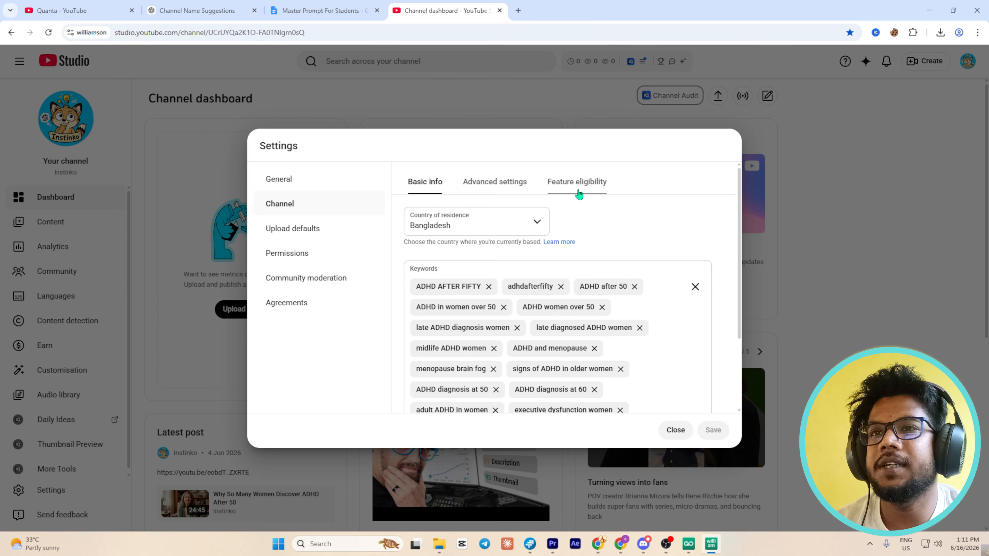
left_click(581, 187)
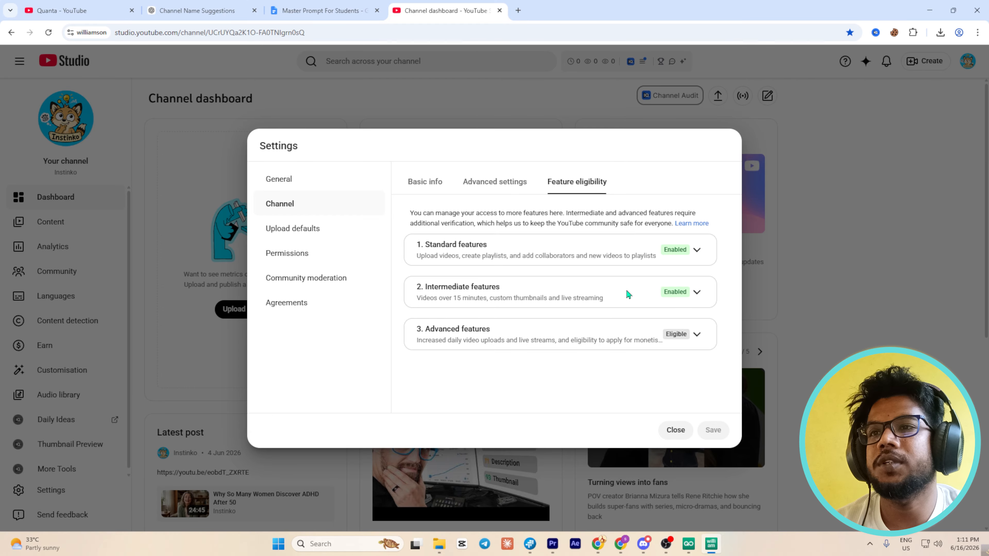
left_click(697, 292)
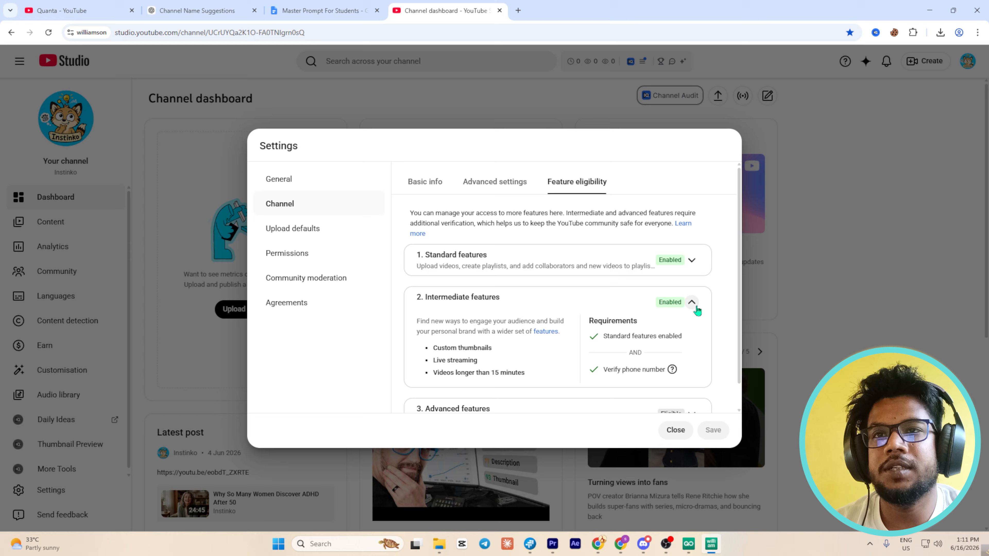
left_click(693, 304)
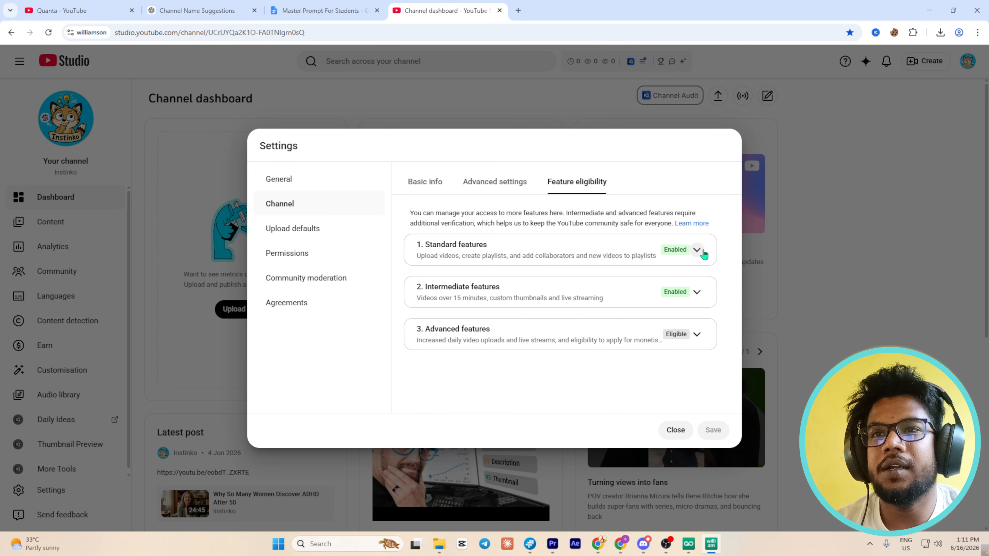
left_click(697, 250)
left_click(697, 261)
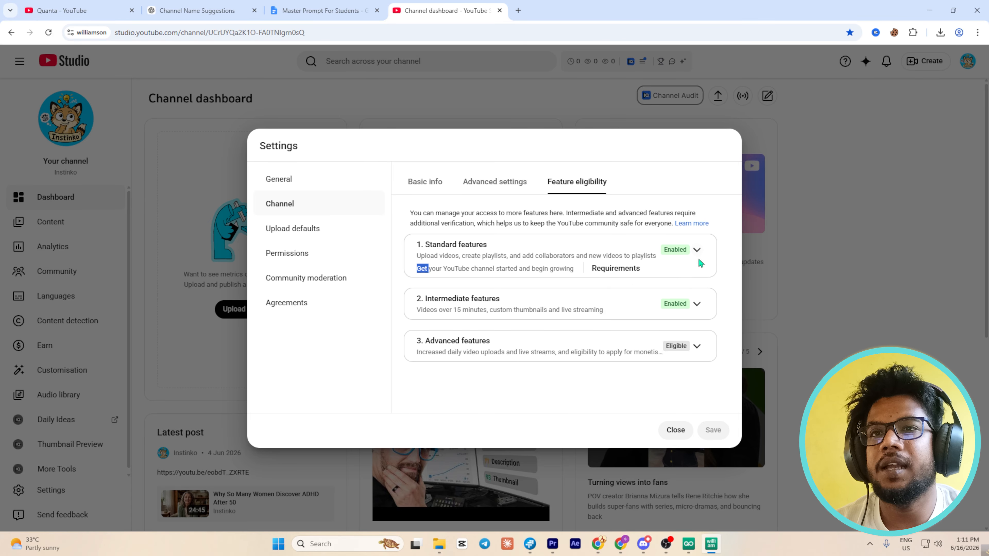
left_click(697, 292)
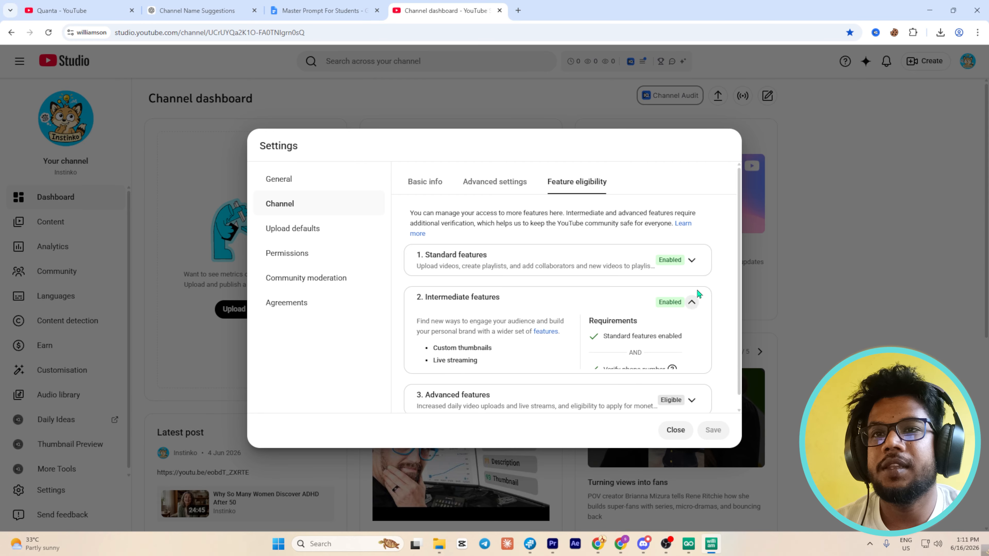
left_click(696, 303)
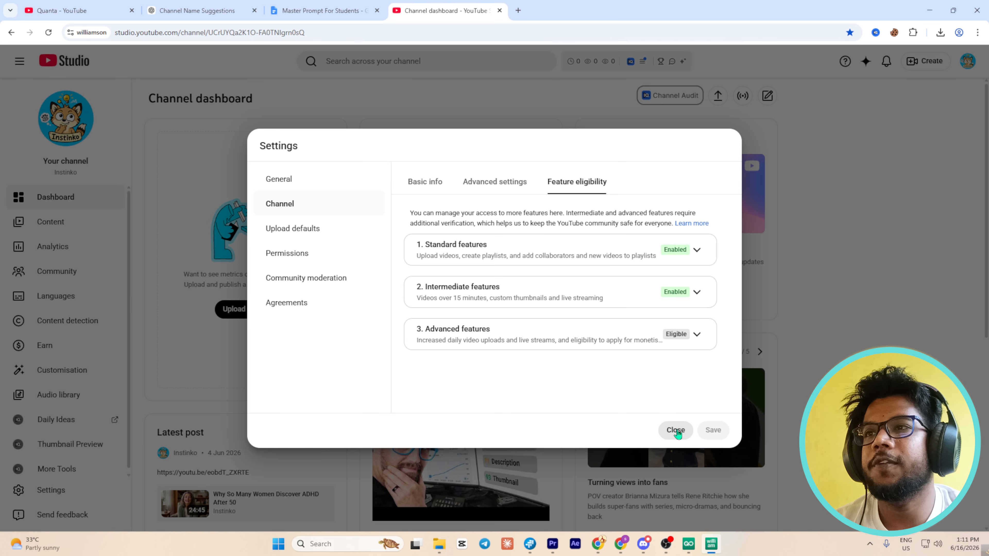
Replace all channel keywords in YouTube Studio's settings with the SEO keywords from ChatGPT's reply, "animal facts" through "educational animal videos".
key("ctrl+2")
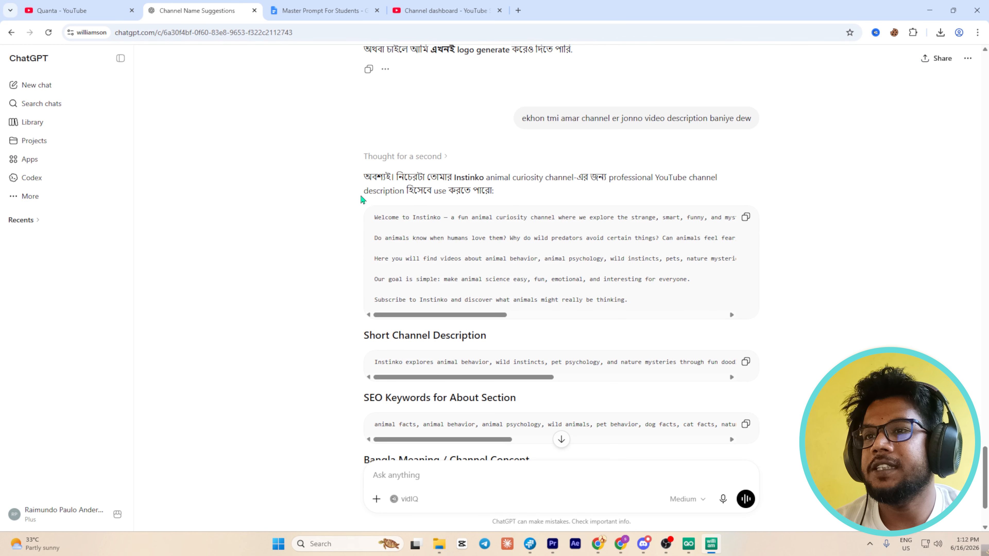
scroll(473, 373, "down", 3)
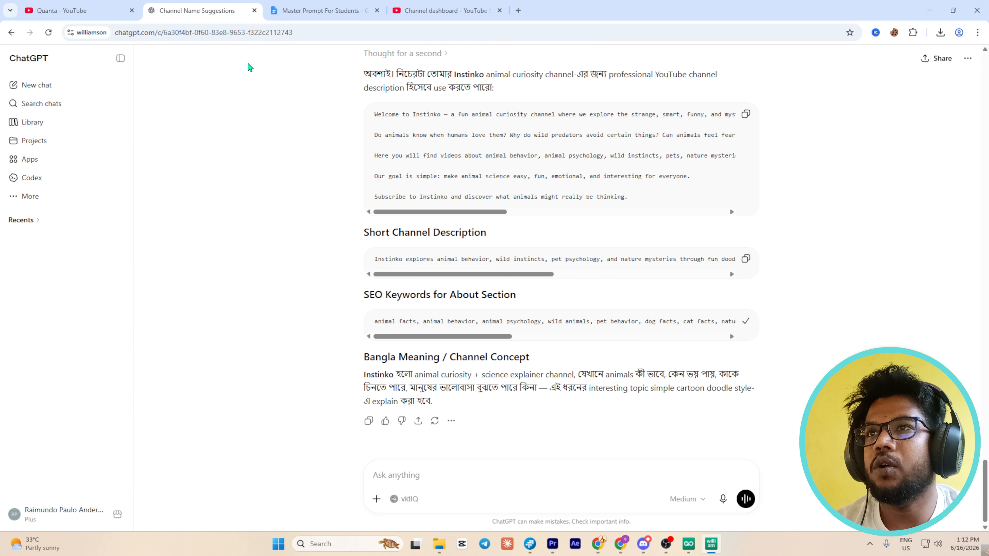
left_click(427, 5)
left_click(66, 491)
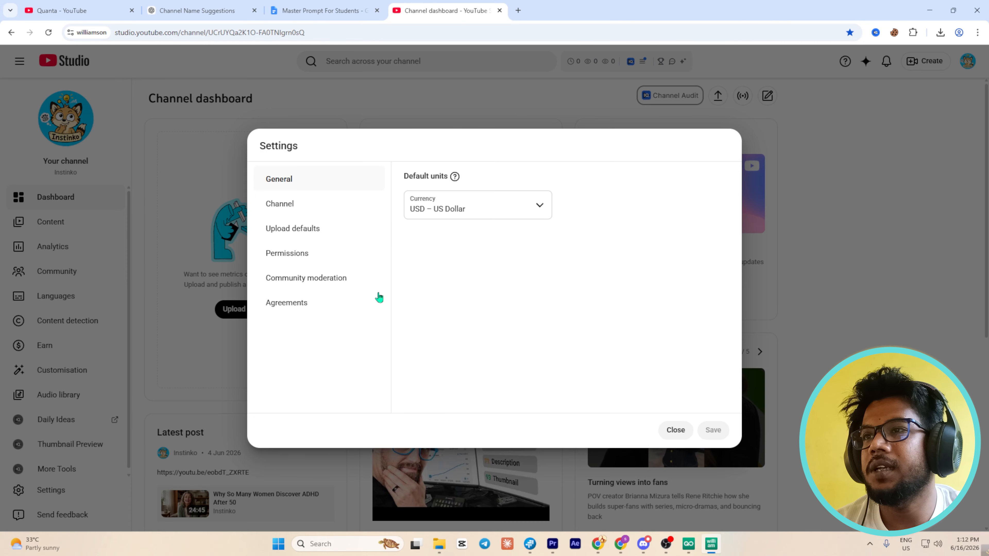
left_click(307, 211)
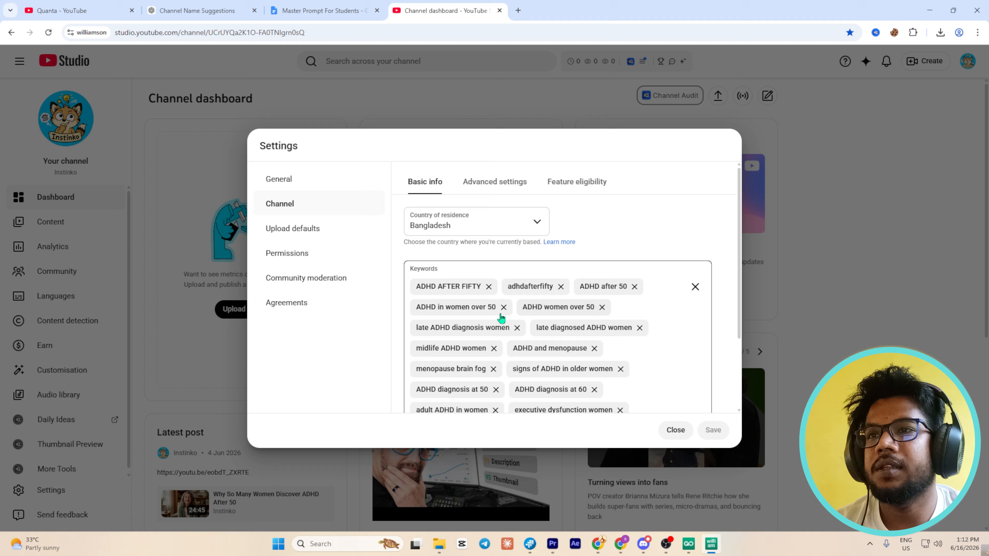
scroll(527, 323, "down", 3)
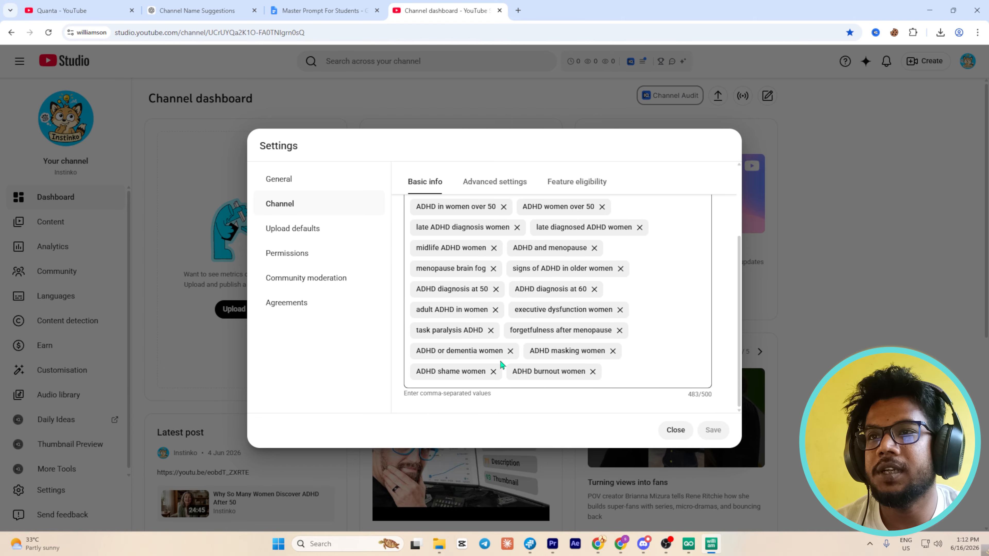
scroll(506, 362, "up", 3)
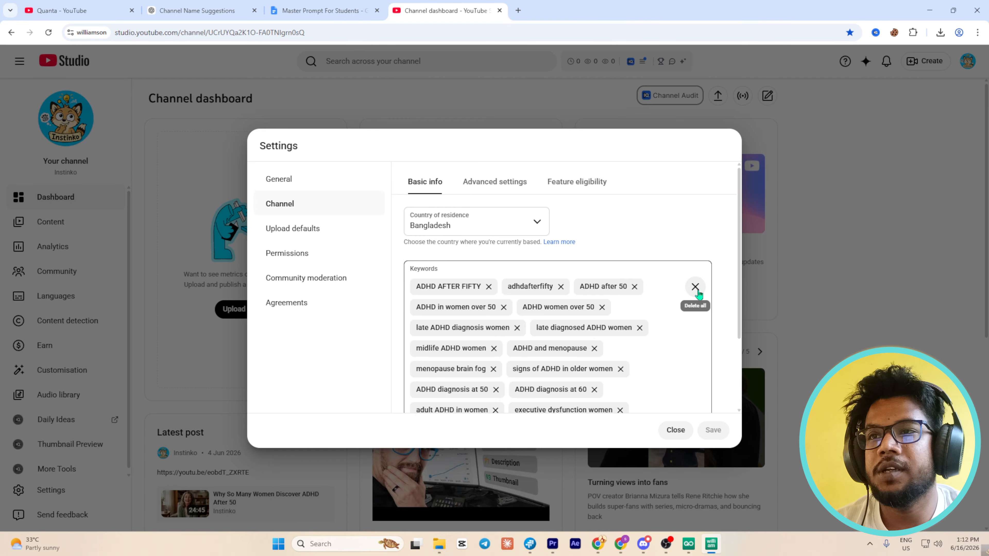
left_click(695, 287)
left_click(541, 292)
type("animal facts, animal behavior, animal psychology, wild animals, pet behavior, dog facts, cat facts, nature documentary, animal curiosity, animal science, wild instincts, animal emotions, animal intelligence, animal mystery, doodle animation, educational animal videos")
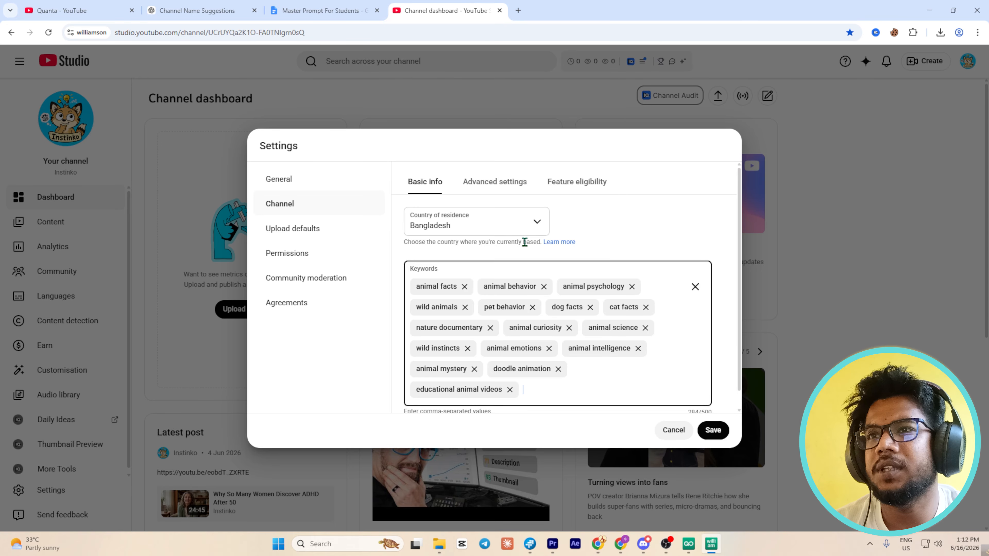
Review the channel's advanced settings, checking the Made for Kids audience choice and the options below it.
left_click(494, 186)
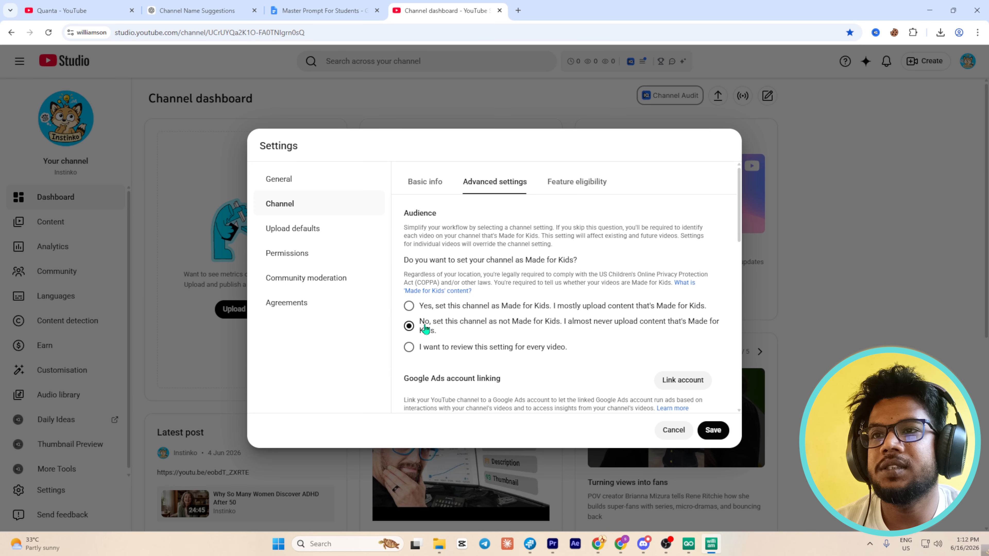
scroll(530, 332, "down", 3)
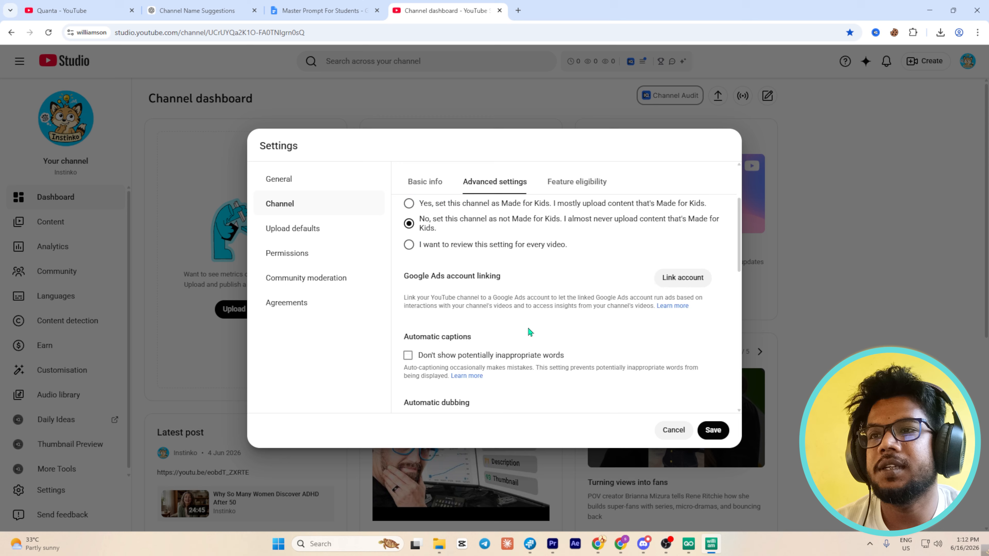
scroll(538, 336, "up", 3)
Choose Unlisted as the default visibility in the upload defaults.
left_click(317, 234)
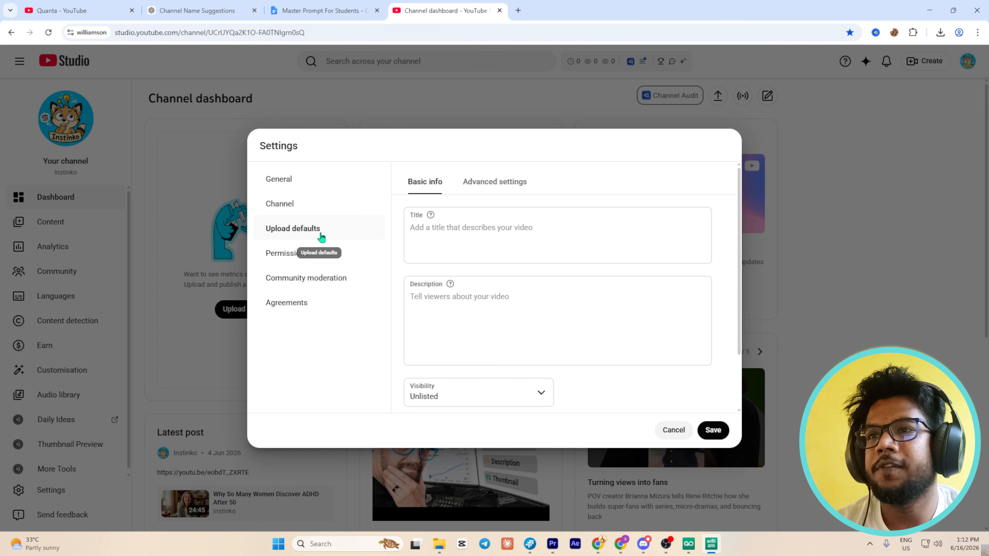
scroll(553, 265, "down", 2)
left_click(482, 323)
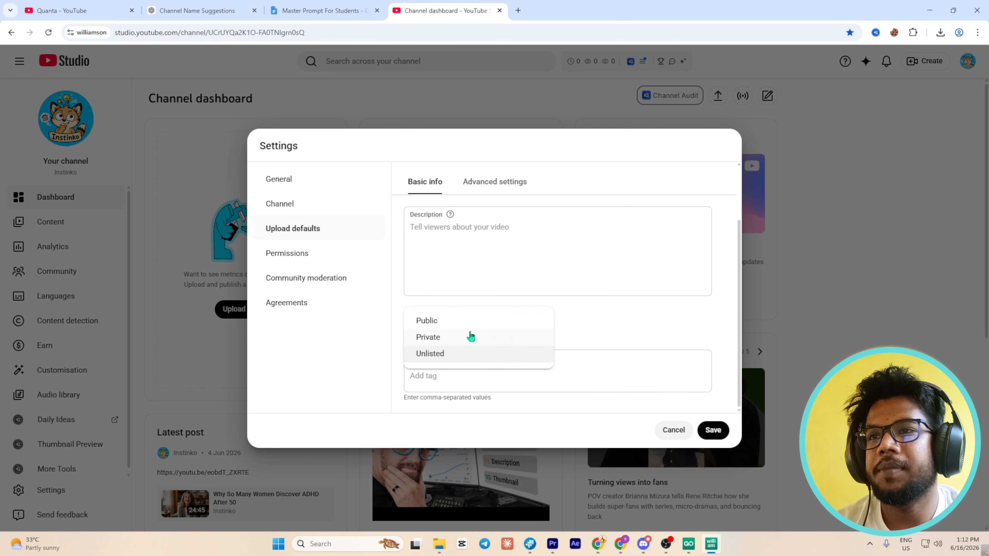
left_click(438, 353)
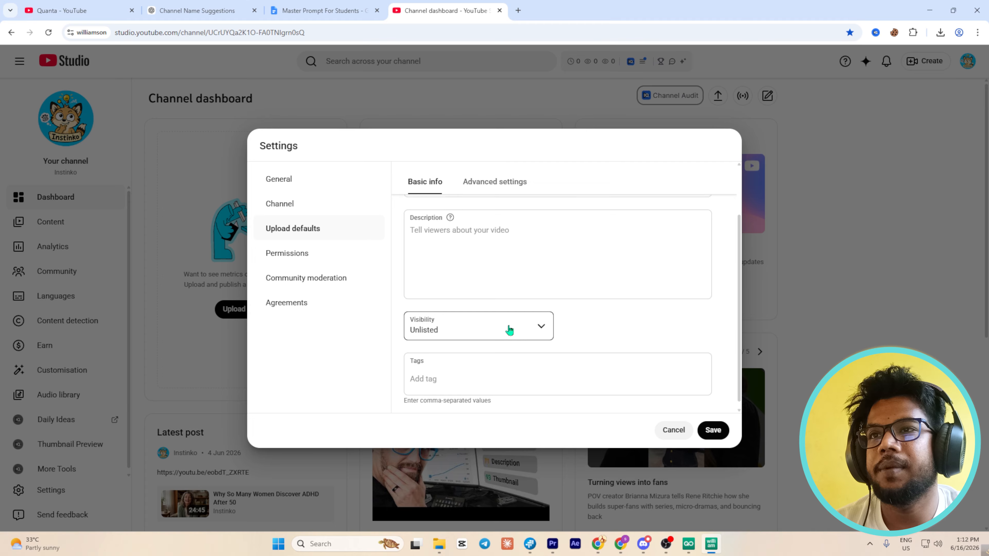
scroll(502, 273, "up", 2)
Set both the video language and the title and description language to English in the advanced upload defaults.
left_click(493, 182)
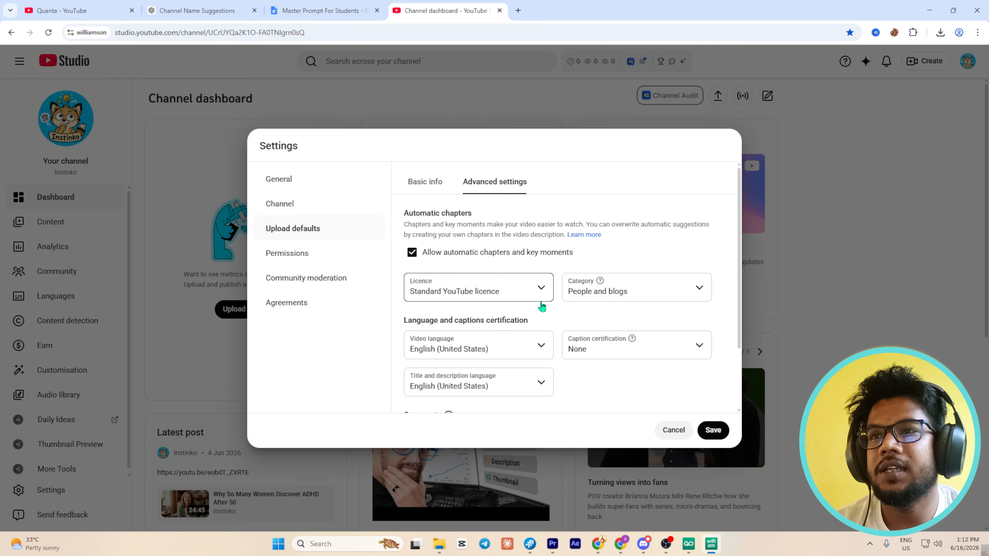
scroll(505, 332, "down", 2)
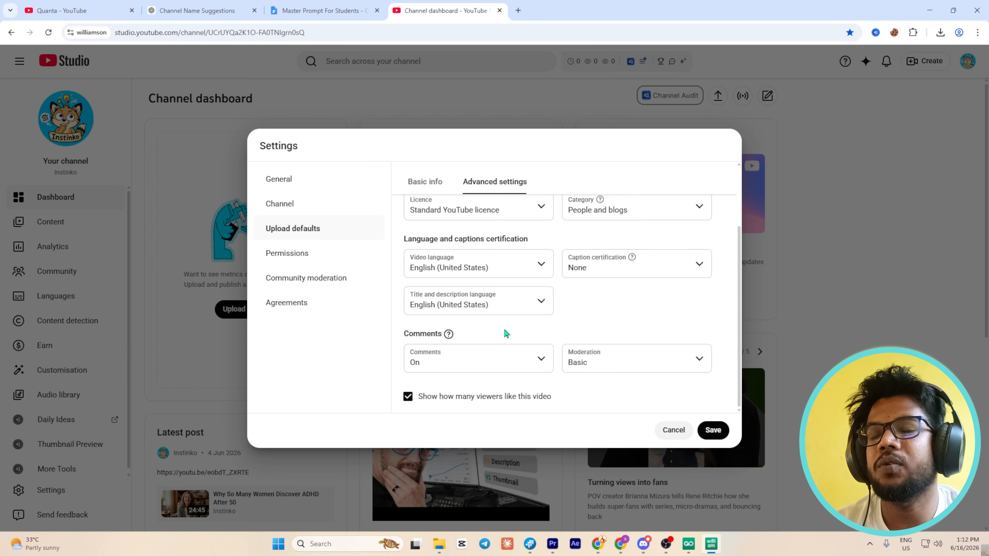
scroll(505, 331, "up", 2)
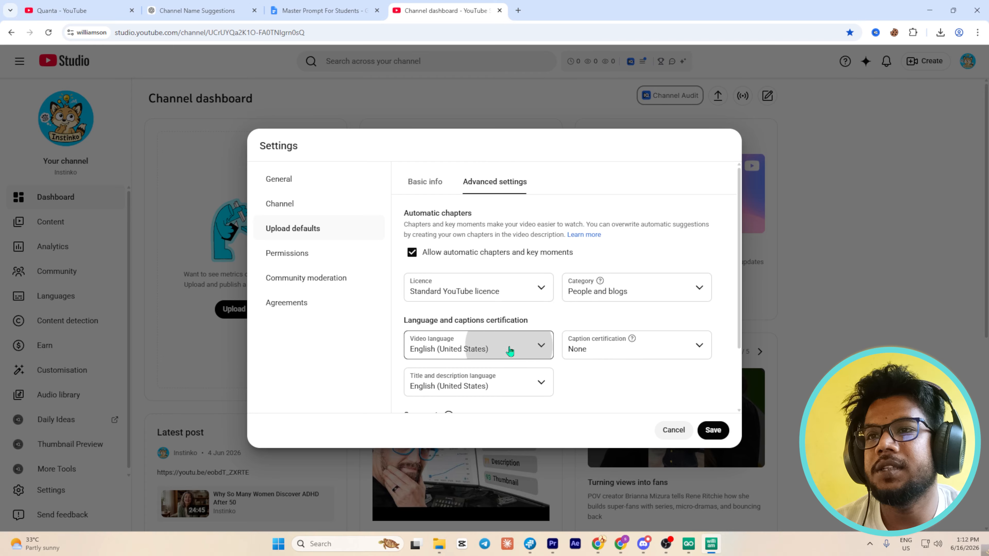
left_click(507, 346)
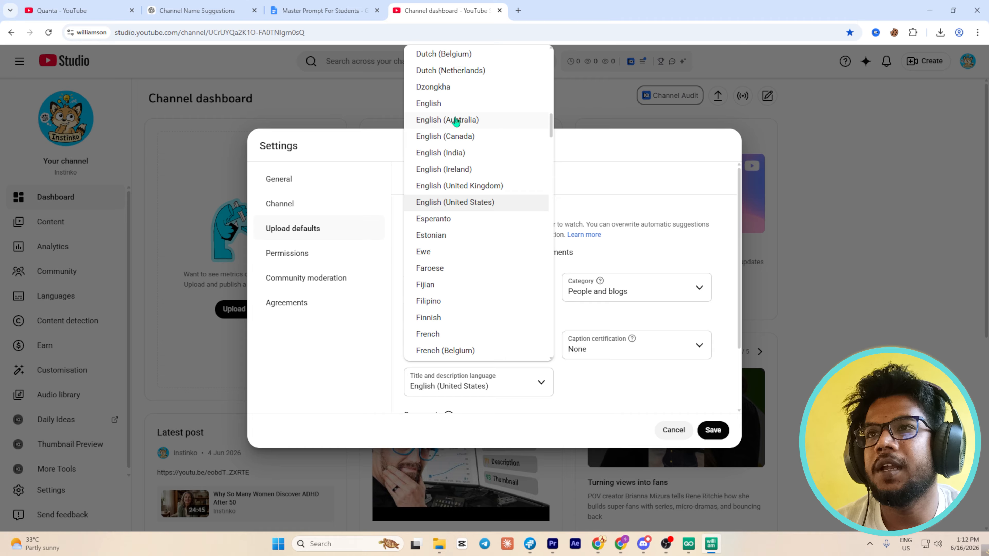
left_click(451, 104)
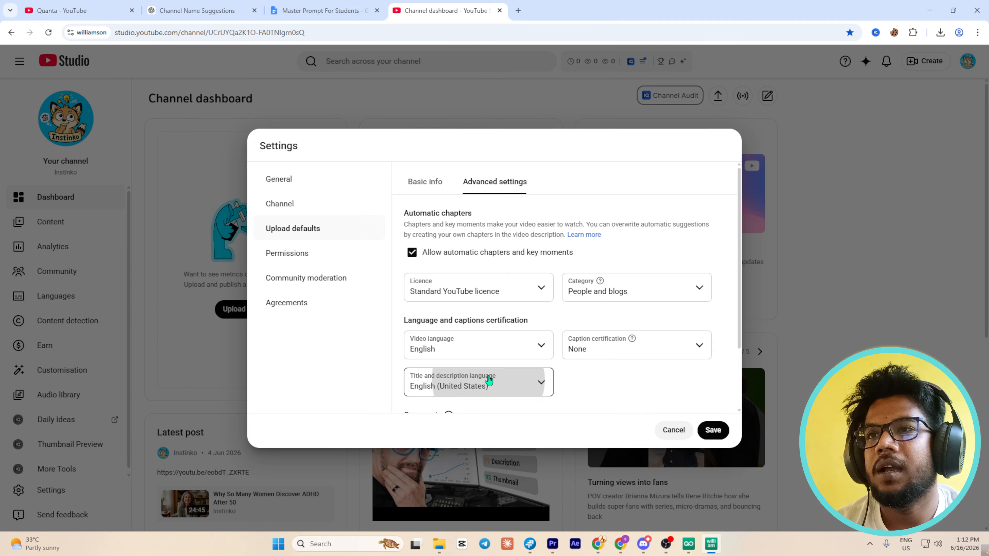
left_click(488, 381)
left_click(463, 125)
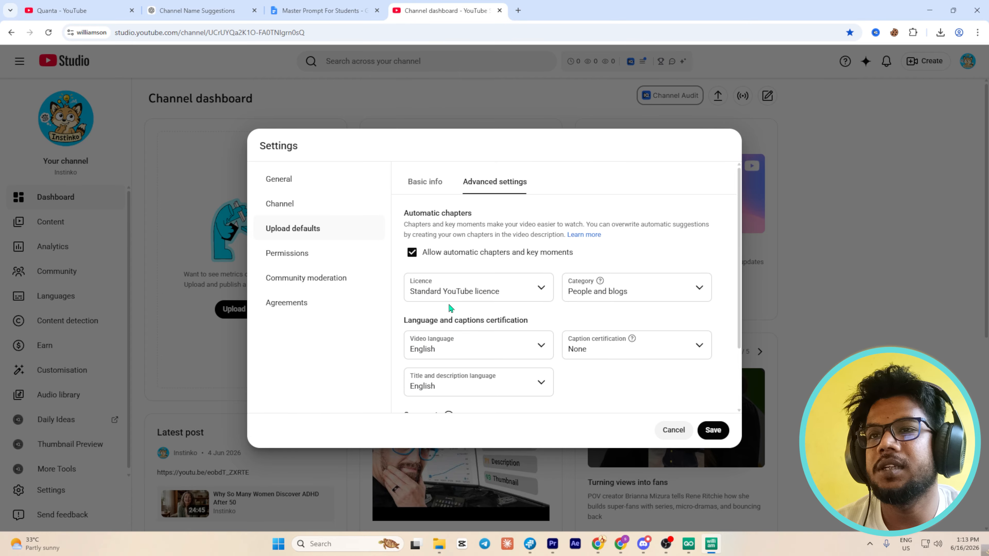
Choose People and blogs as the default upload category and save the settings.
left_click(632, 292)
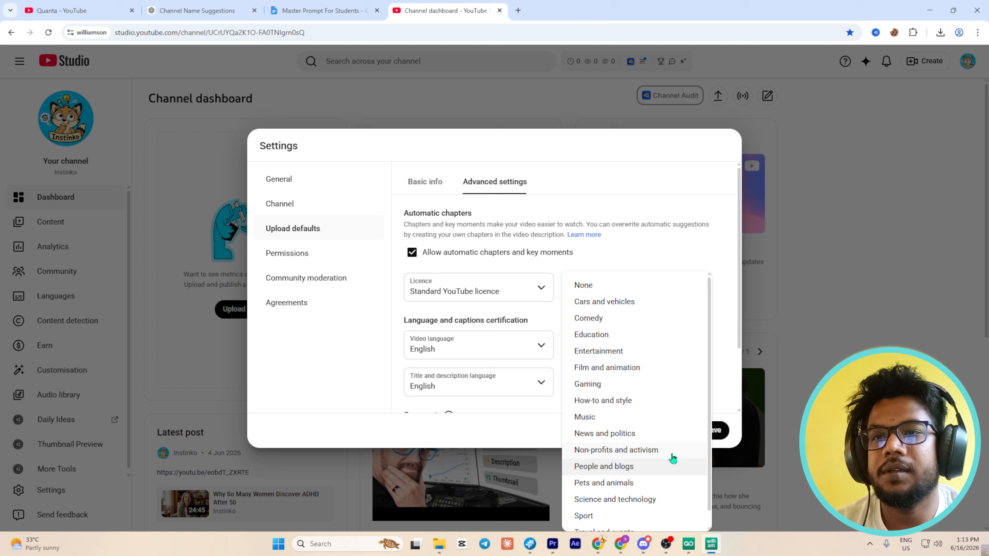
left_click(608, 466)
left_click(653, 286)
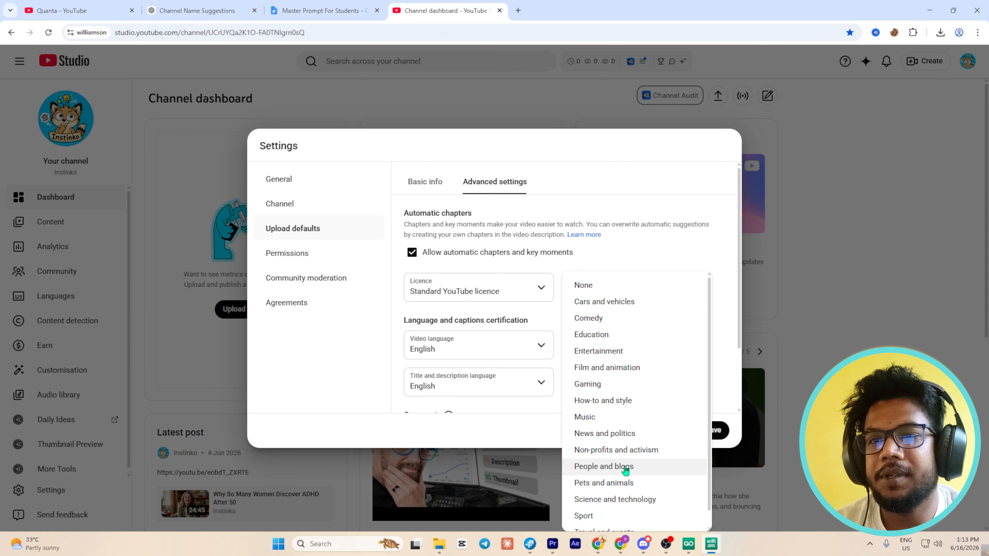
scroll(626, 471, "down", 1)
scroll(625, 483, "up", 1)
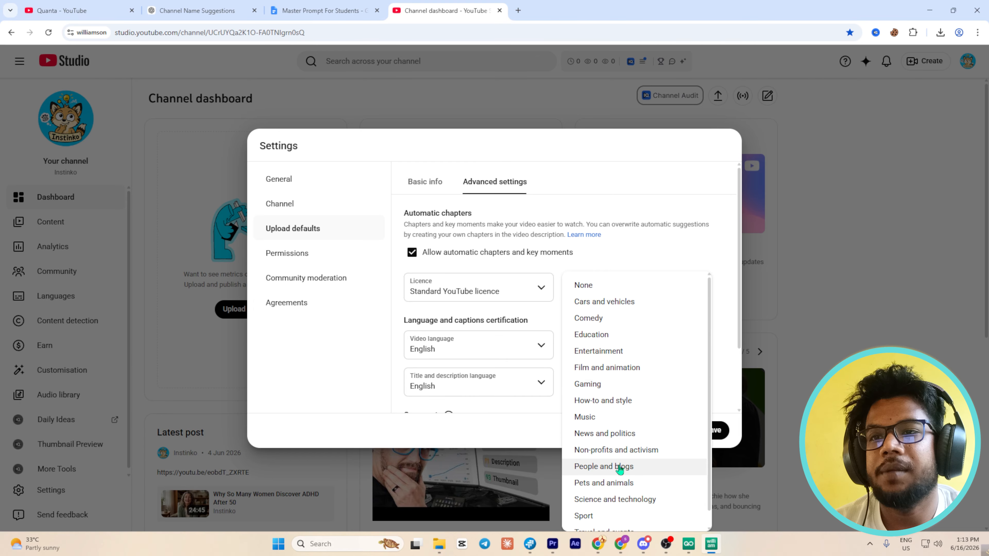
left_click(620, 467)
scroll(555, 315, "down", 2)
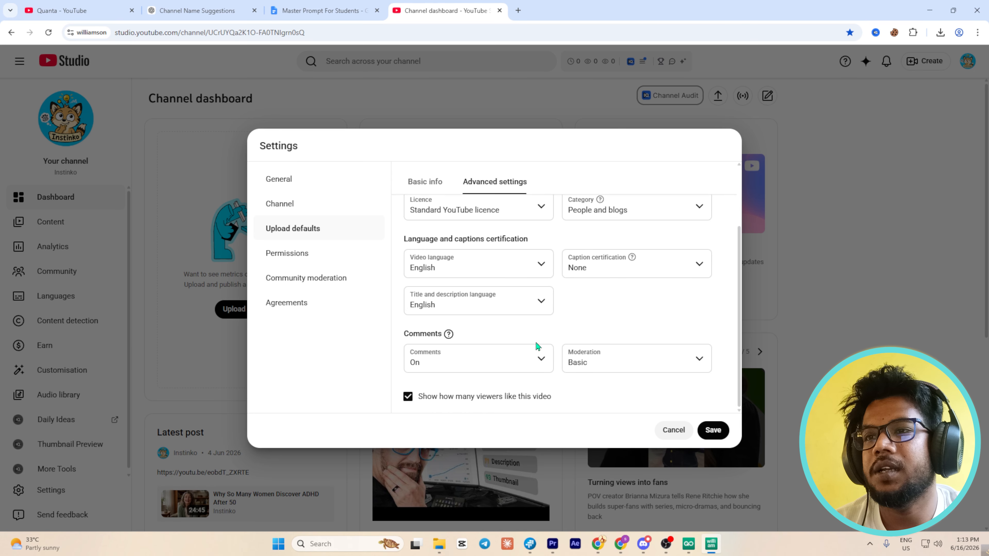
left_click(713, 430)
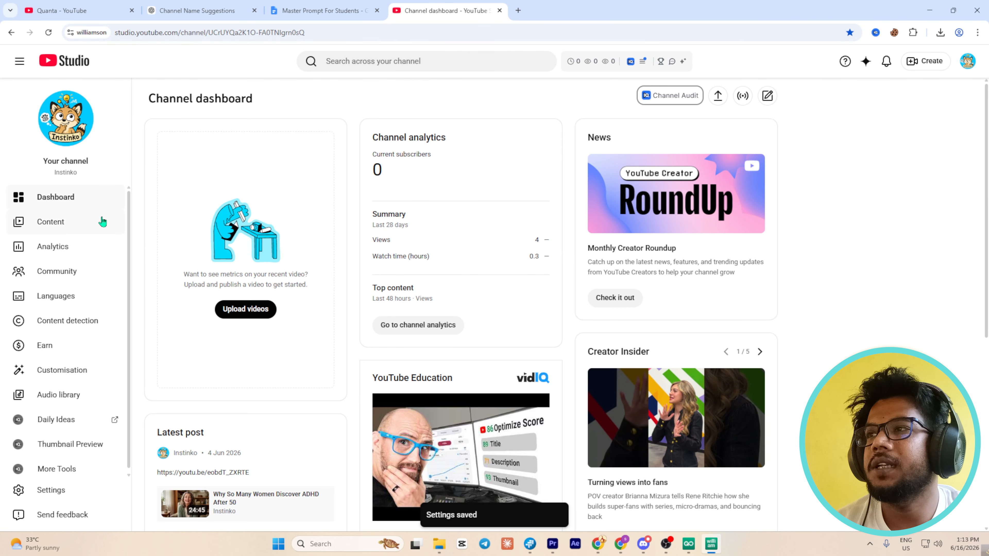
Look over the channel's uploaded videos, view the public Instinko channel page and read its full description.
left_click(76, 221)
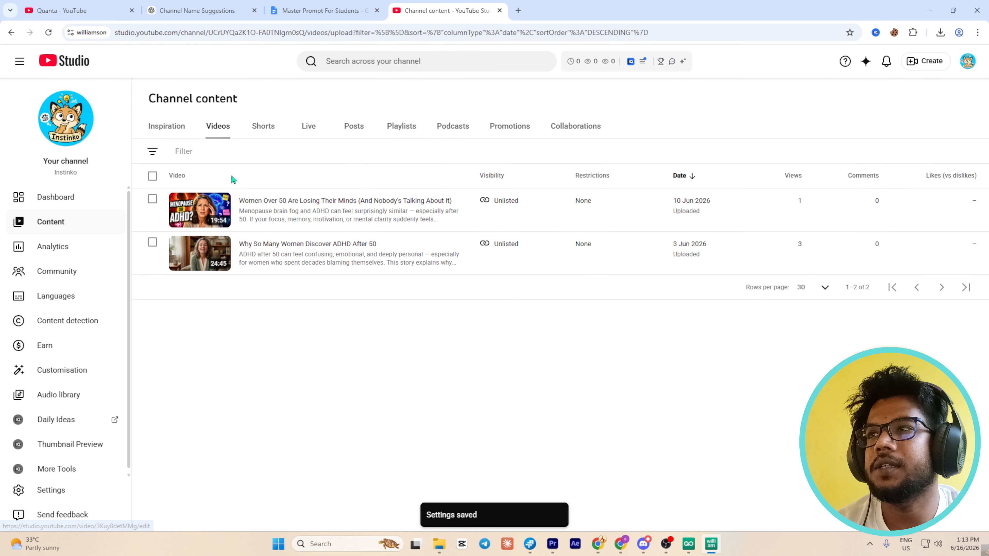
left_click(85, 131)
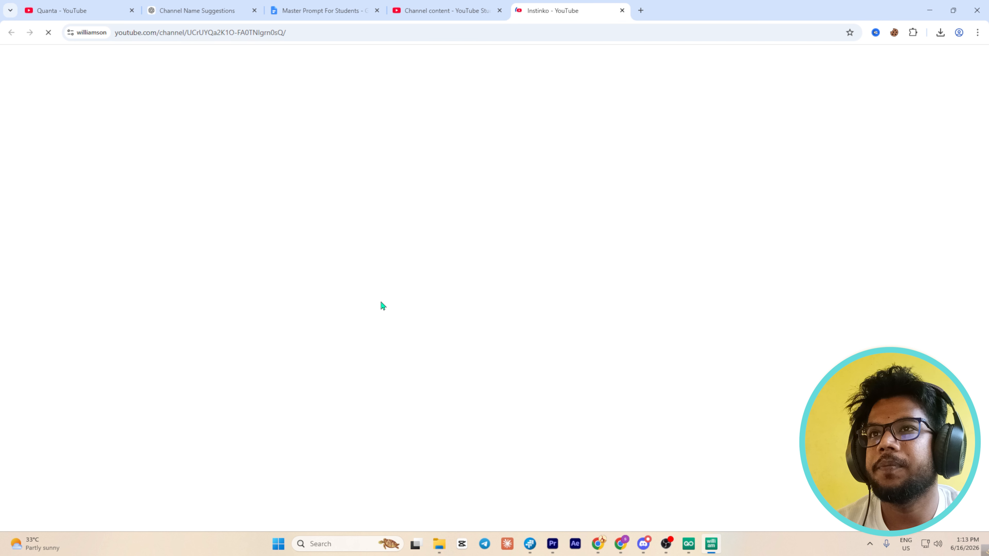
left_click(619, 135)
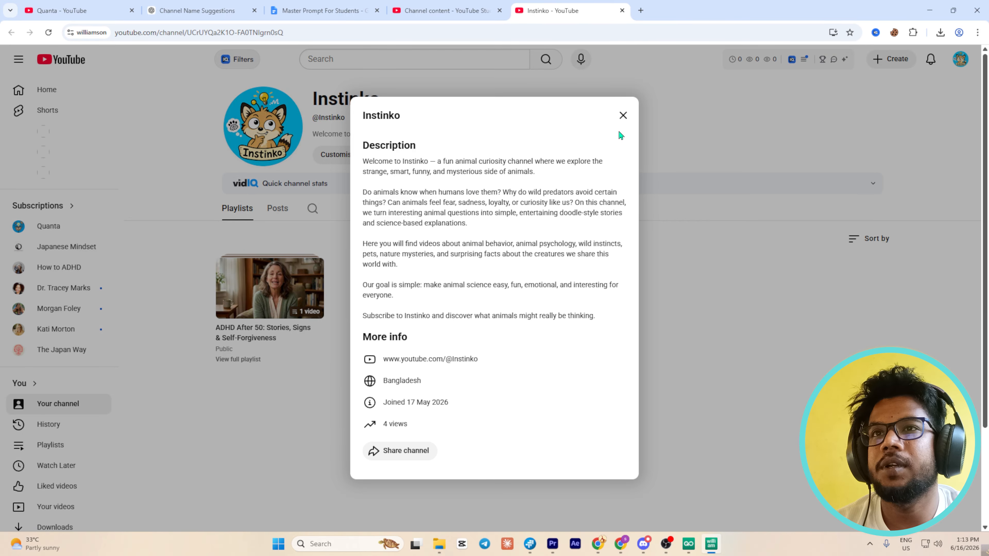
left_click(623, 116)
left_click(280, 207)
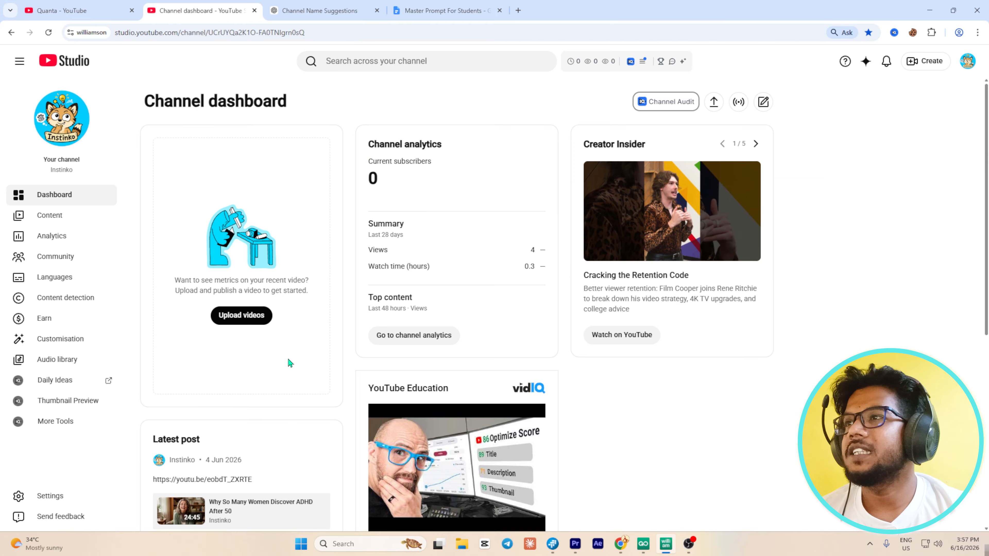
Revisit the Studio dashboard, browse the Quanta channel's videos and thumbnails, and return to the Instinko branding chat in ChatGPT.
left_click(51, 215)
left_click(68, 198)
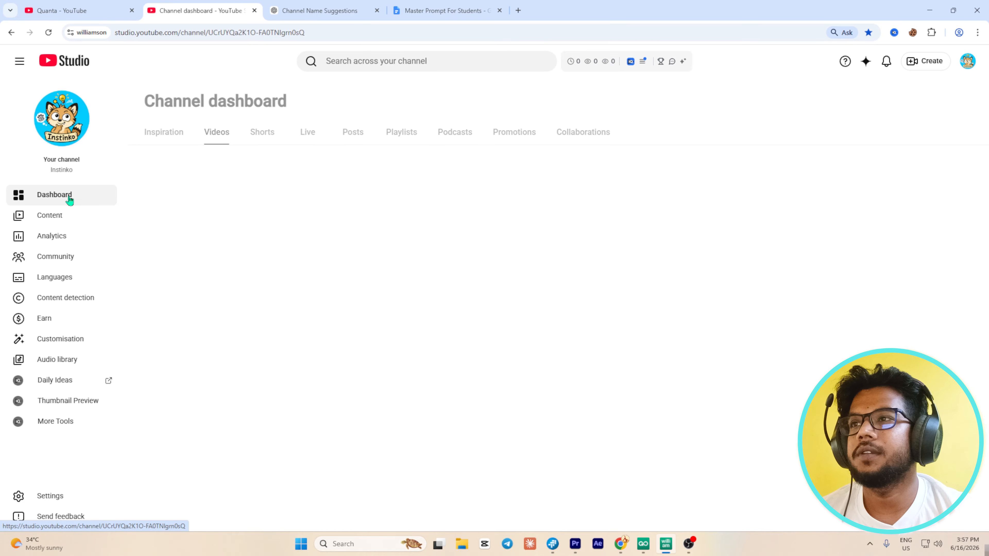
left_click(84, 5)
scroll(414, 387, "down", 4)
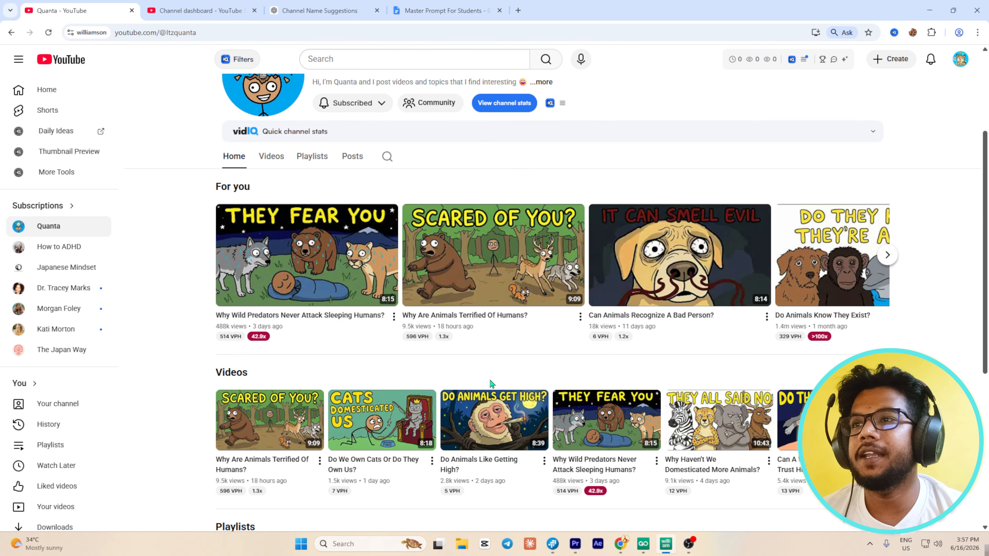
scroll(288, 386, "up", 4)
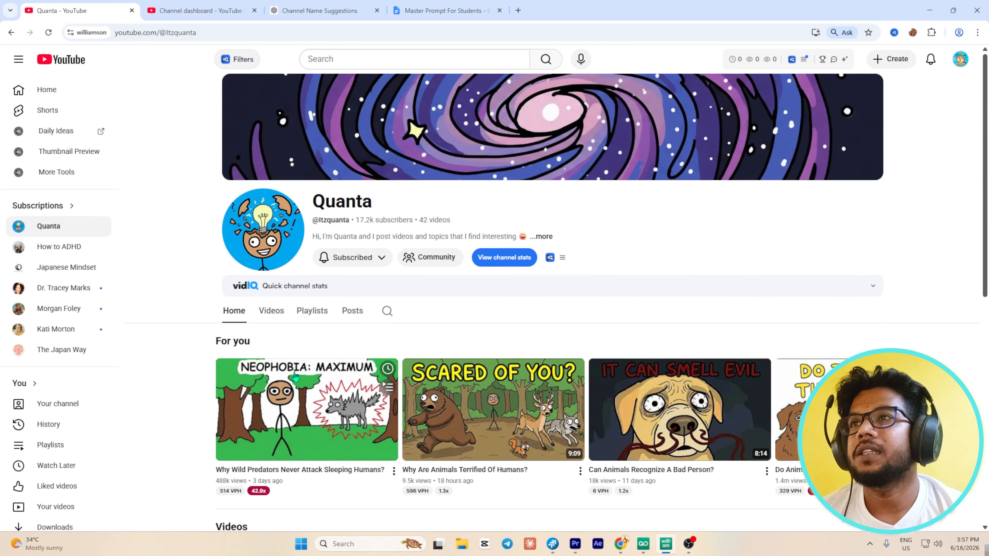
left_click(300, 5)
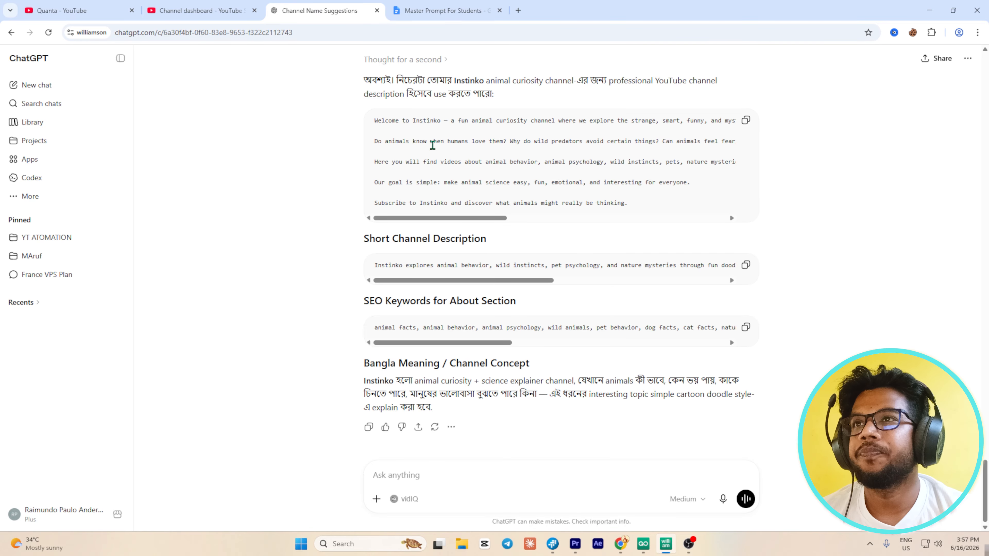
Copy the entire "content Idea" prompt from the Master Prompt For Students document and submit it in the ChatGPT conversation.
left_click(451, 12)
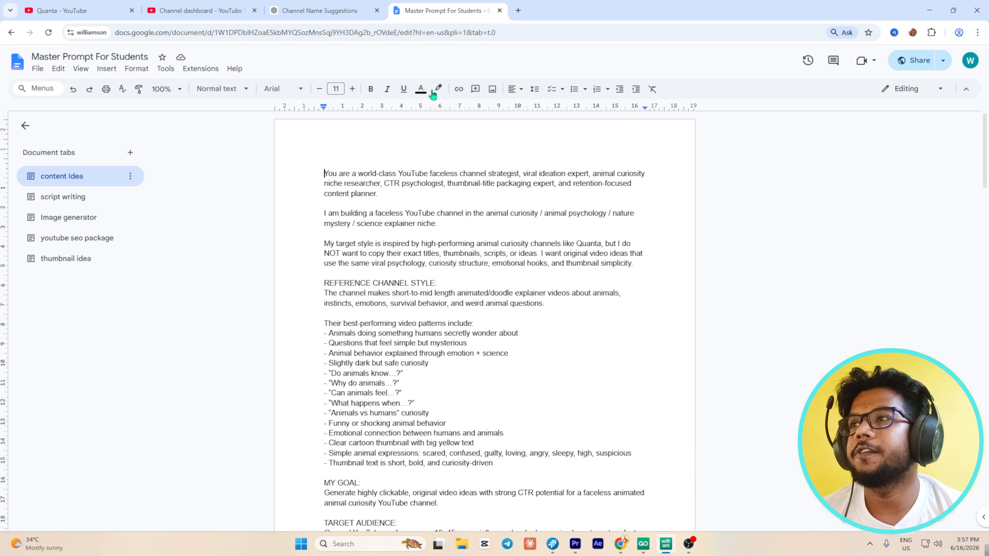
scroll(472, 366, "down", 8)
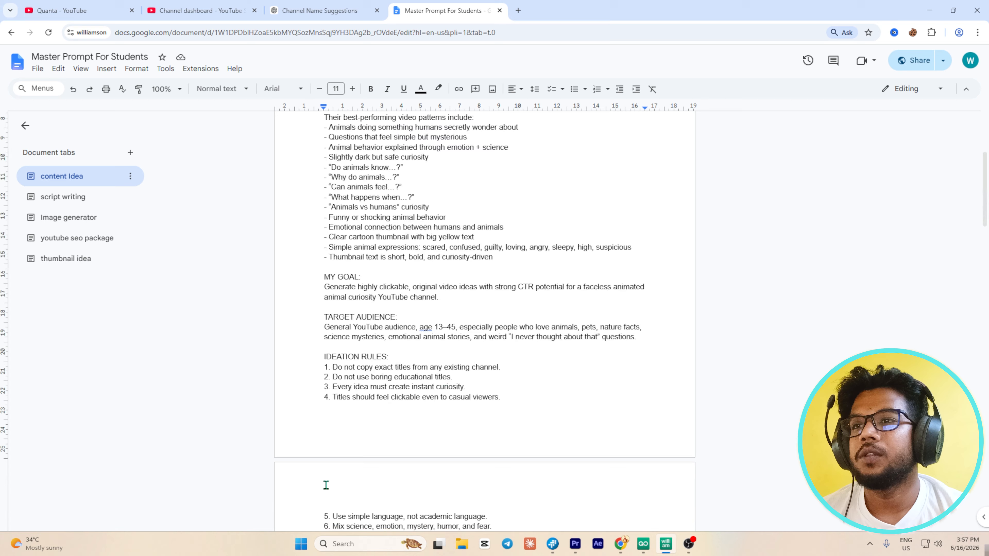
scroll(324, 481, "up", 8)
scroll(486, 422, "down", 5)
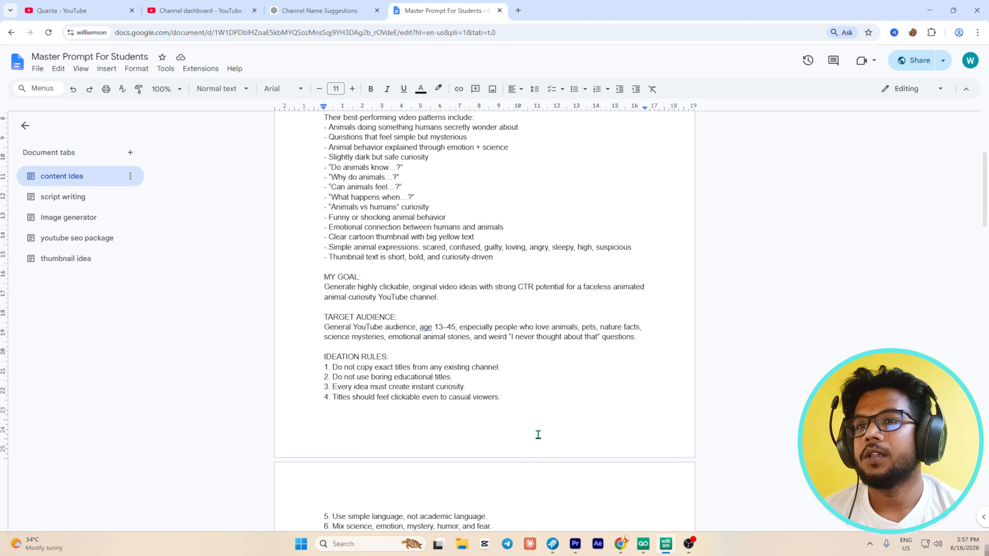
scroll(537, 435, "up", 4)
key("ctrl+a")
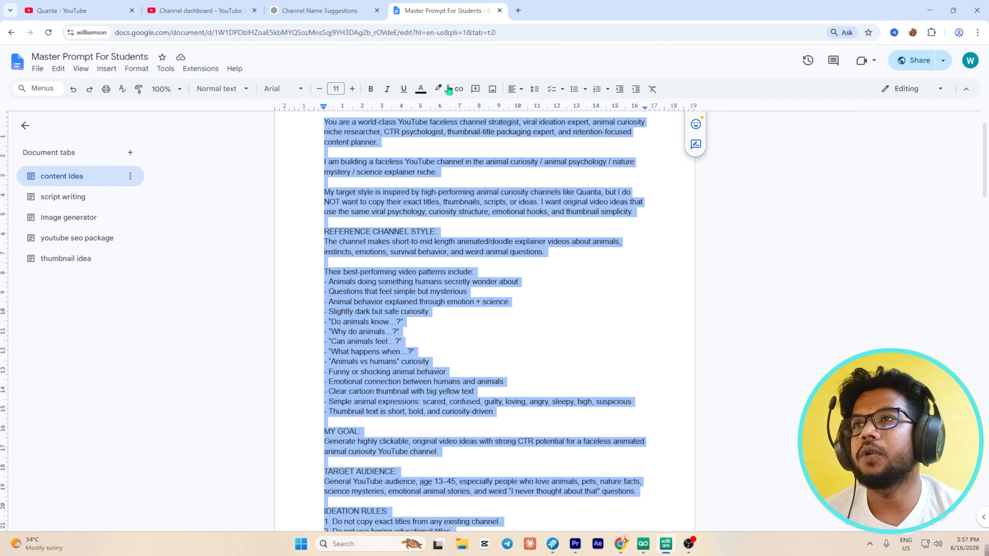
left_click(333, 12)
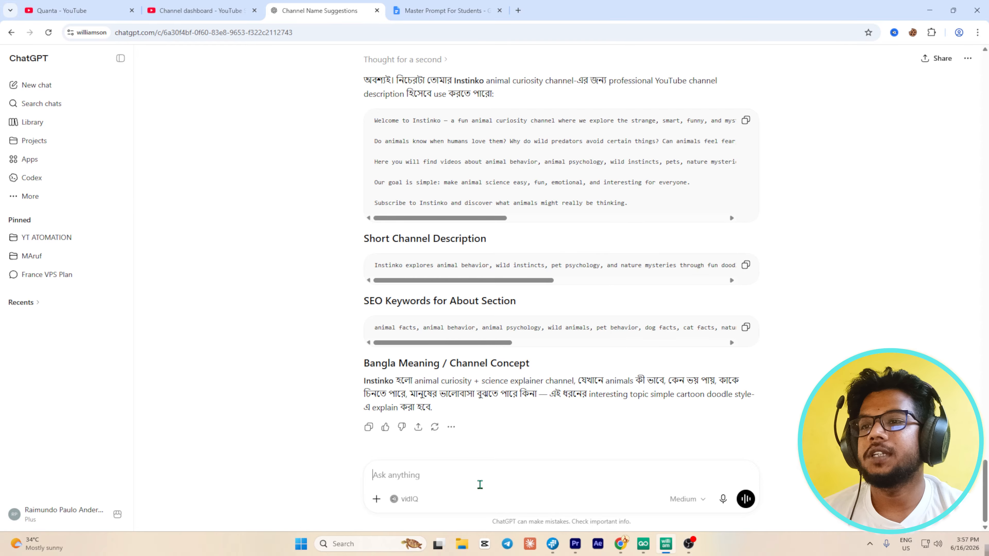
key("ctrl+v")
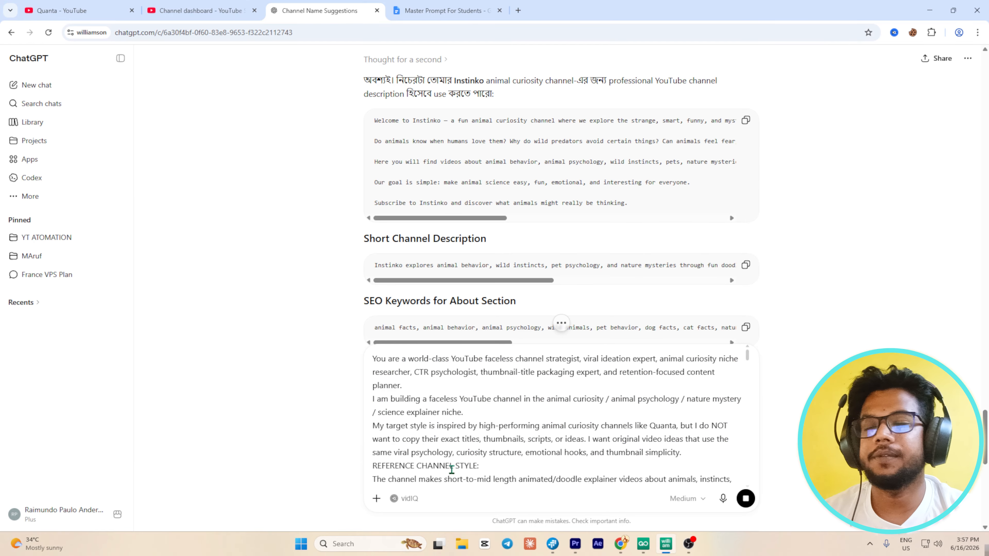
key("Return")
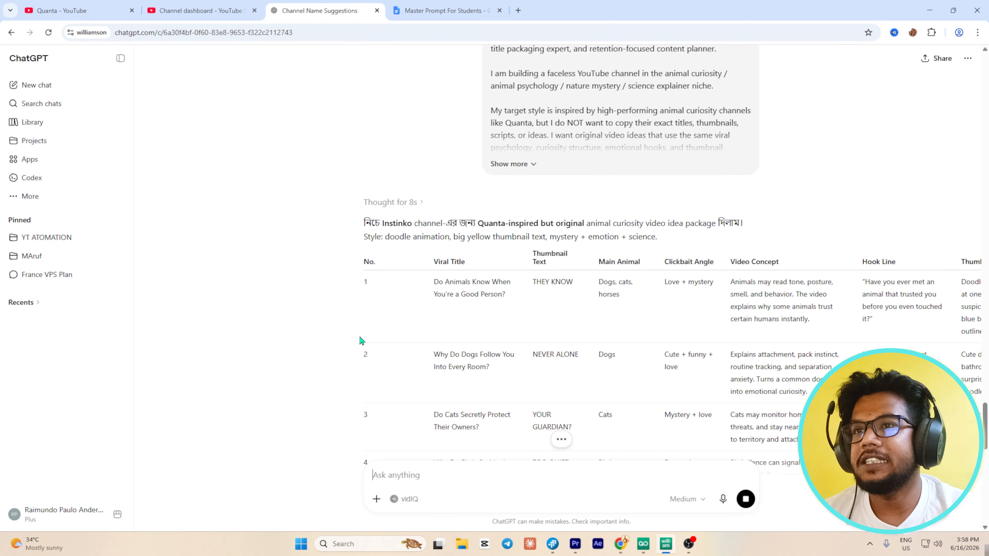
Examine ChatGPT's table of Instinko video ideas, including viral titles, thumbnail text, video concepts and hook lines.
scroll(560, 326, "down", 1)
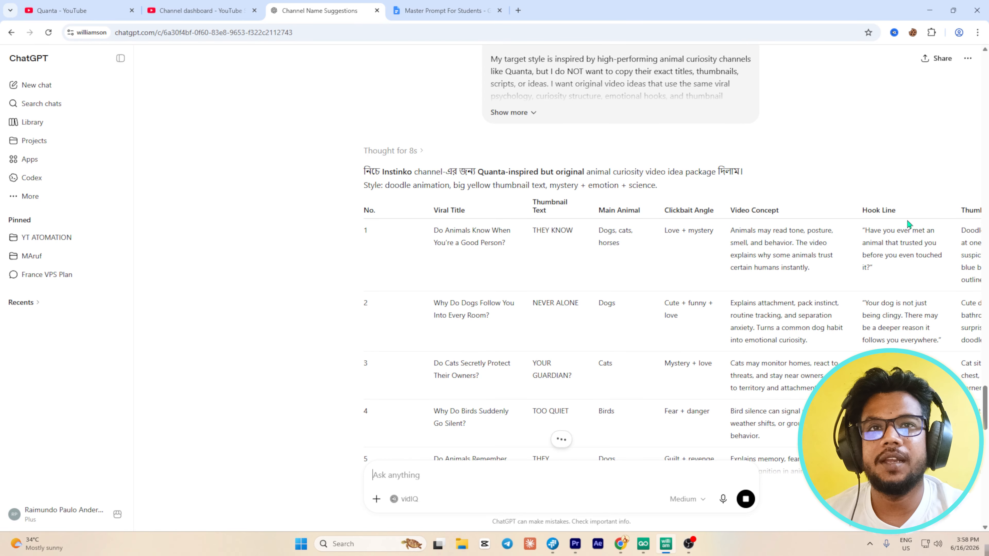
scroll(655, 426, "down", 9)
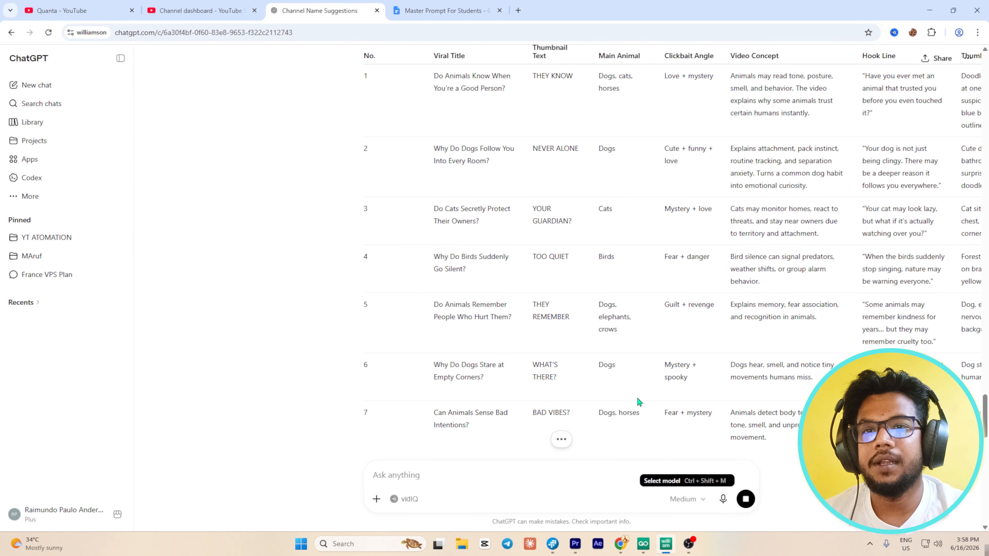
scroll(521, 395, "down", 15)
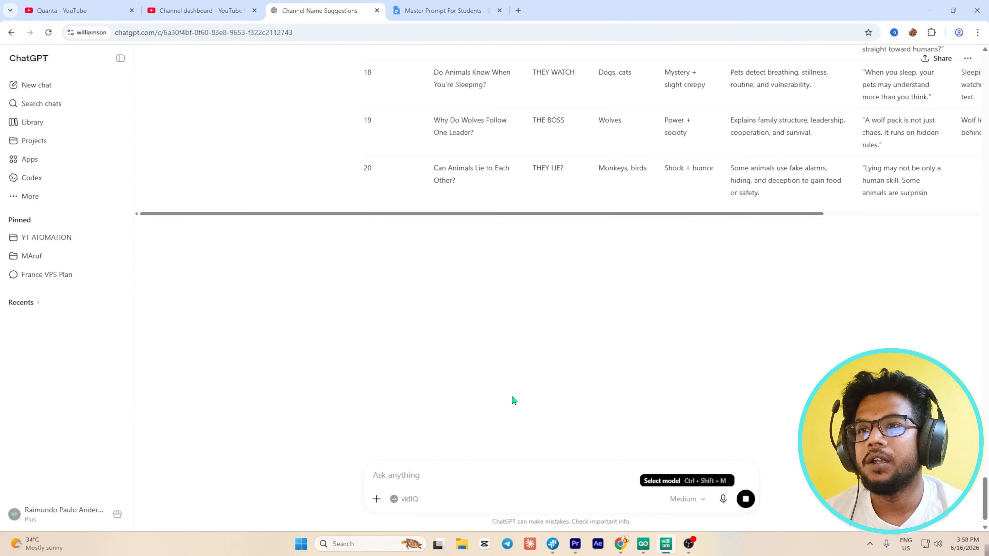
scroll(434, 345, "up", 5)
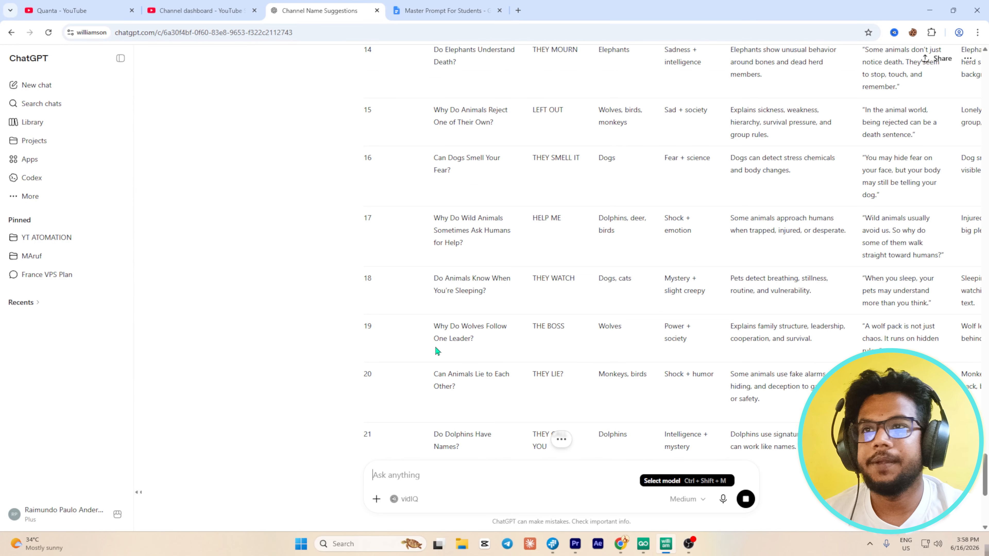
Examine ChatGPT's ranked lists of strongest, safest, most emotional, most shocking and best dog/cat ideas, plus the thumbnail text phrases.
scroll(434, 345, "up", 2)
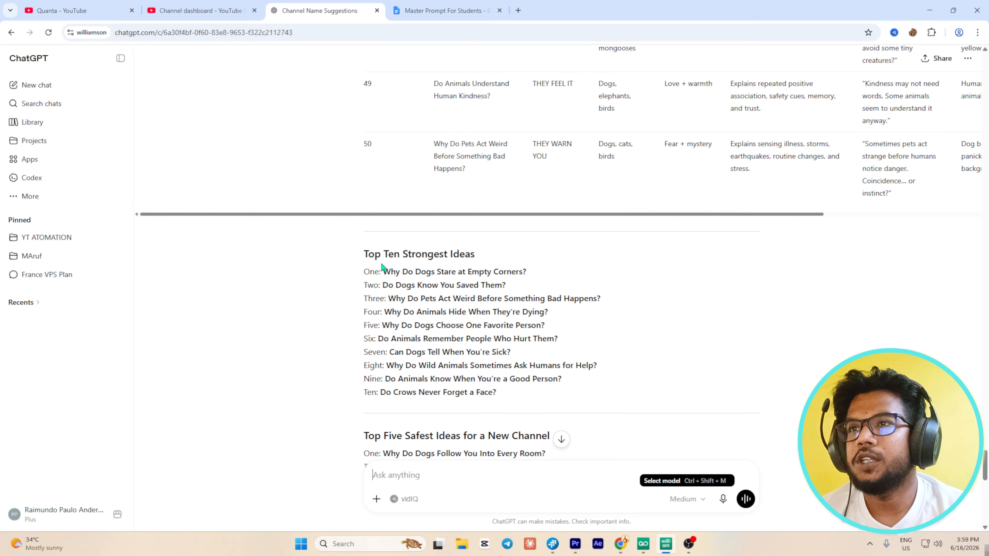
scroll(390, 237, "up", 4)
scroll(468, 247, "down", 4)
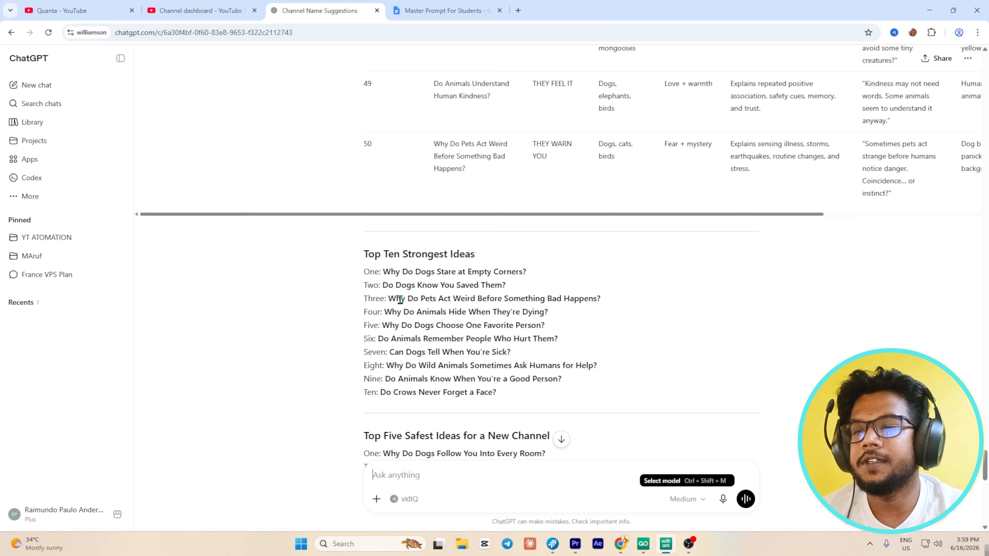
scroll(400, 300, "down", 3)
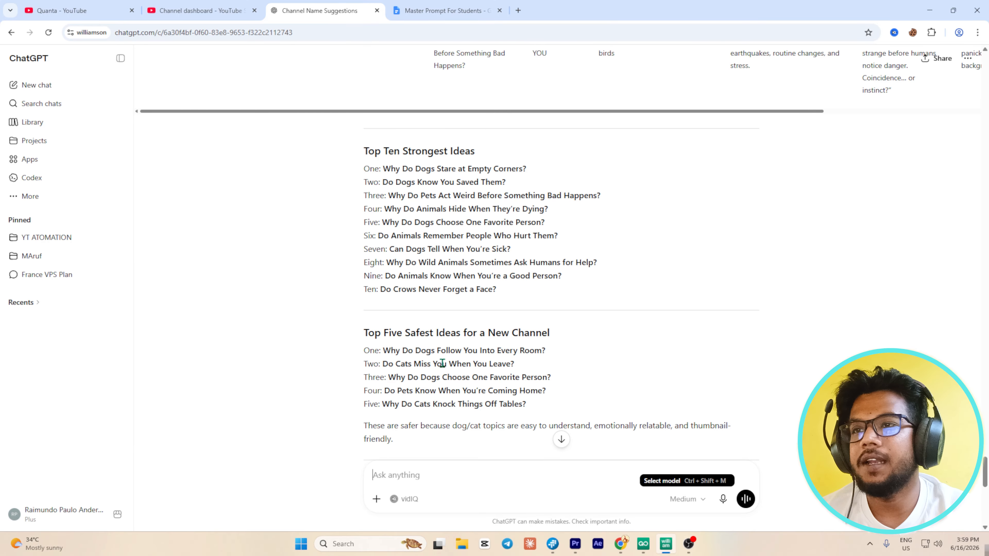
scroll(433, 359, "down", 7)
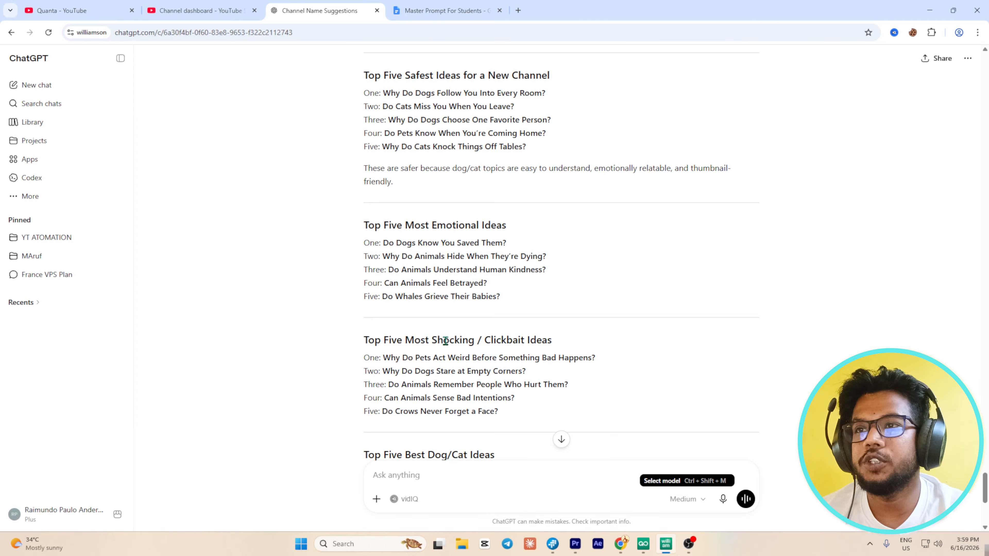
scroll(394, 330, "down", 1)
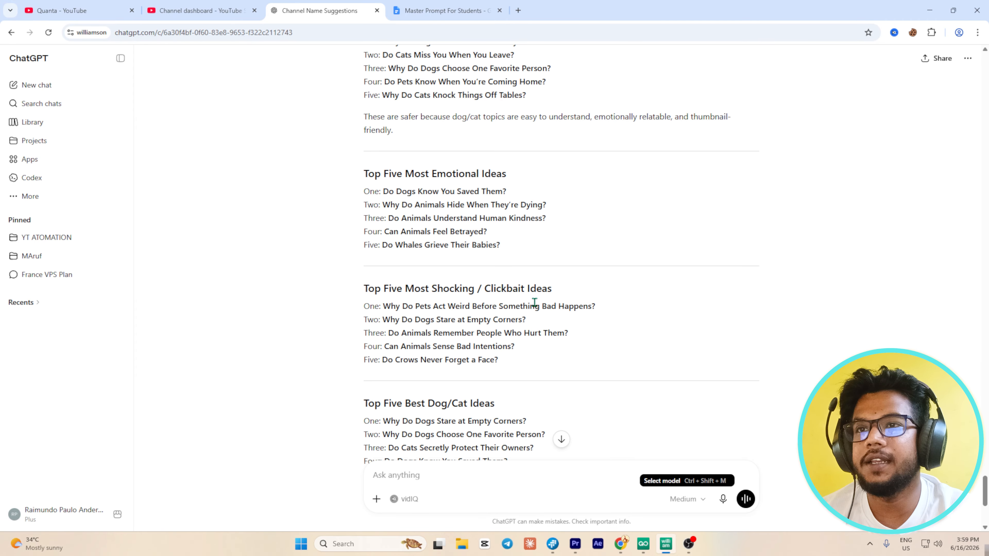
scroll(502, 311, "down", 2)
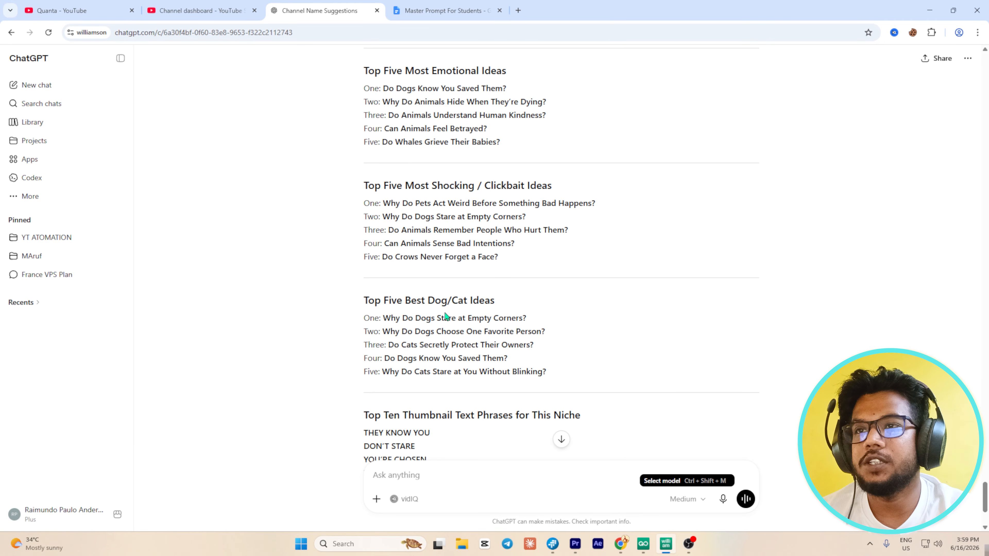
scroll(465, 315, "down", 1)
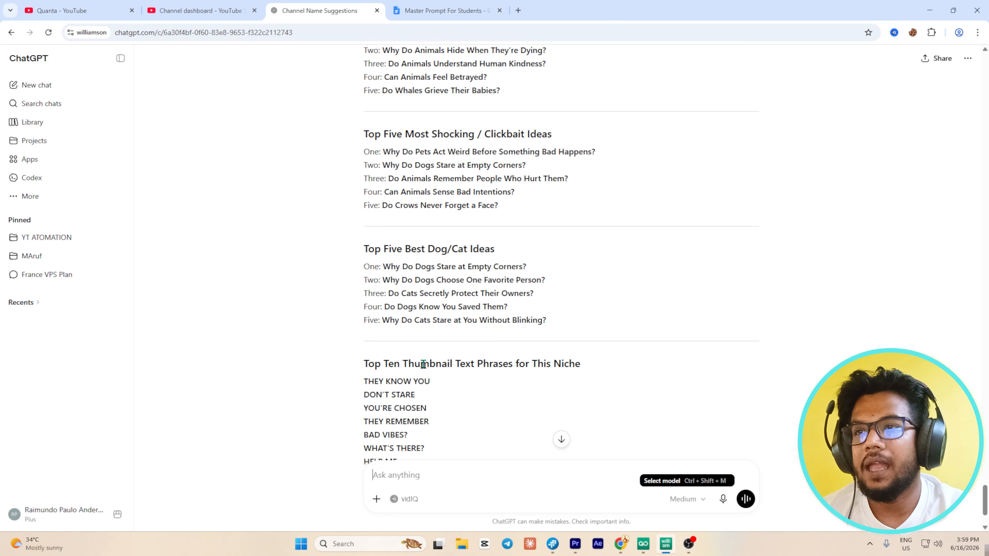
scroll(475, 349, "down", 2)
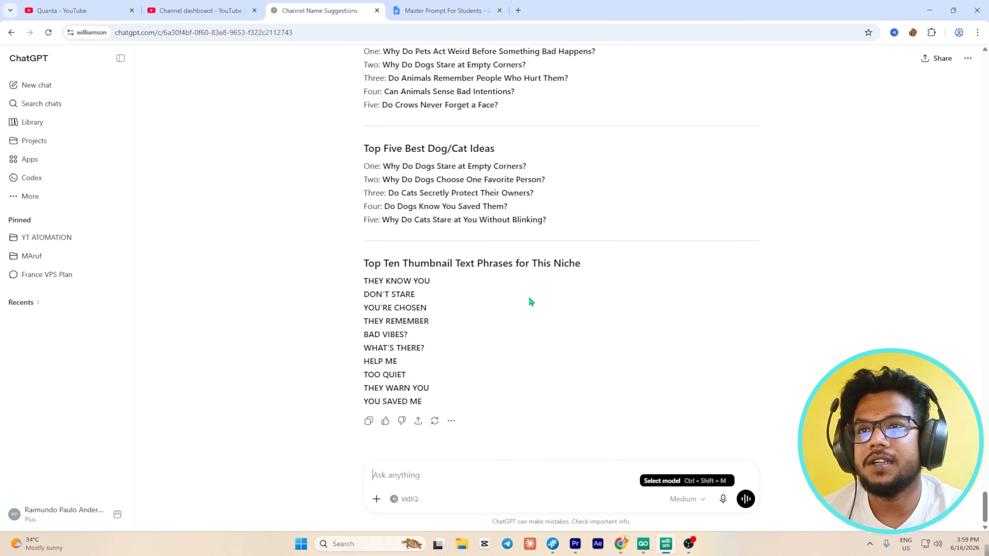
scroll(451, 355, "up", 15)
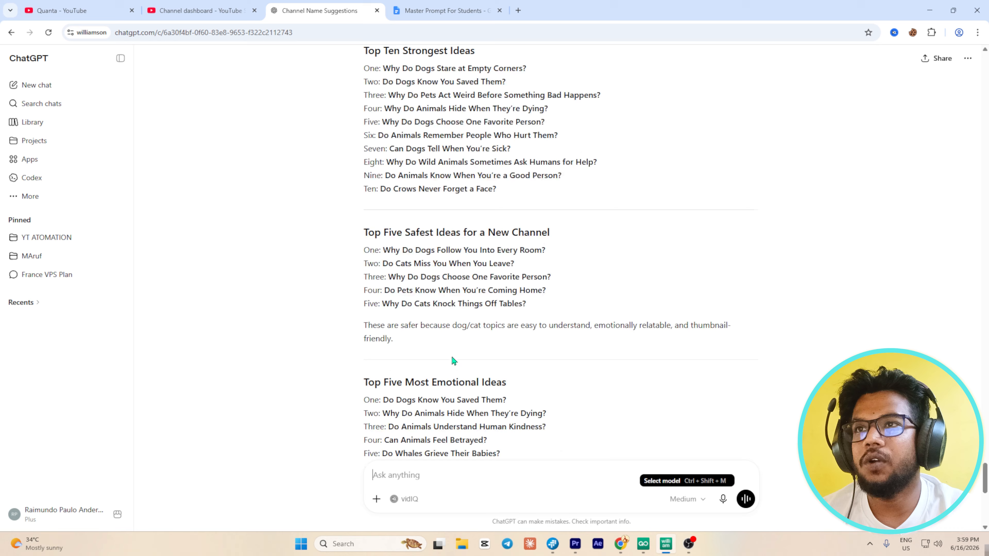
scroll(513, 341, "down", 1)
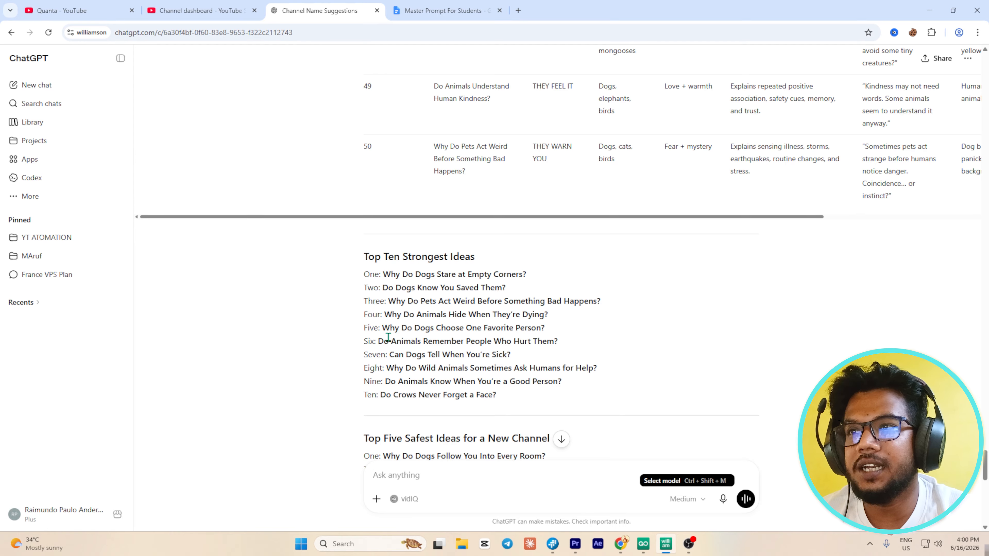
scroll(474, 336, "down", 3)
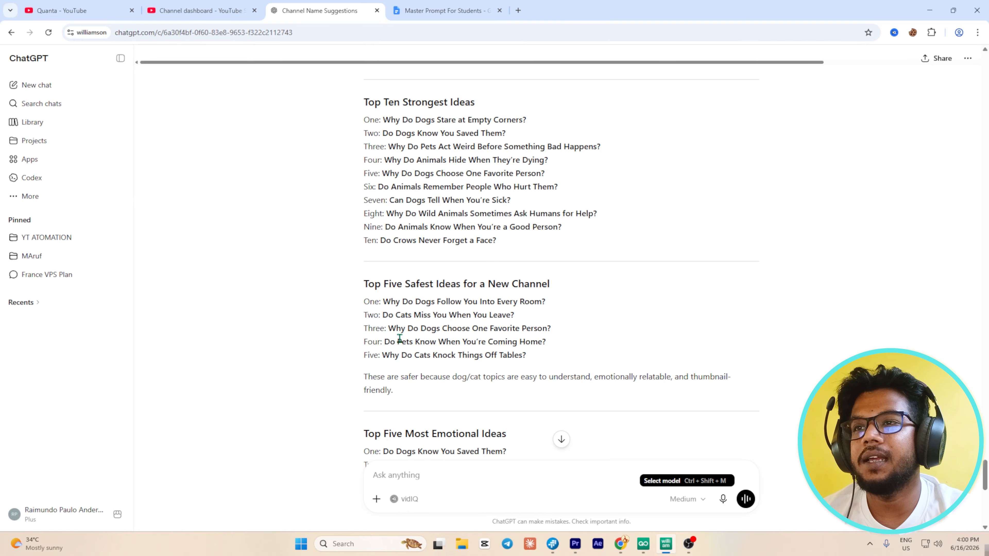
scroll(428, 343, "down", 5)
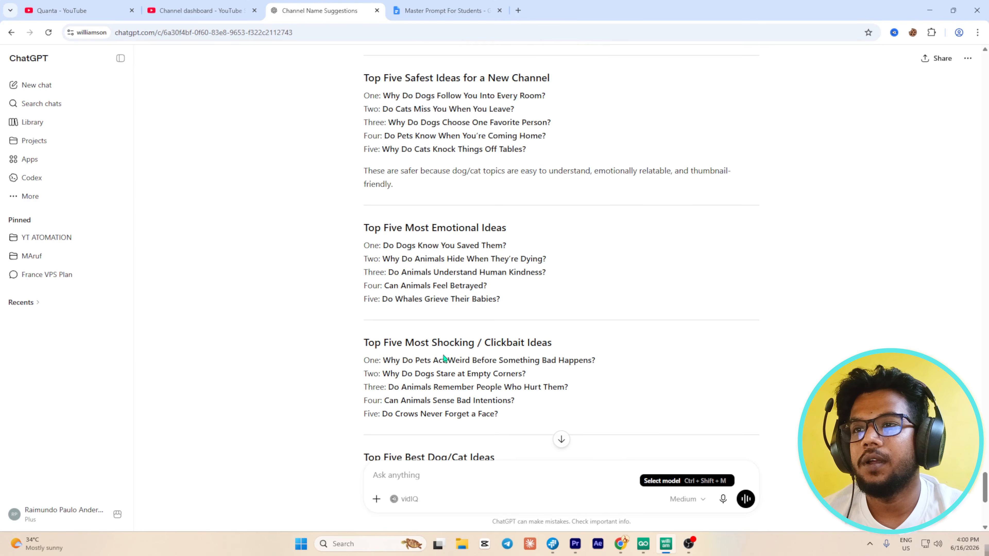
scroll(436, 390, "down", 7)
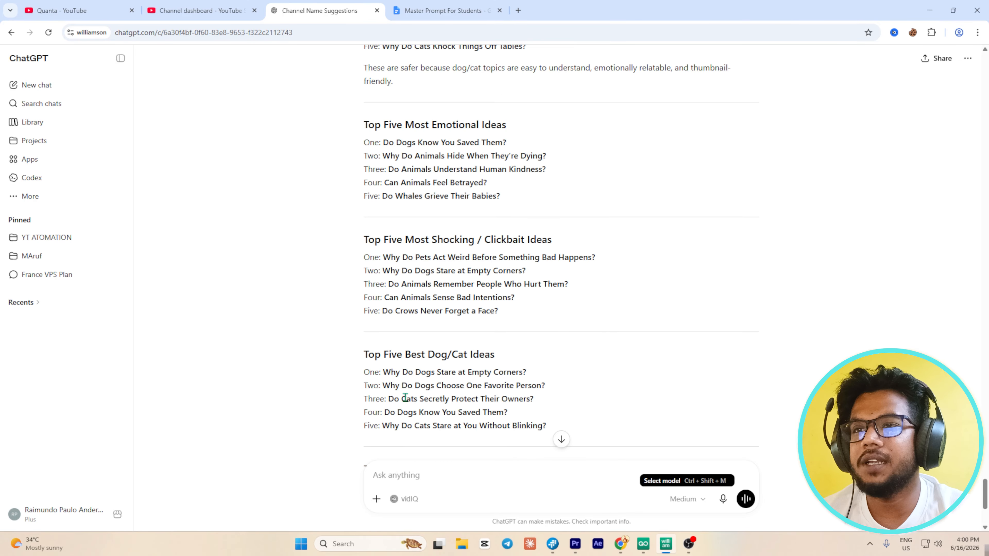
scroll(440, 312, "up", 18)
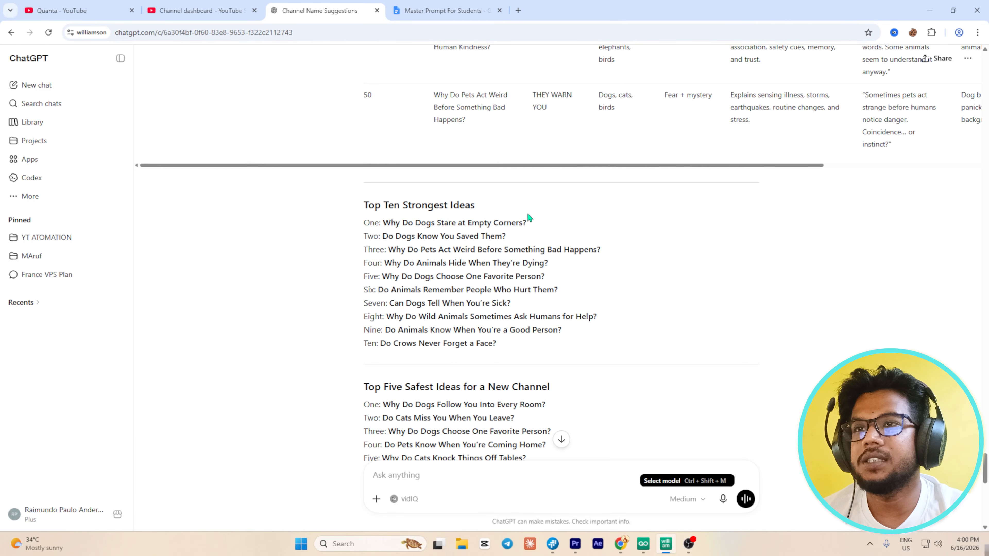
Copy the title "Why Do Dogs Stare at Empty Corners?" from the Top Ten Strongest Ideas list.
left_click_drag(352, 223, 567, 345)
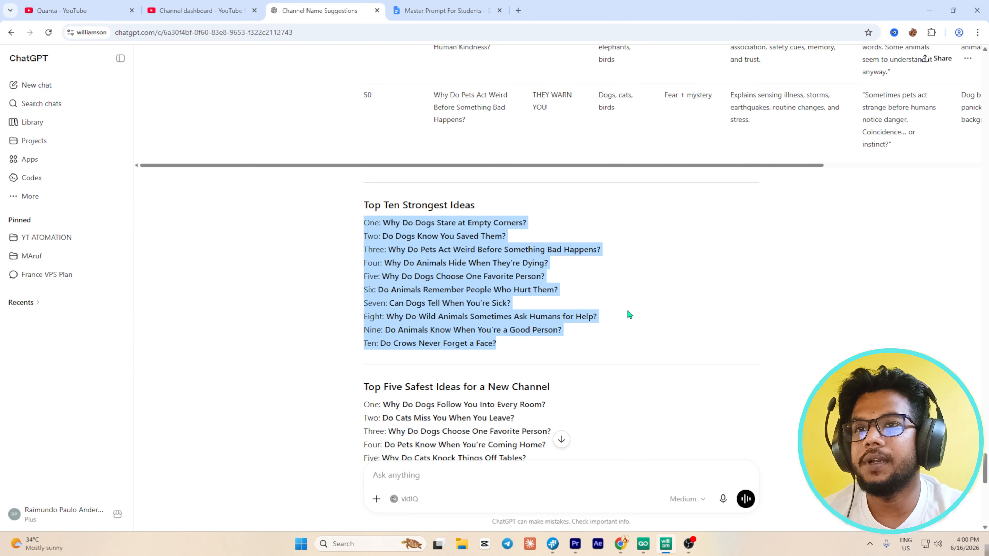
left_click(327, 196)
scroll(412, 284, "up", 1)
left_click_drag(384, 274, 525, 275)
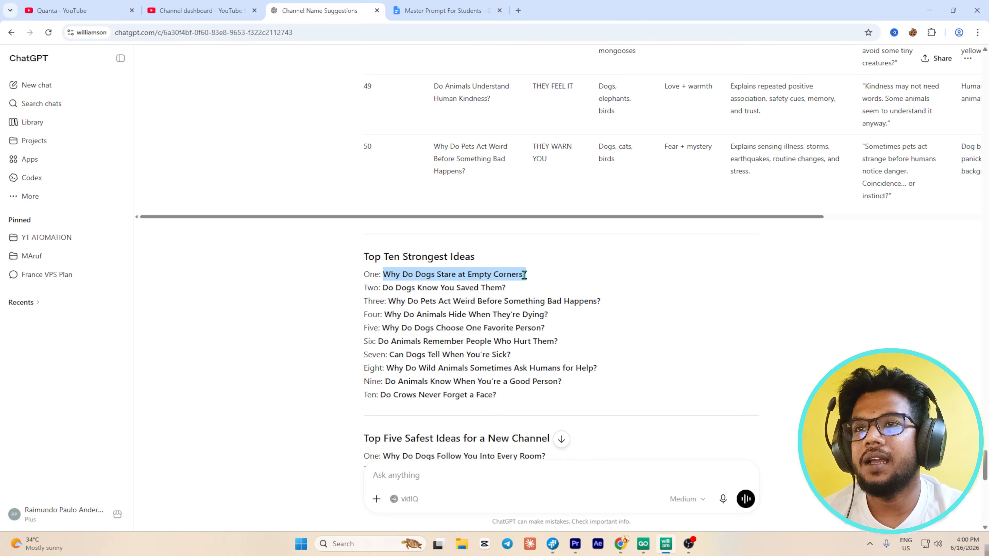
scroll(524, 274, "down", 10)
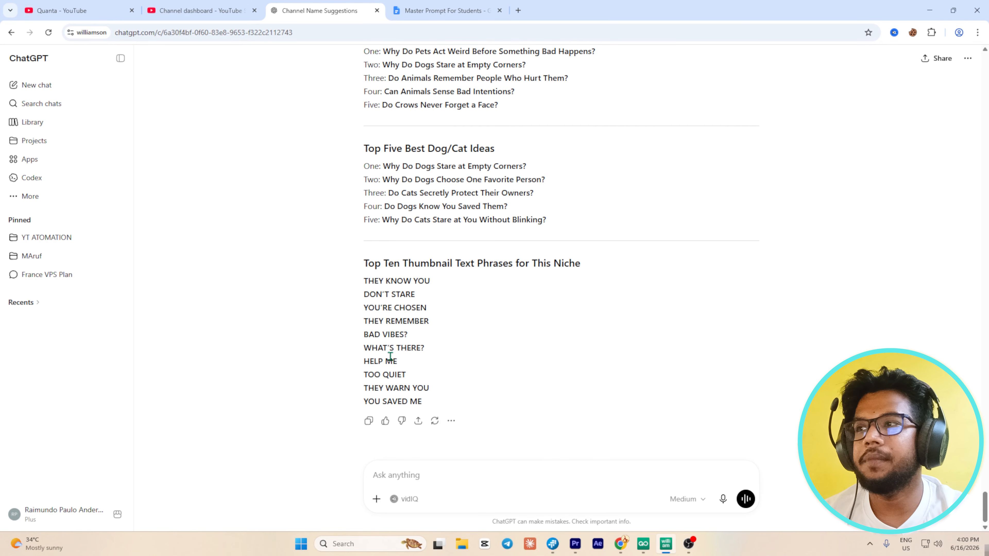
scroll(401, 348, "up", 3)
scroll(397, 346, "down", 3)
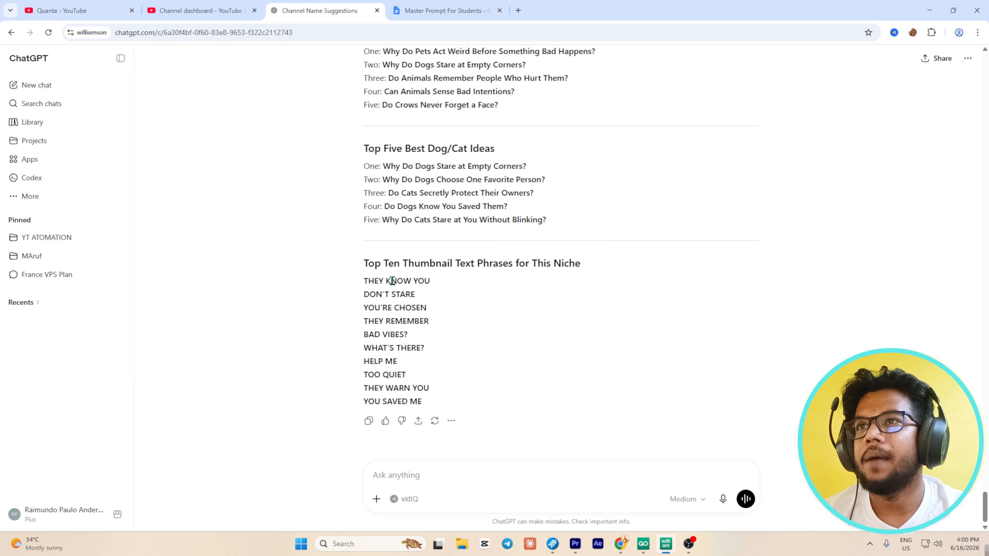
Copy the entire "script writing" prompt from the Master Prompt For Students document into the ChatGPT message box without sending it.
left_click(452, 11)
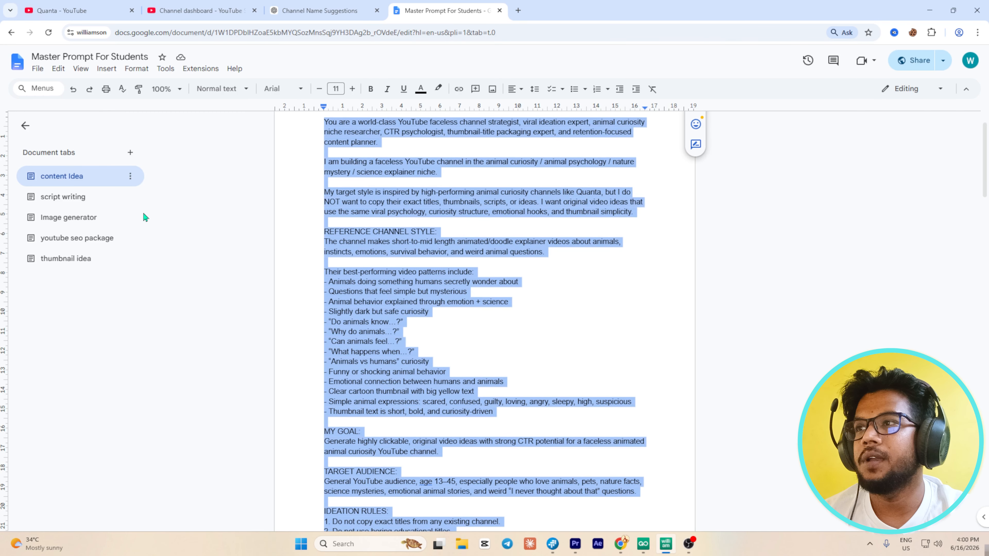
left_click(91, 202)
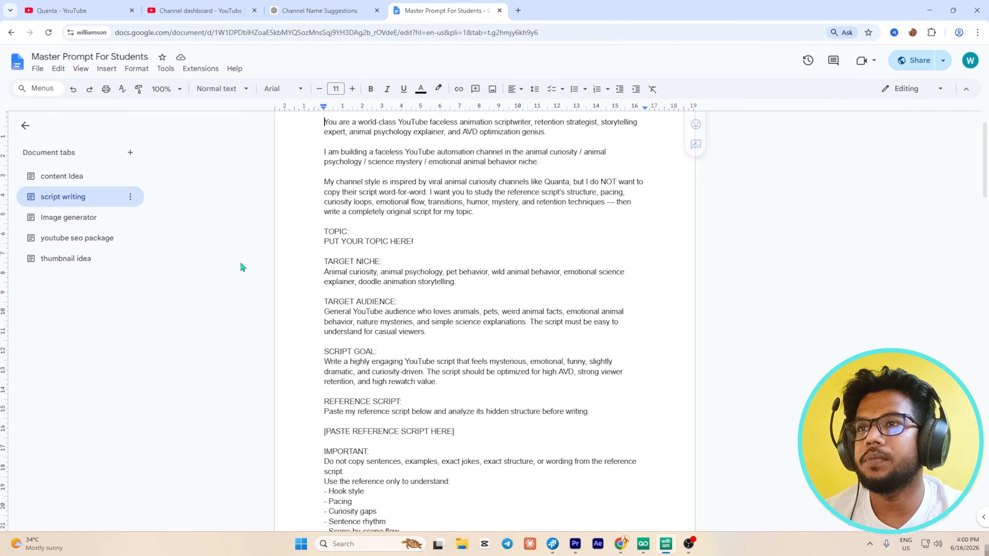
scroll(504, 436, "down", 3)
scroll(504, 436, "up", 3)
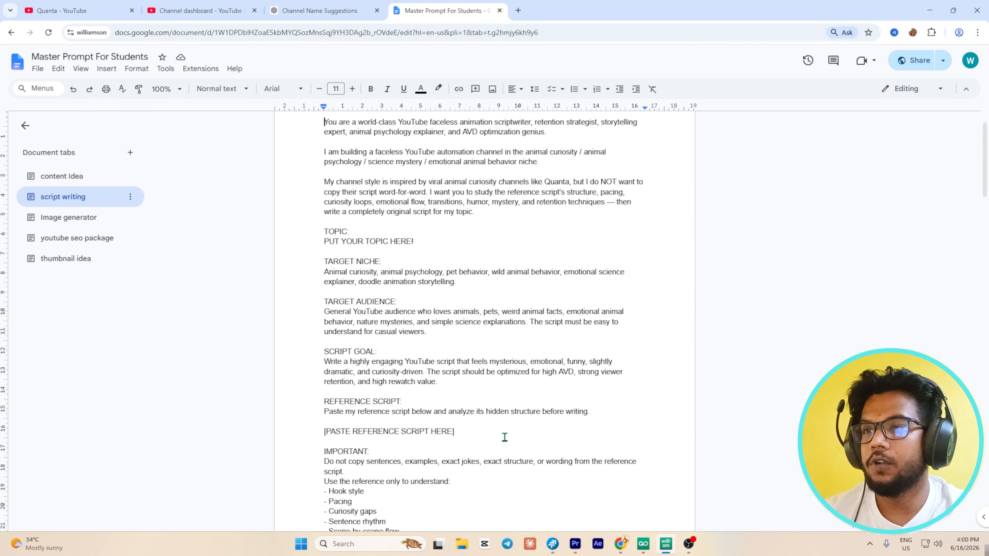
key("ctrl+a")
left_click(319, 11)
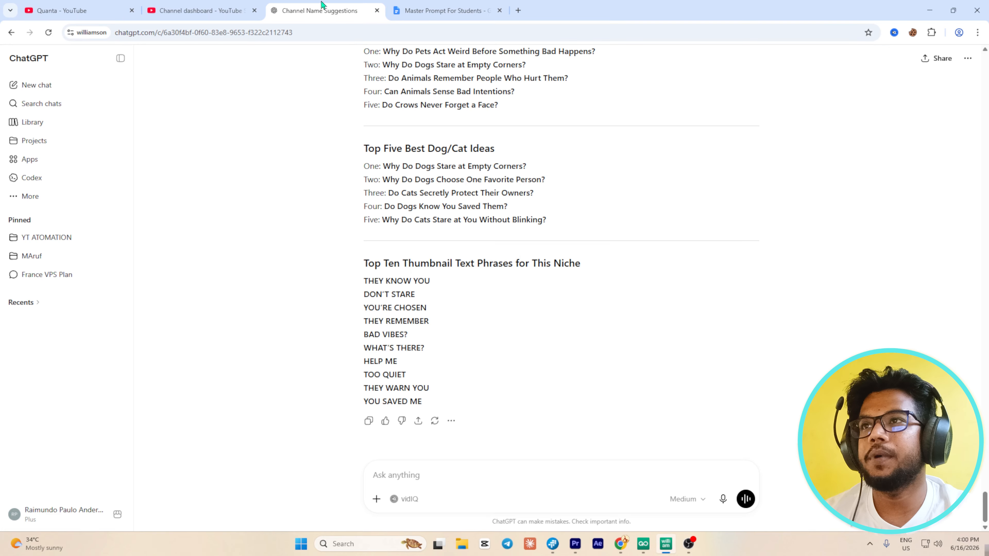
left_click(421, 479)
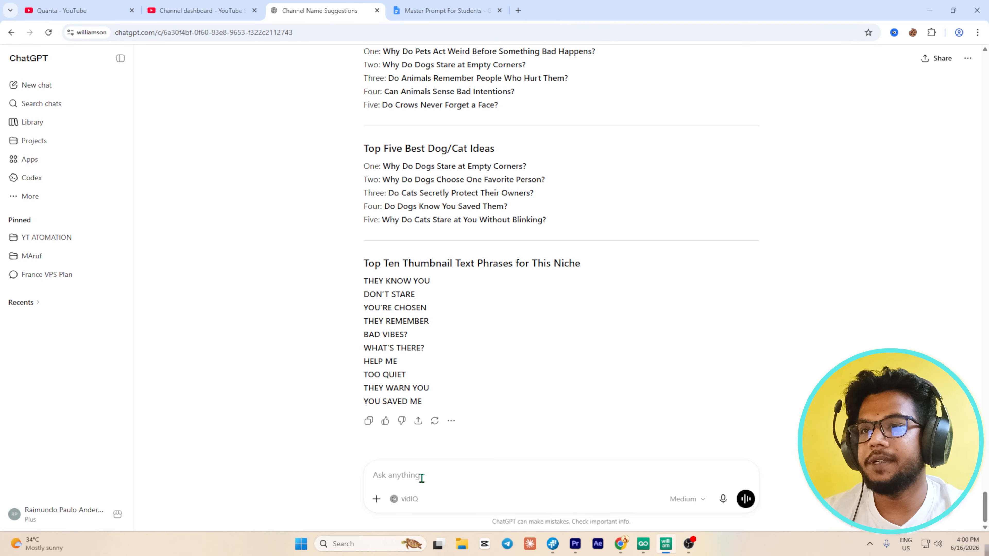
key("ctrl")
key("ctrl+v")
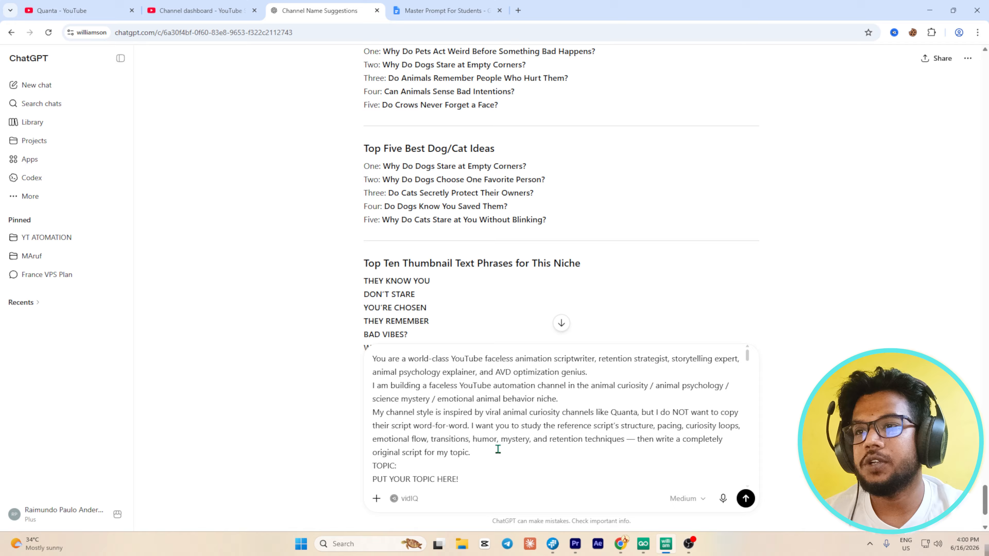
Replace the prompt's topic placeholder with the copied title "Why Do Dogs Stare at Empty Corners?" and submit the script-writing prompt.
scroll(496, 448, "down", 2)
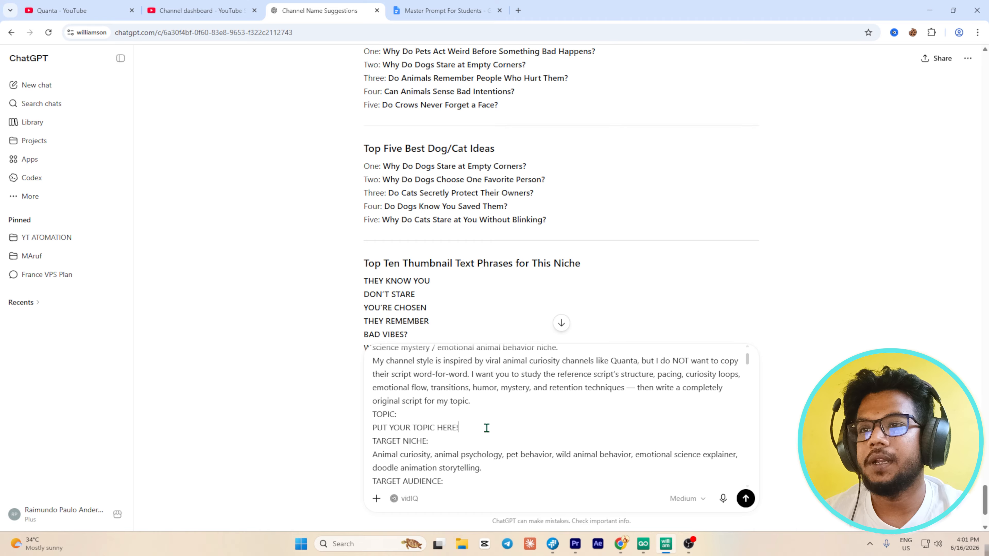
left_click_drag(373, 428, 465, 427)
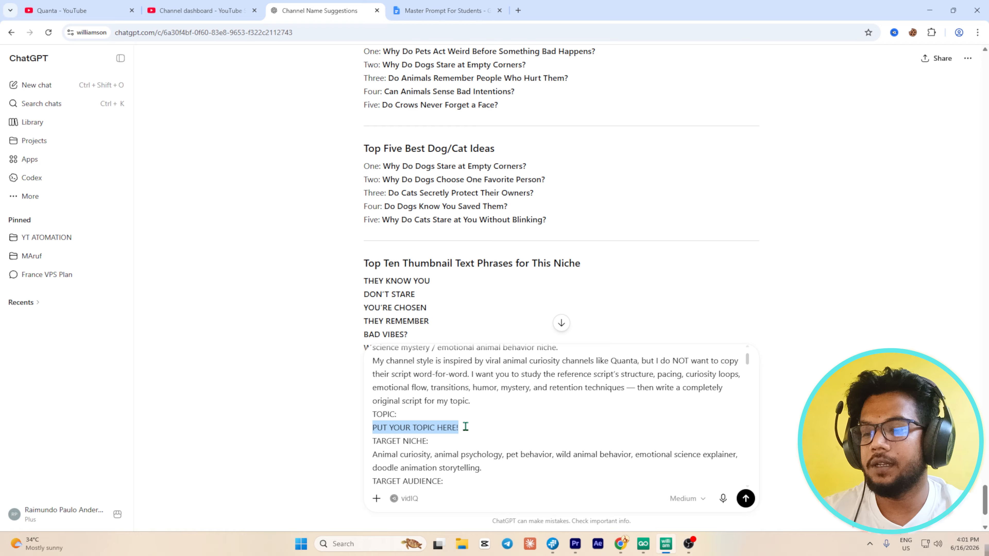
key("super+v")
key("Down")
key("Return")
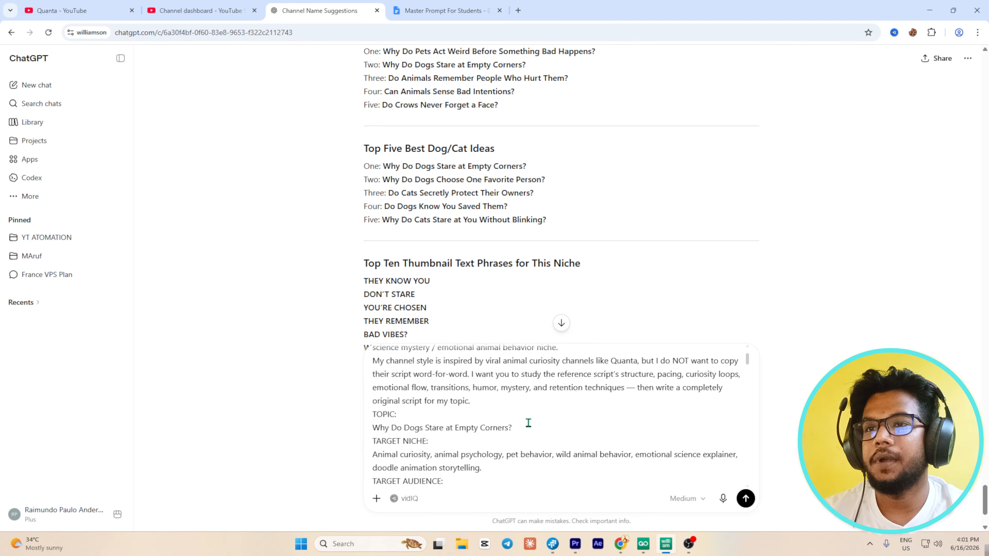
scroll(483, 428, "down", 8)
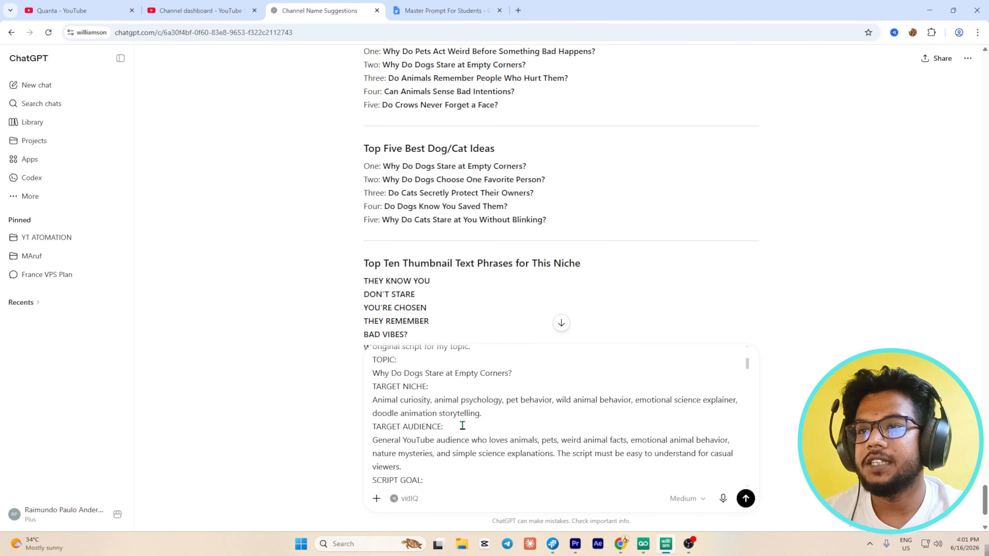
scroll(545, 442, "down", 3)
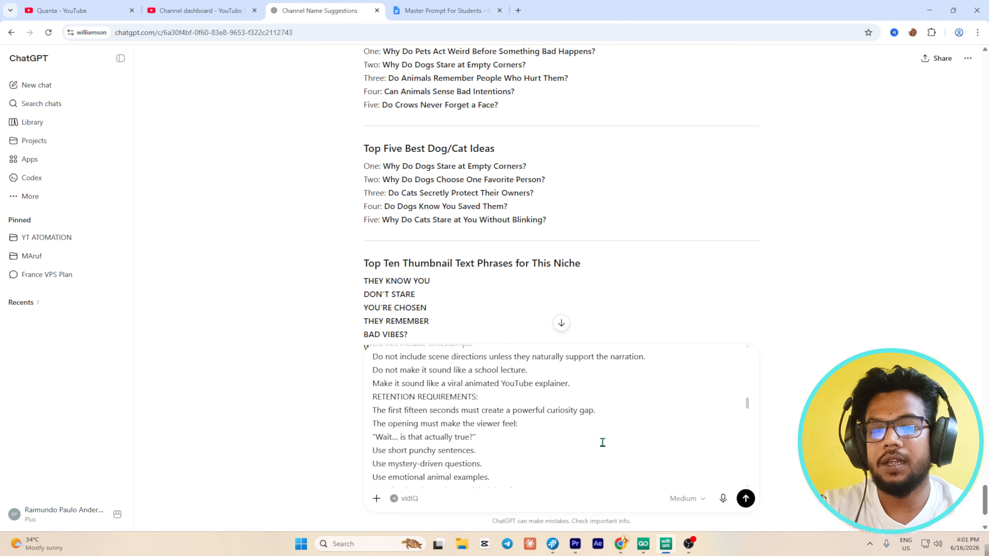
key("Return")
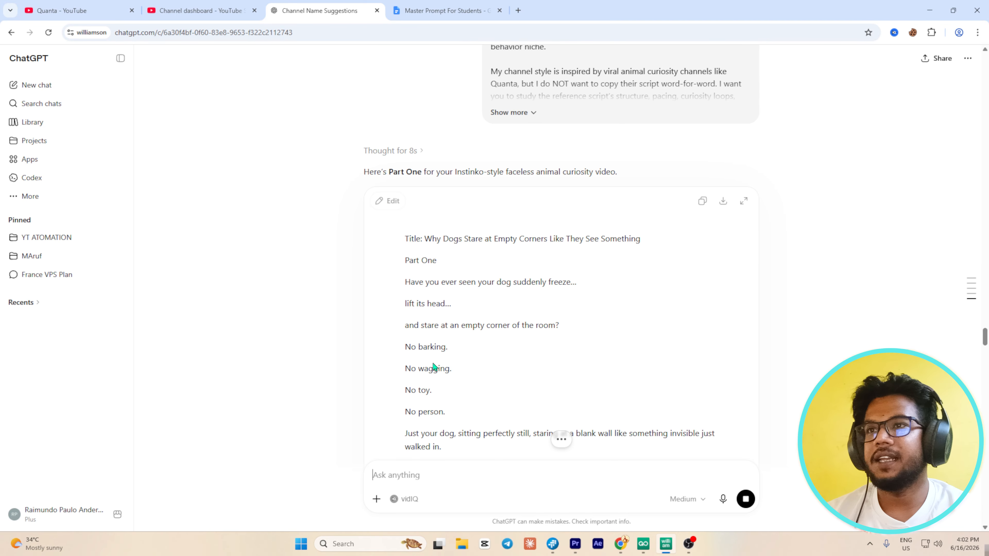
Read through Part One of the generated script about dogs staring at empty corners, from its title and opening hook onward.
scroll(483, 329, "down", 10)
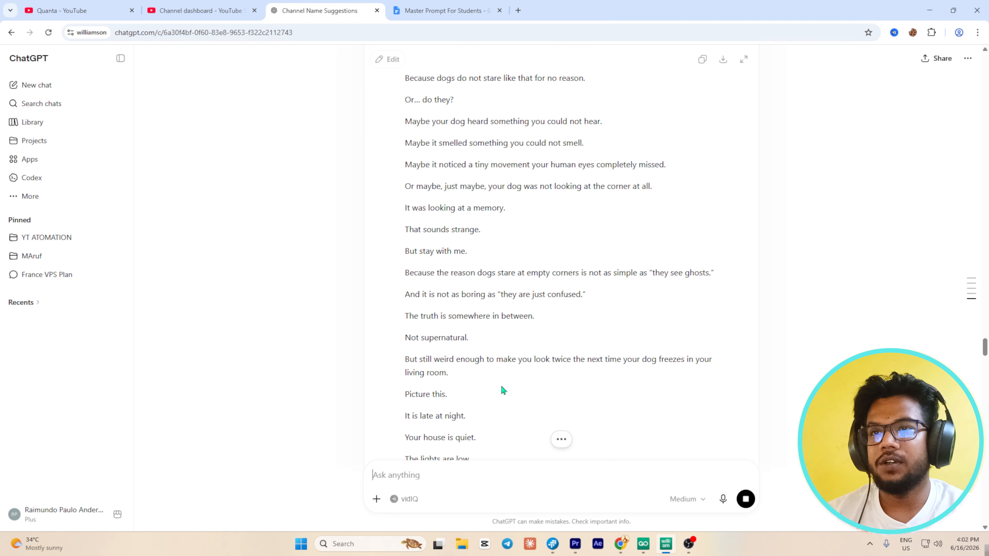
scroll(494, 390, "up", 5)
scroll(492, 388, "up", 5)
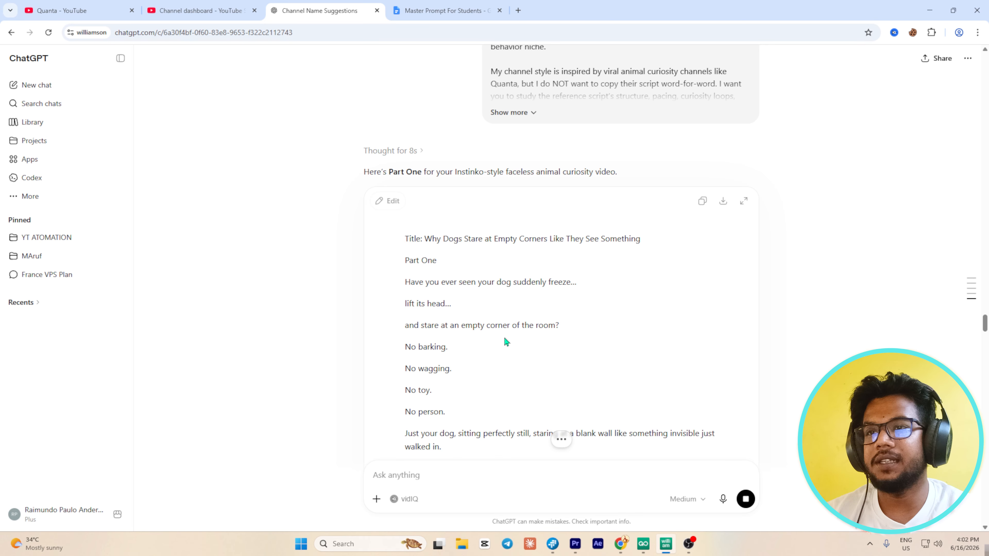
scroll(502, 339, "down", 5)
scroll(492, 351, "down", 3)
scroll(492, 351, "up", 10)
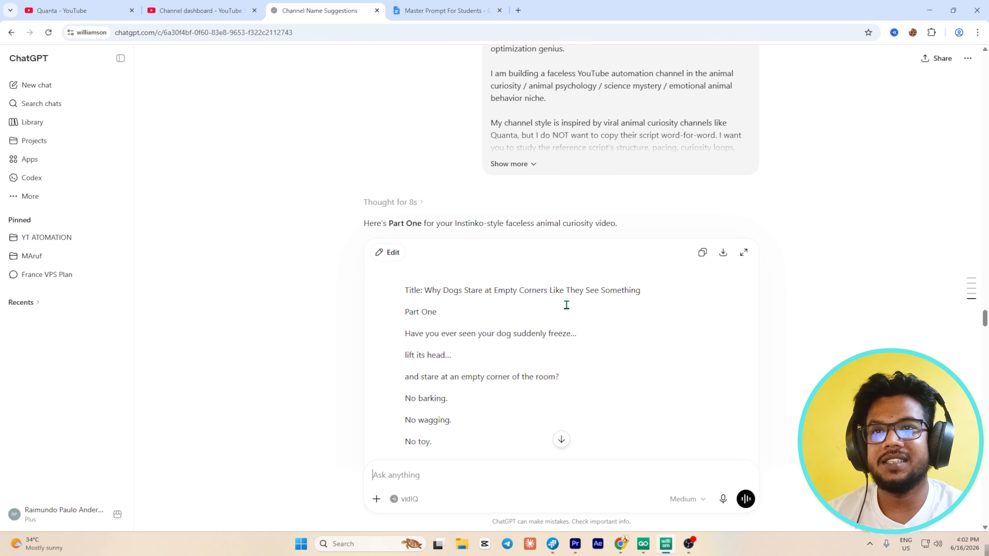
scroll(534, 316, "down", 1)
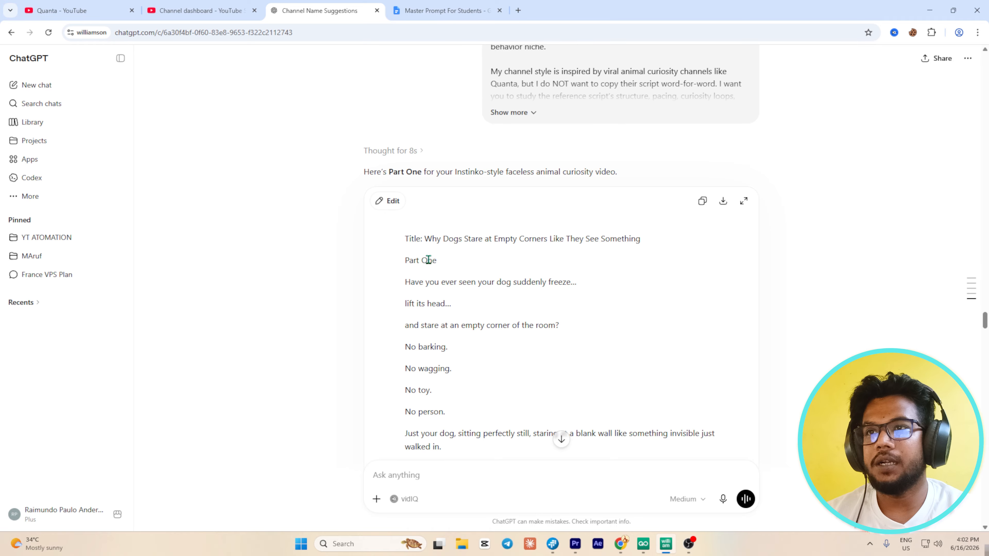
scroll(488, 291, "down", 7)
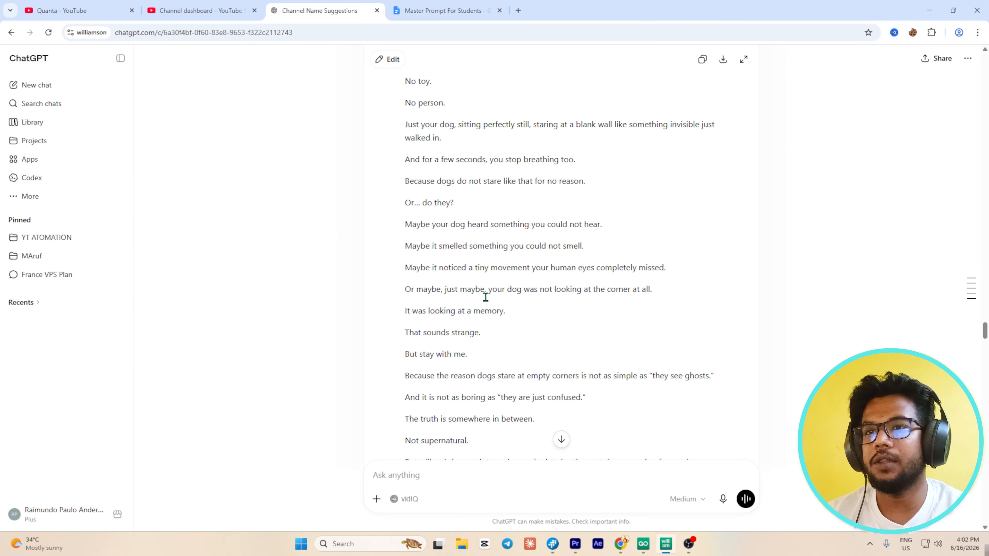
Copy the word "continue" from the end of Part One and submit it as a message to generate Part Two.
scroll(486, 297, "down", 7)
scroll(485, 297, "down", 15)
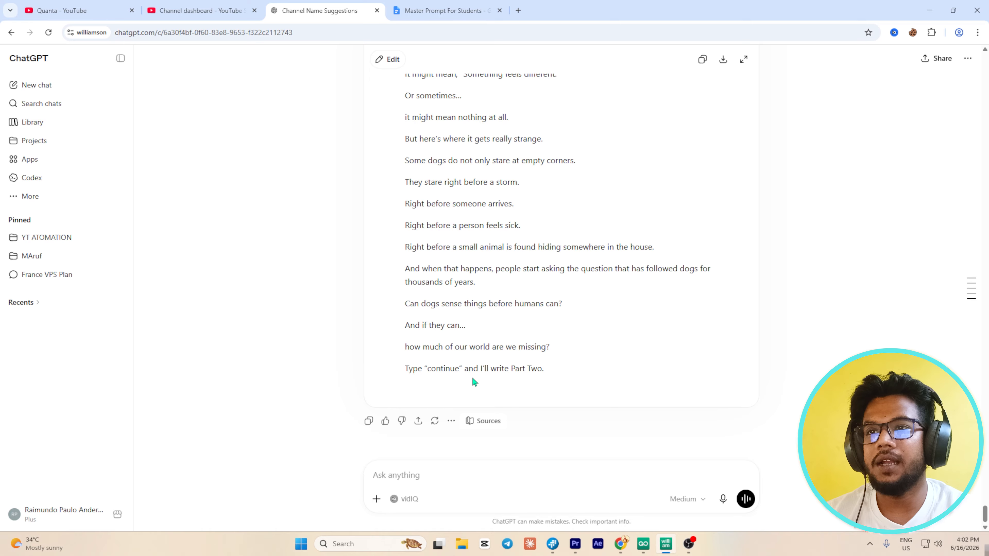
double_click(446, 368)
key("ctrl+c")
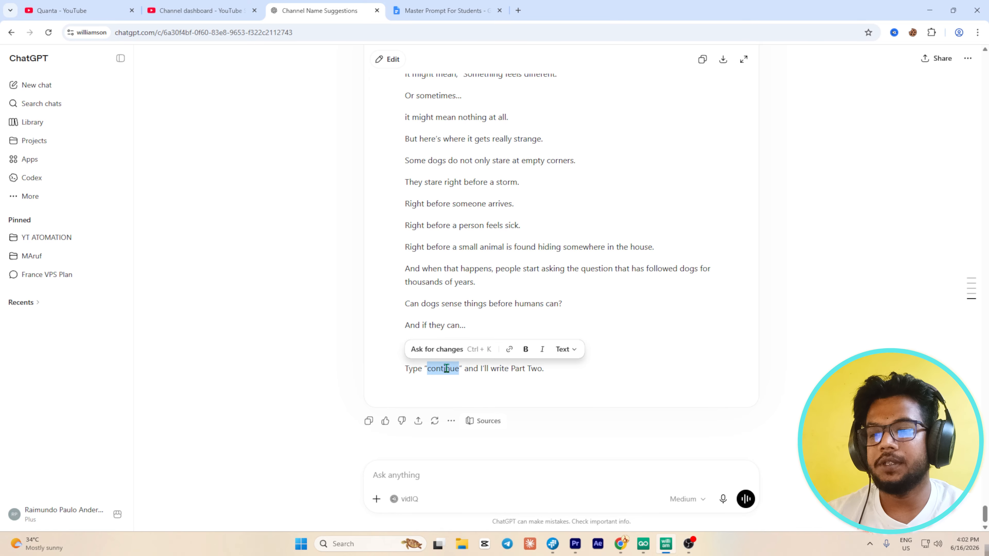
left_click(438, 469)
key("ctrl+v")
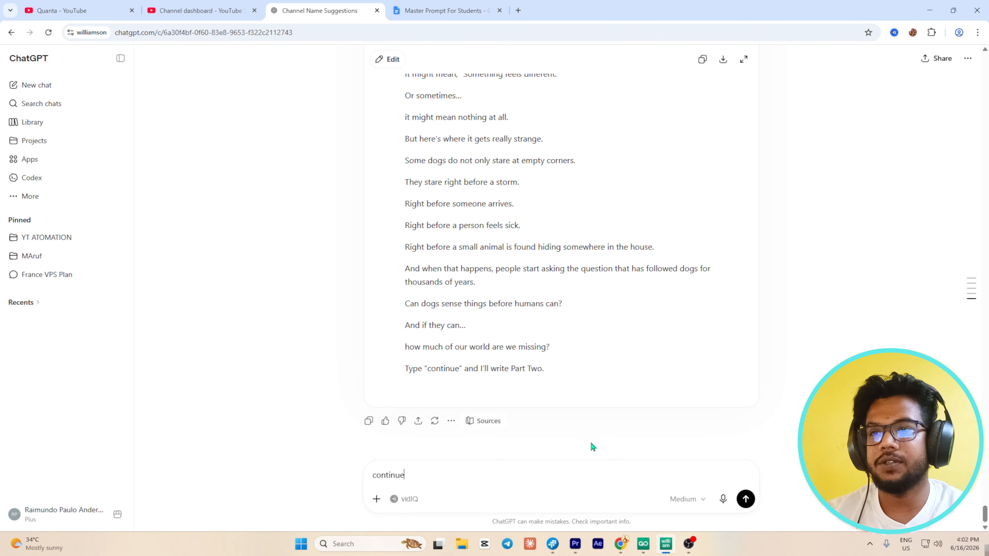
left_click(745, 499)
scroll(508, 370, "up", 4)
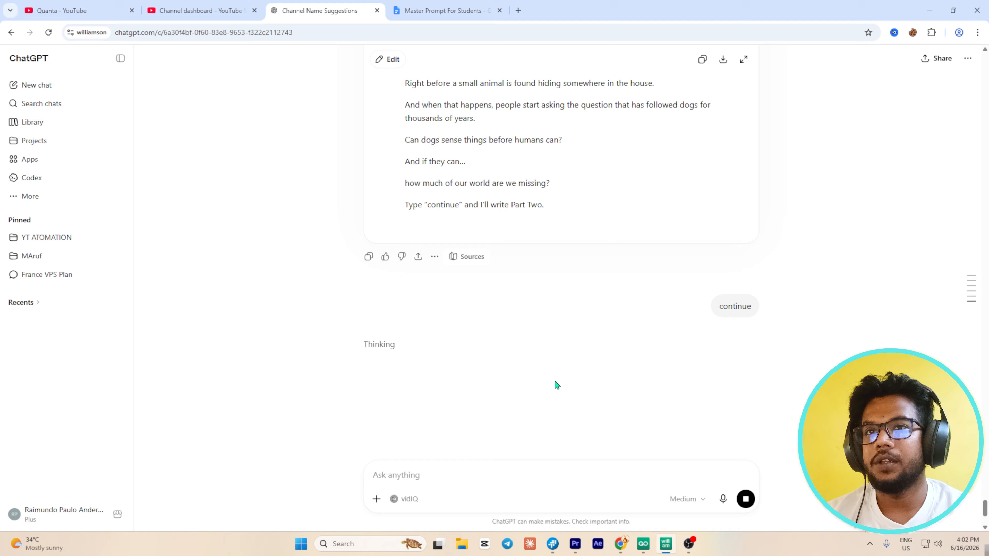
scroll(554, 379, "down", 4)
Copy the Part One script from ChatGPT and paste it into a new blank Google Docs document.
scroll(553, 390, "up", 12)
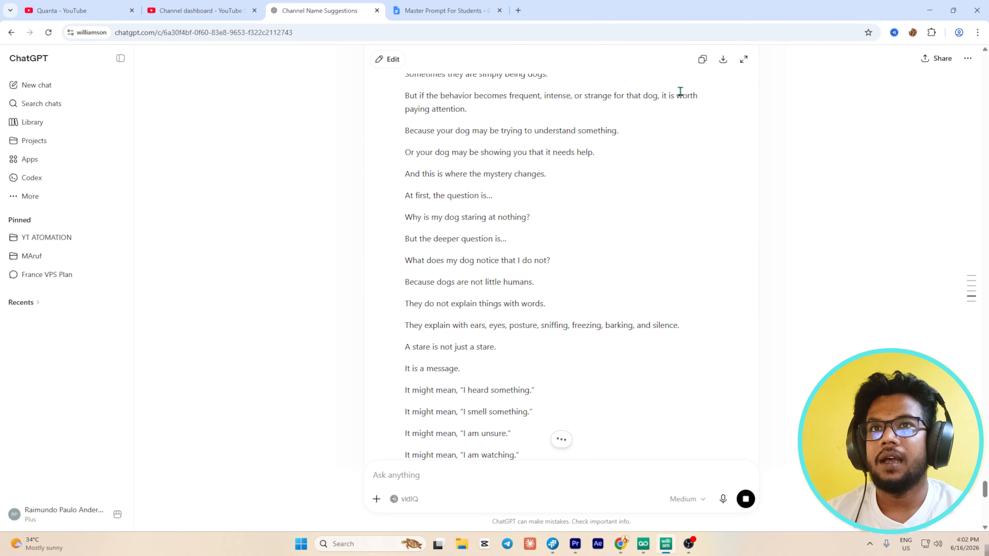
left_click(703, 60)
left_click(518, 11)
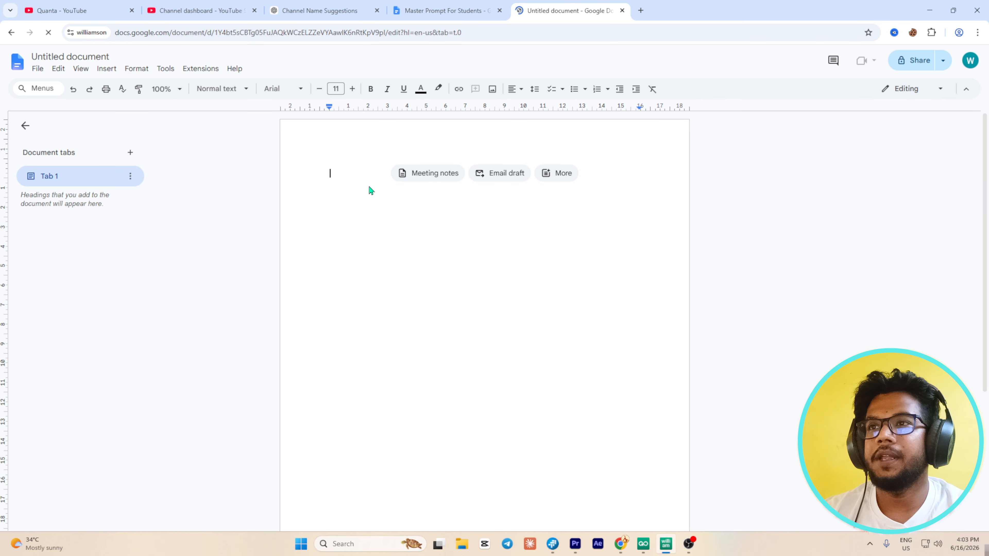
key("ctrl+v")
Delete the closing line 'Type "continue" and I'll write Part Two.' from the pasted script.
scroll(474, 370, "down", 4)
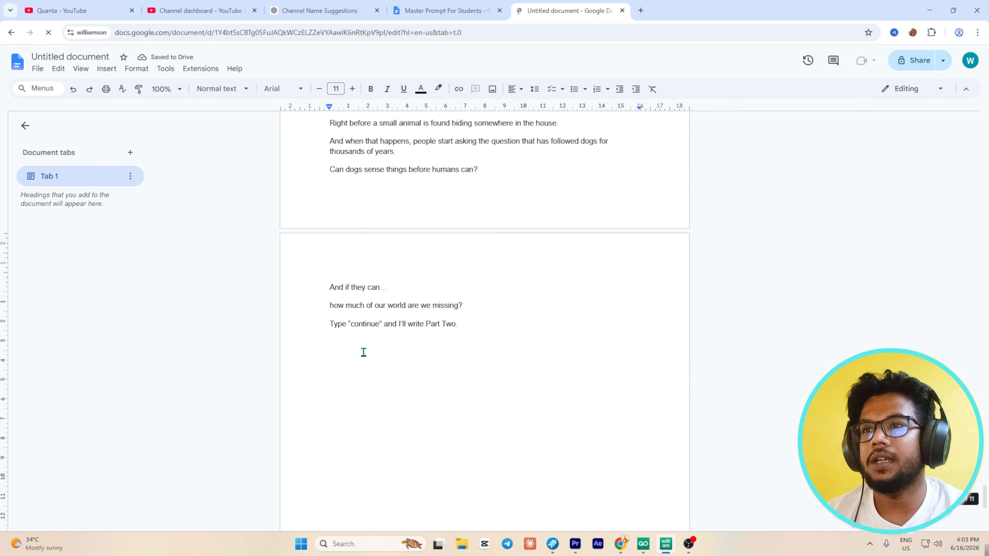
triple_click(364, 325)
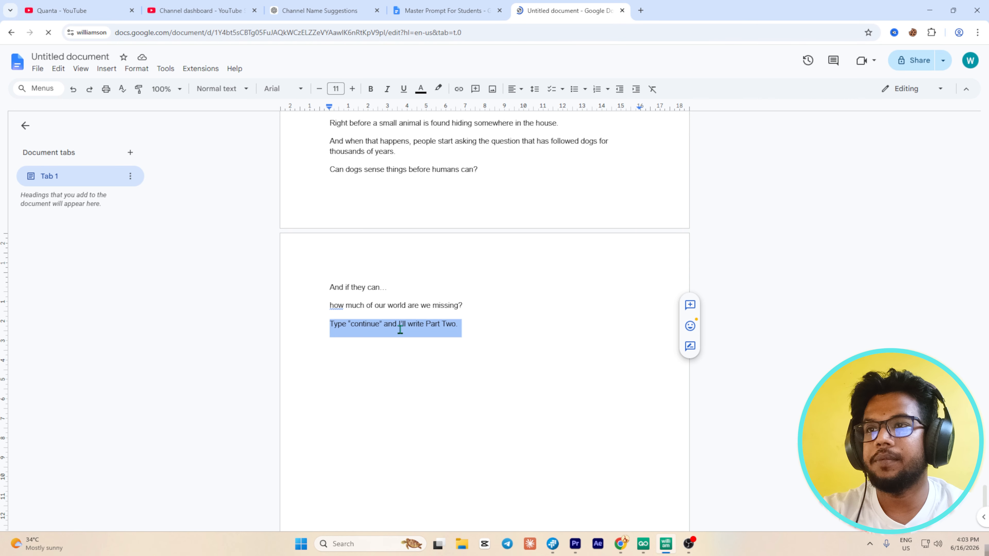
key("BackSpace")
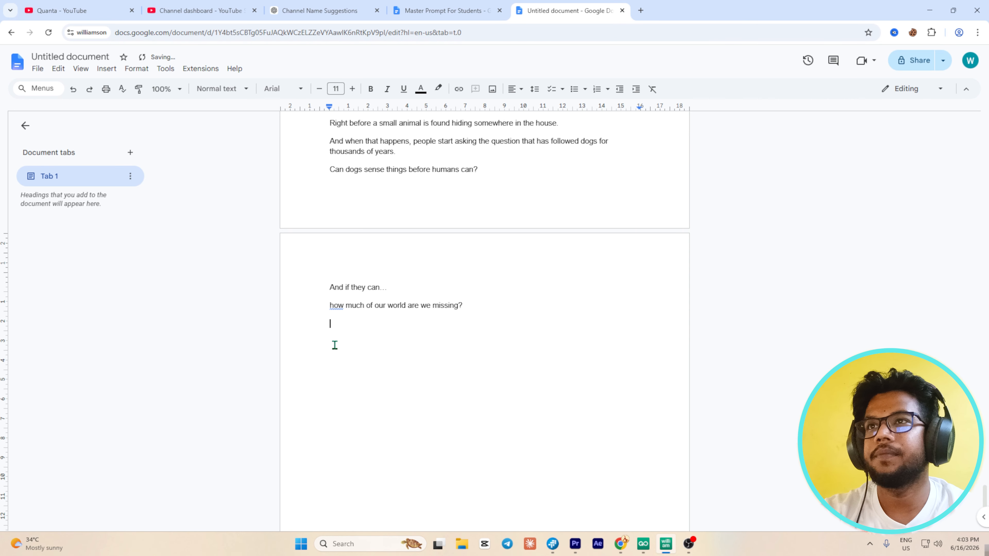
Copy the Part Two script from ChatGPT and paste it after Part One in the untitled Google Docs document.
left_click(320, 12)
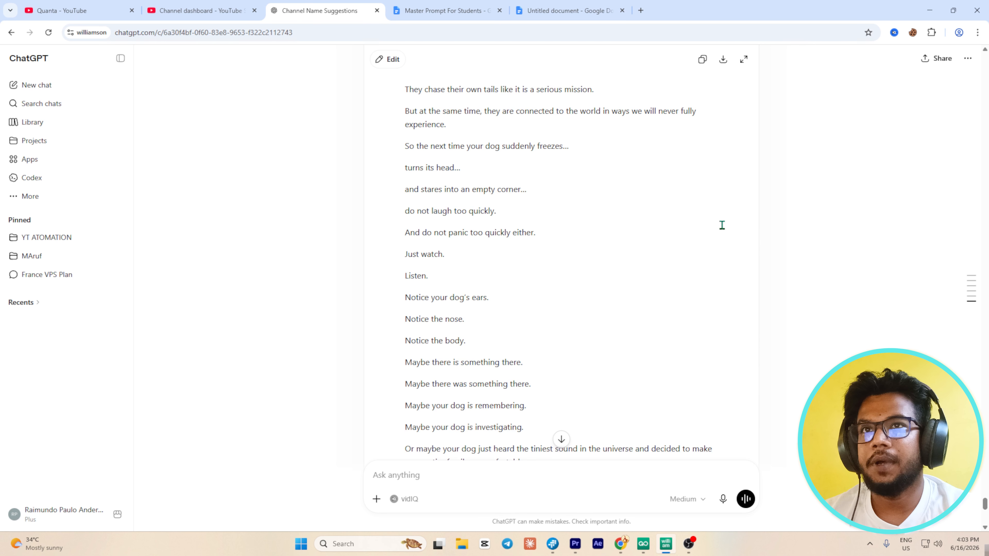
left_click(702, 60)
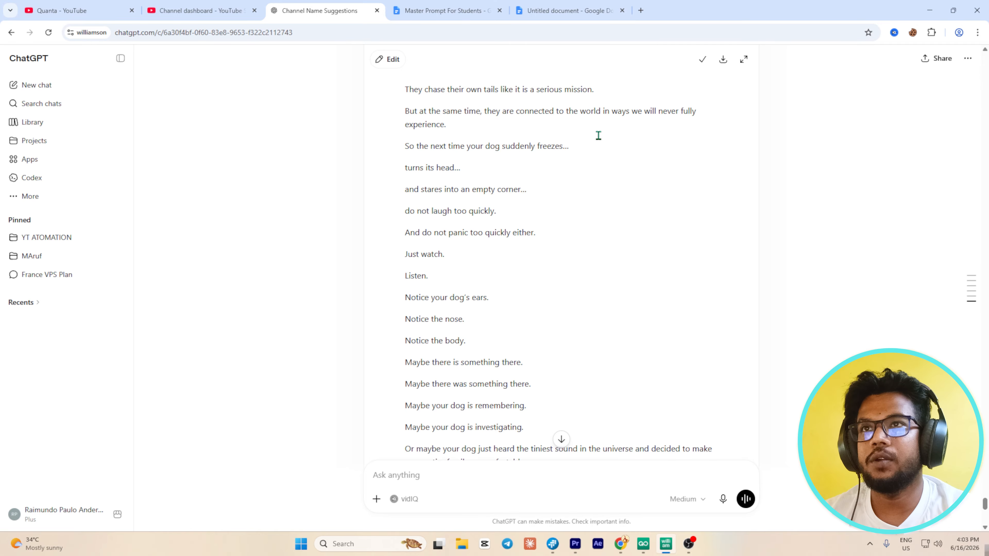
left_click(547, 11)
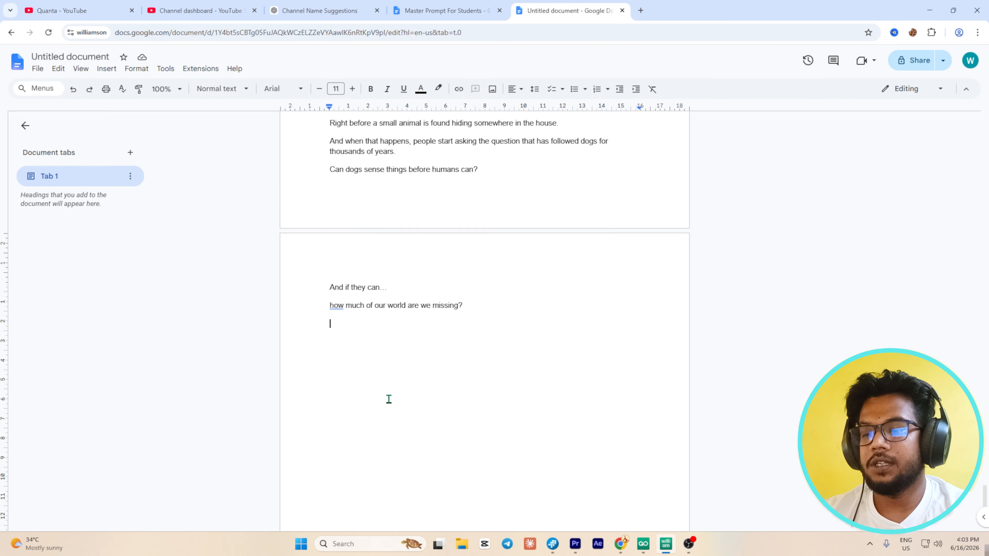
key("ctrl+v")
Examine the Quanta channel's videos on YouTube and compare them with the assembled script document.
key("ctrl+1")
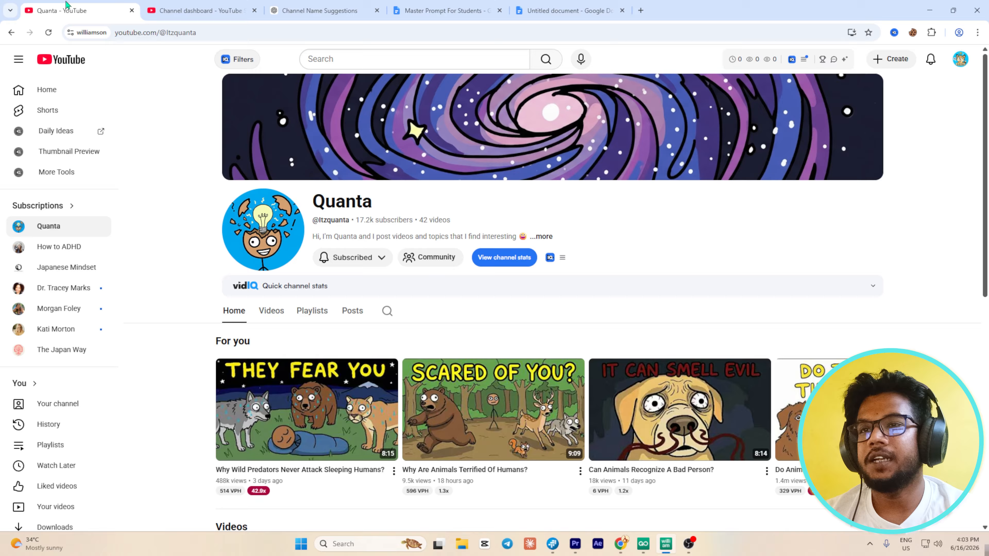
scroll(394, 391, "down", 4)
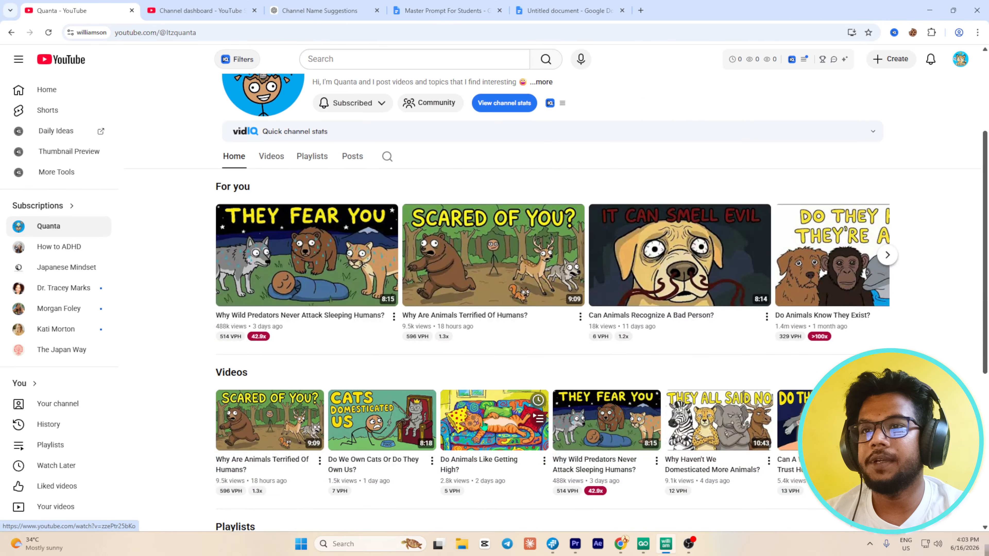
scroll(489, 433, "down", 1)
scroll(490, 434, "down", 1)
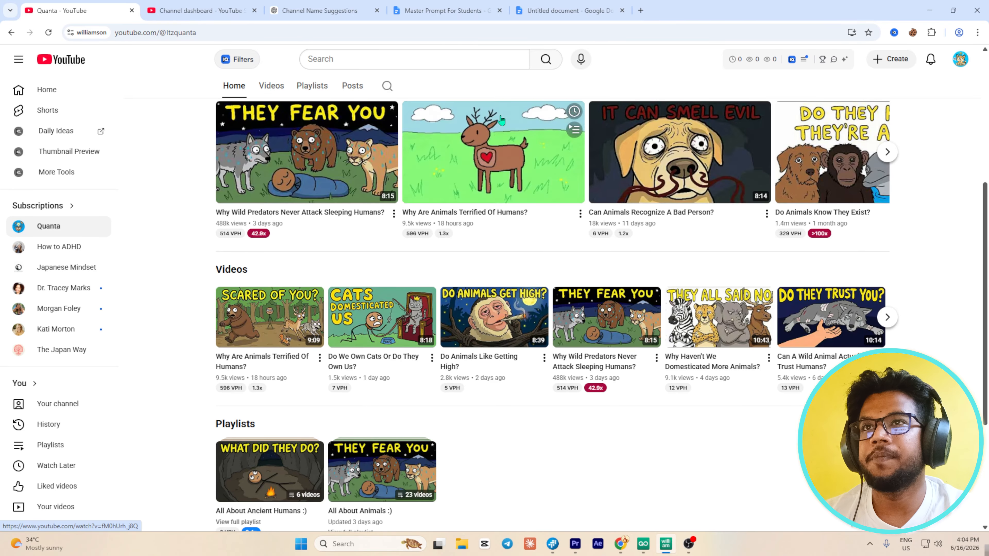
left_click(552, 10)
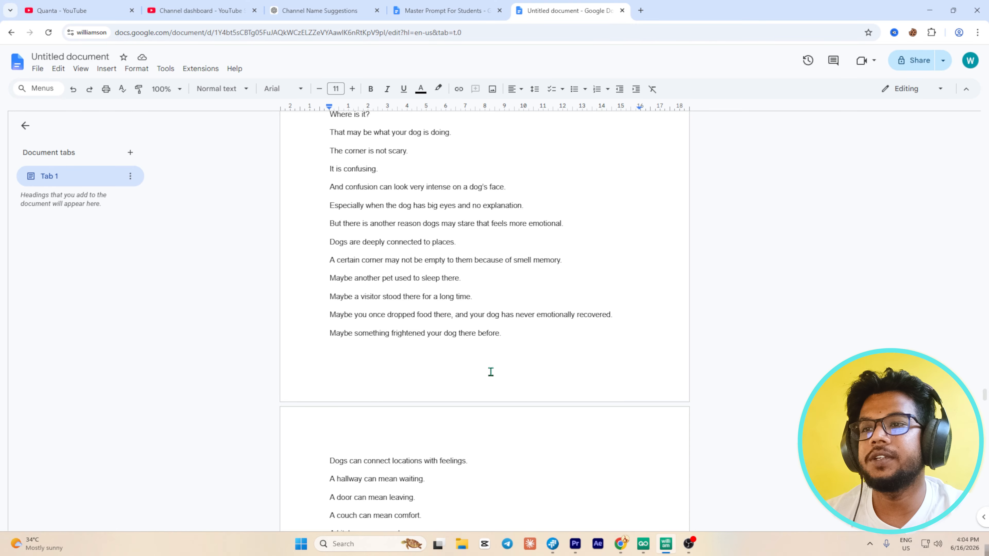
scroll(487, 378, "down", 5)
left_click(90, 8)
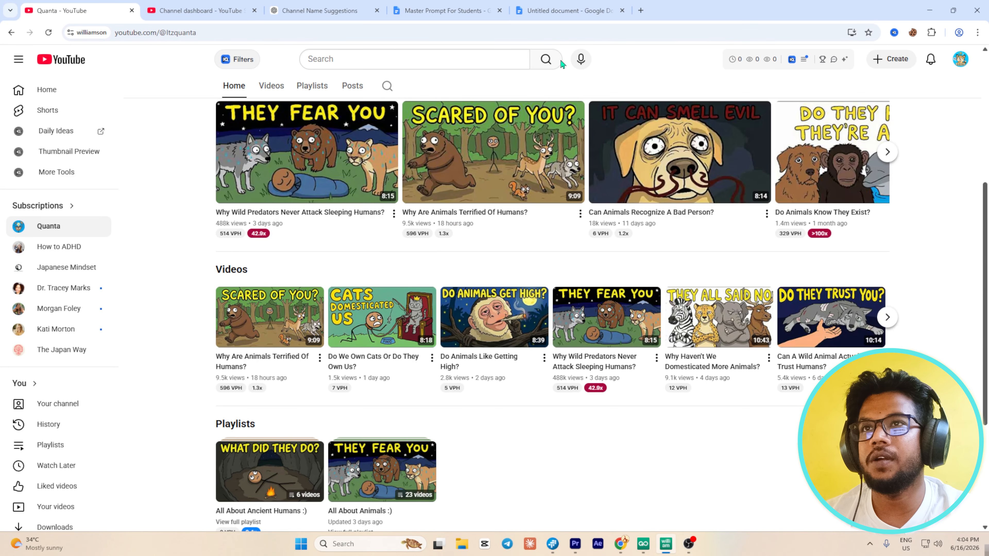
left_click(550, 10)
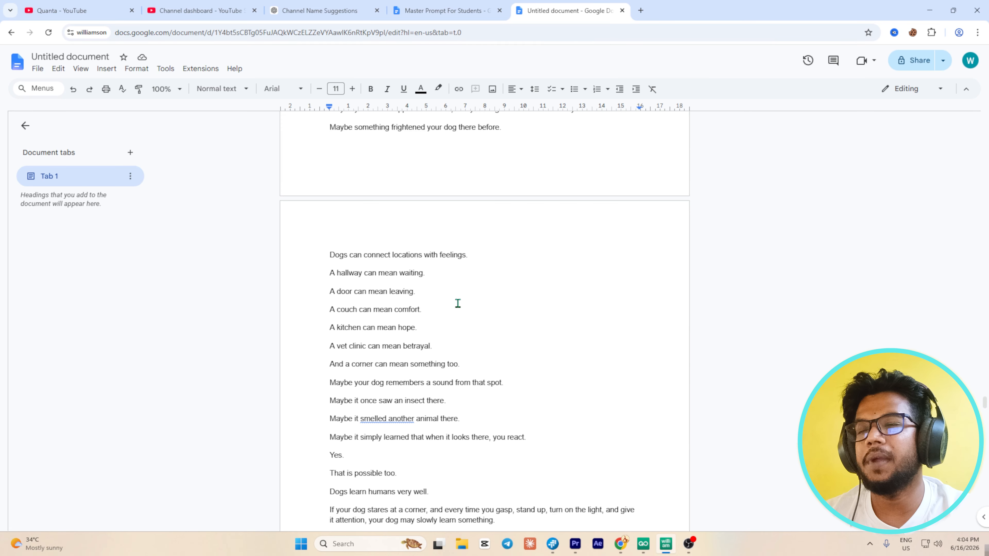
Review the assembled script back toward its beginning, then look over Part Two in the ChatGPT conversation.
scroll(518, 356, "up", 15)
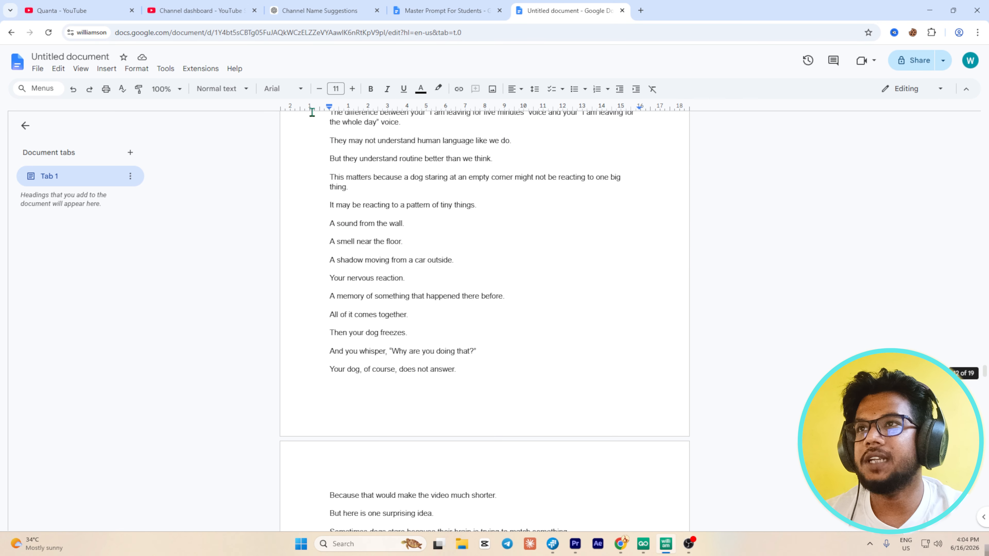
scroll(477, 344, "up", 10)
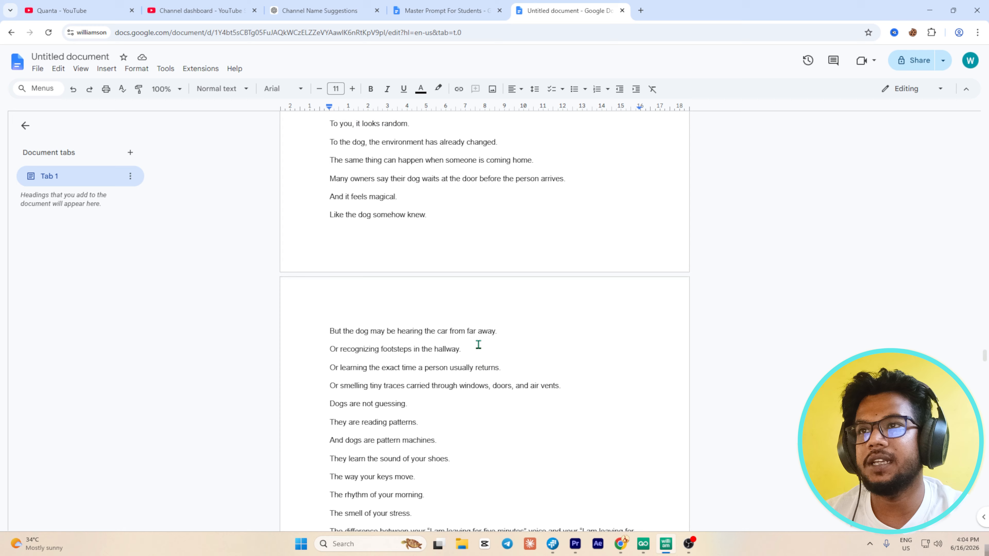
scroll(478, 345, "up", 15)
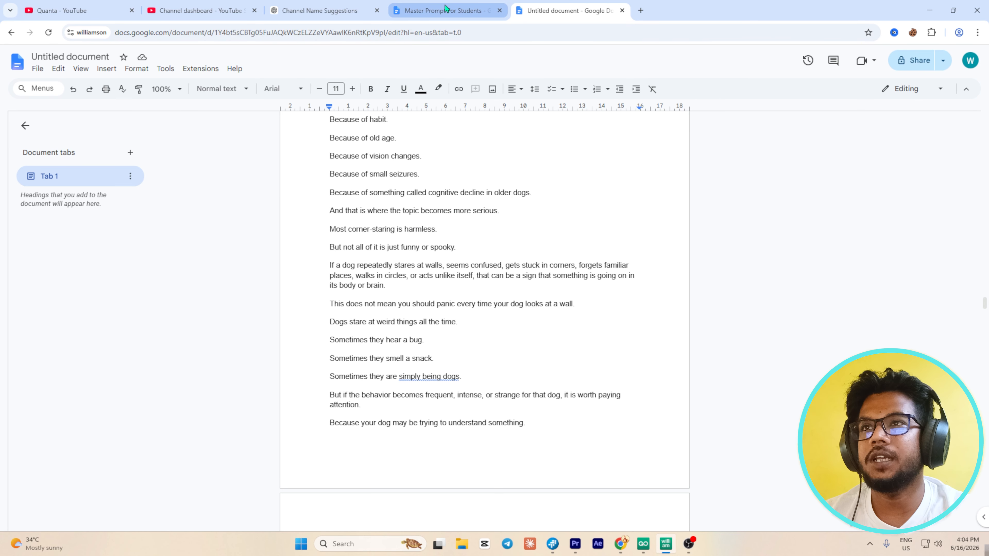
scroll(528, 293, "up", 13)
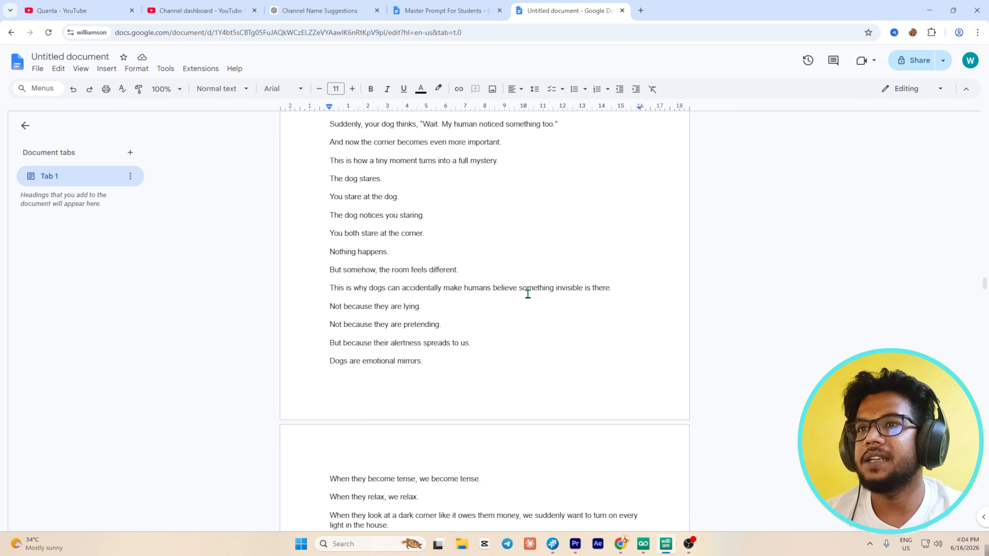
scroll(528, 293, "up", 15)
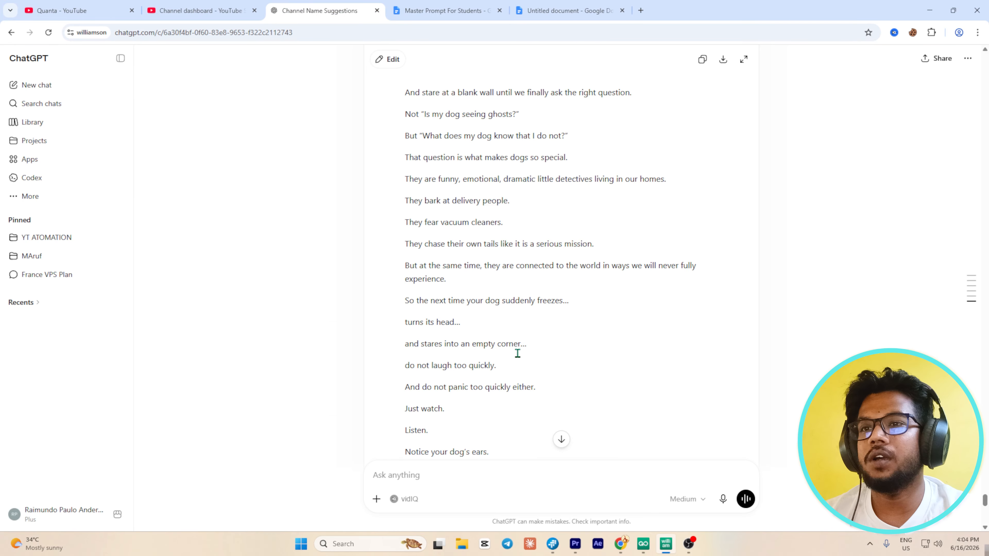
scroll(517, 353, "up", 9)
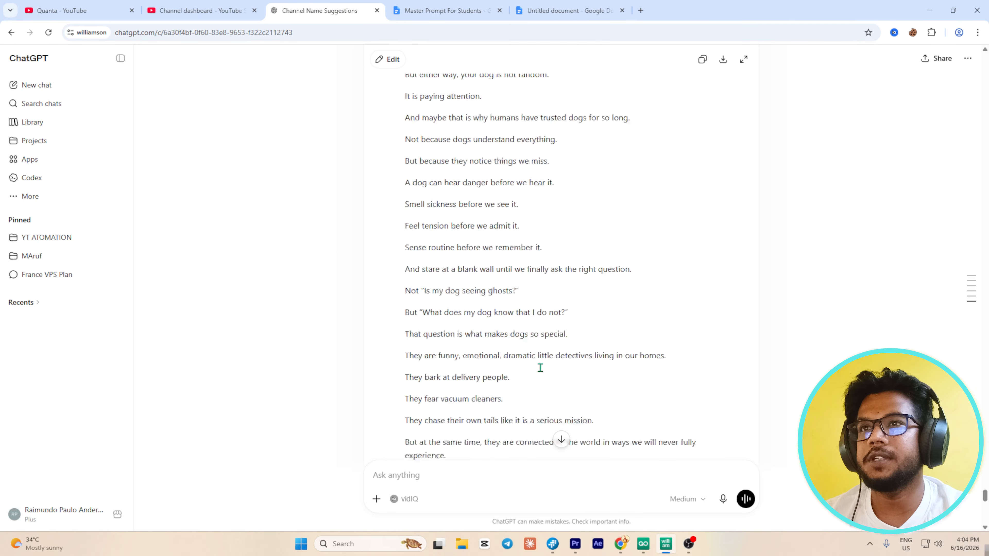
Search Google for "elebenlabs" in a new browser tab and open the ElevenLabs website.
left_click(640, 11)
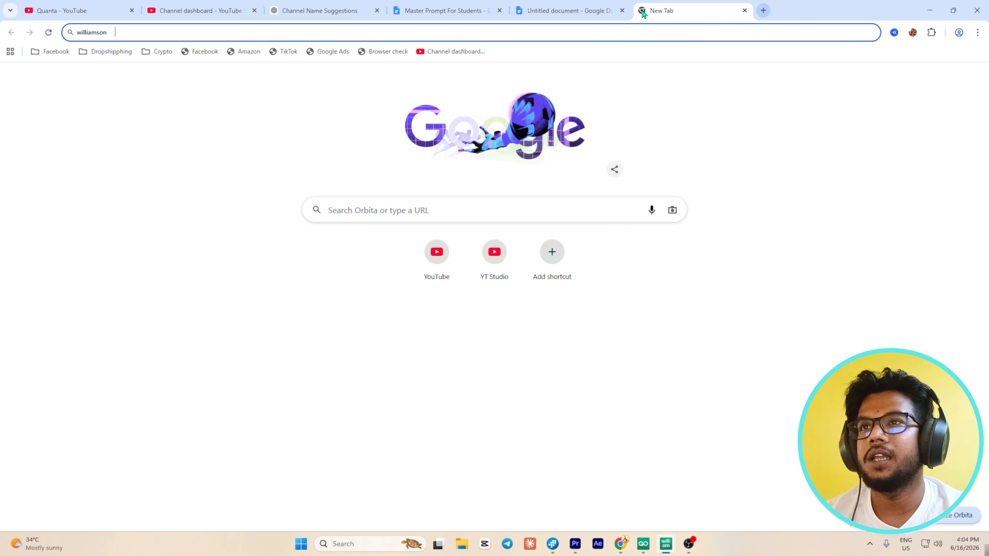
left_click(570, 28)
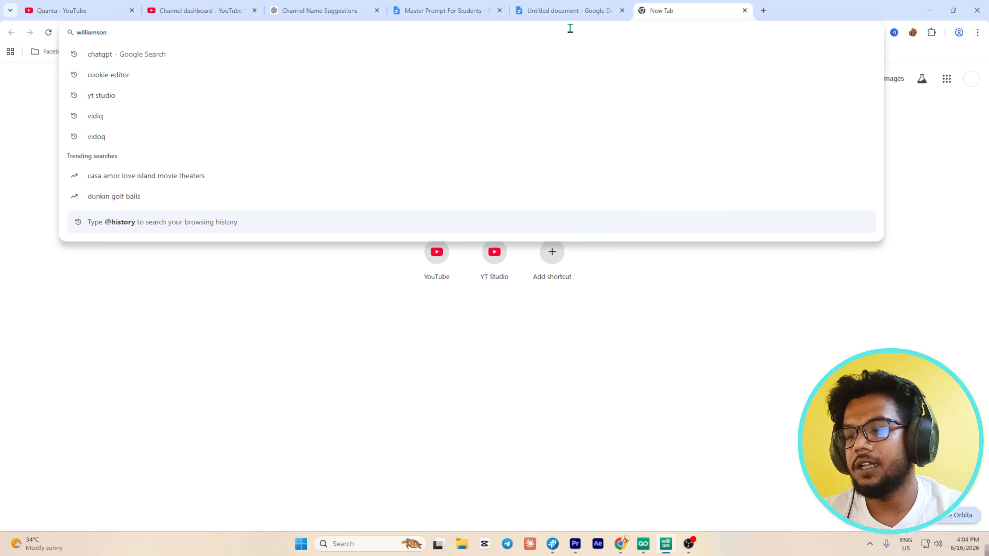
type("elebenlabs")
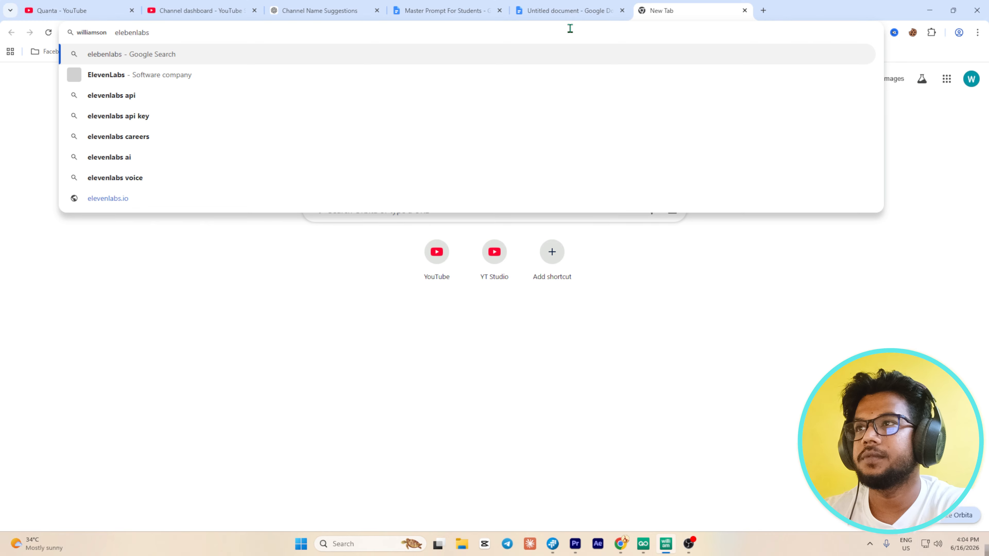
key("Return")
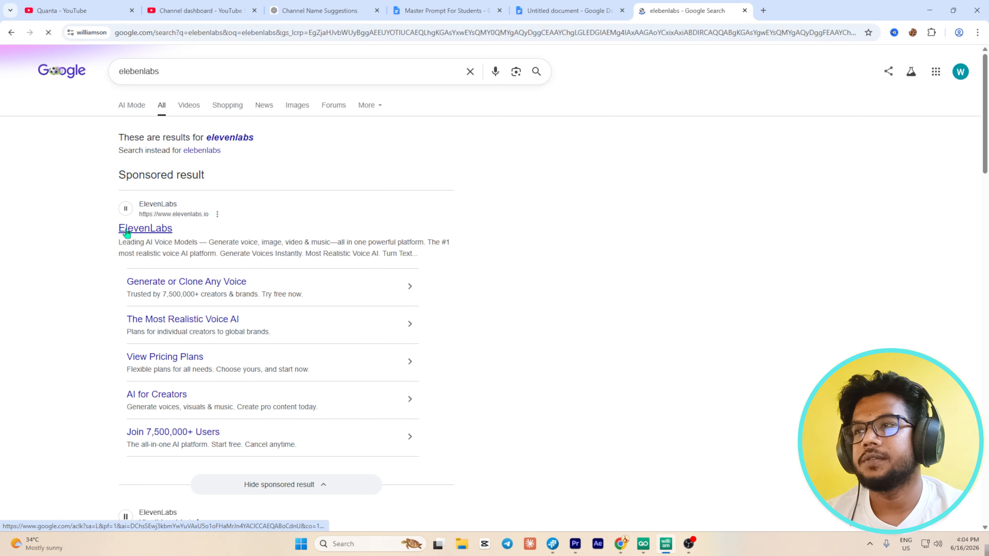
left_click(131, 214)
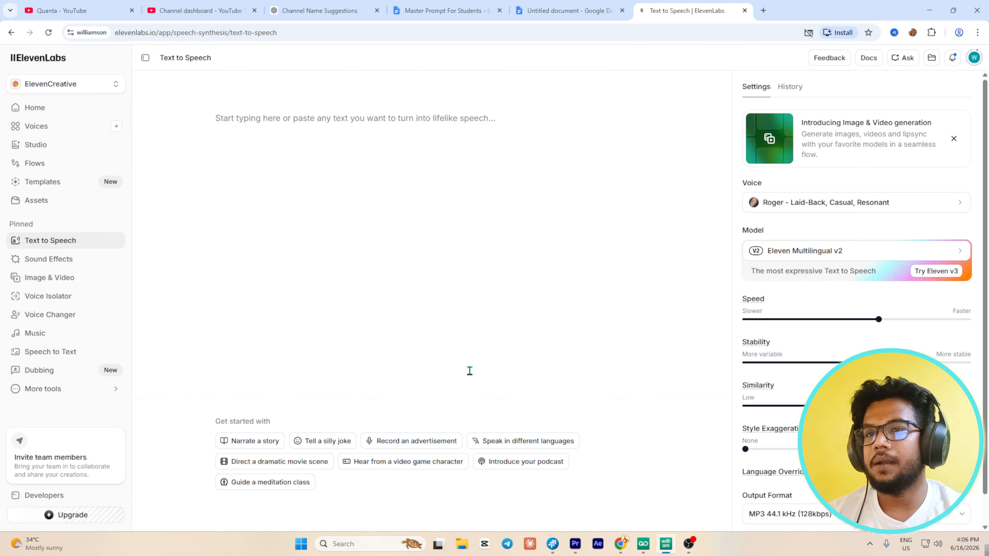
Check the total and remaining credits on the ElevenLabs account, then close the account details.
left_click(974, 57)
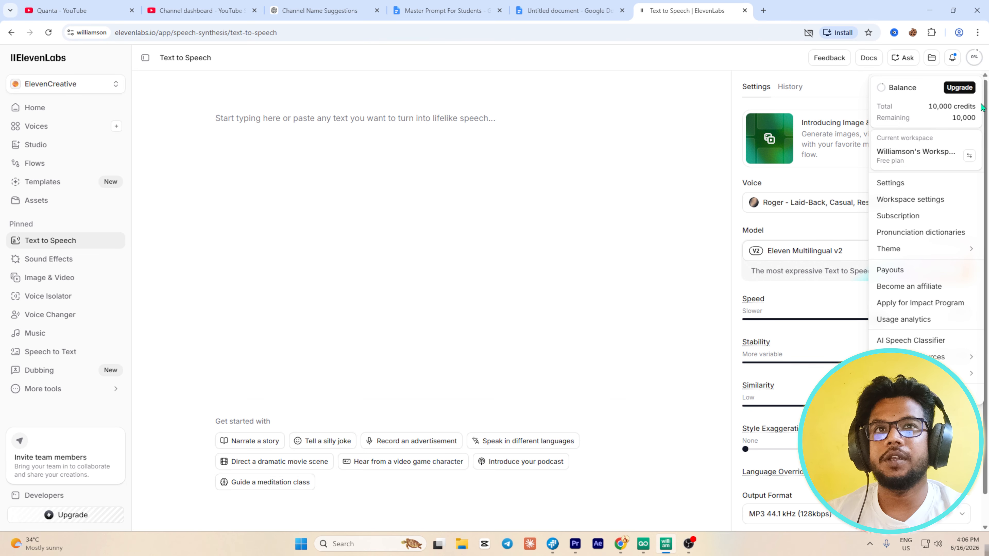
left_click(979, 62)
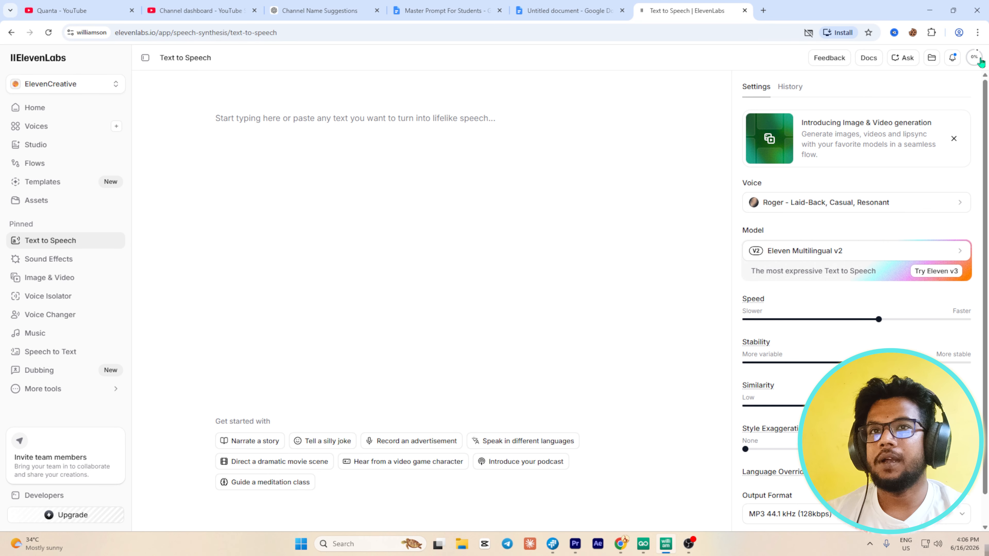
left_click(974, 57)
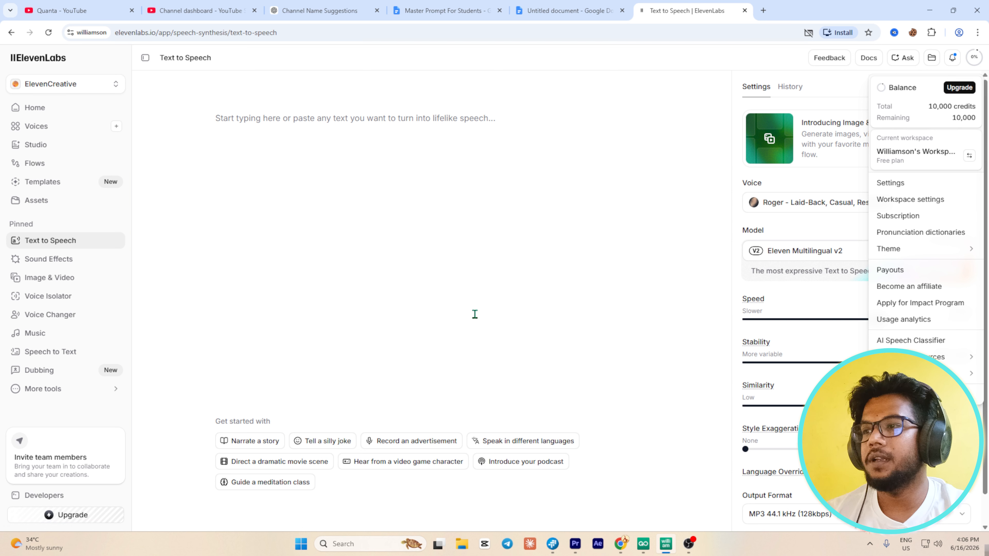
left_click(268, 124)
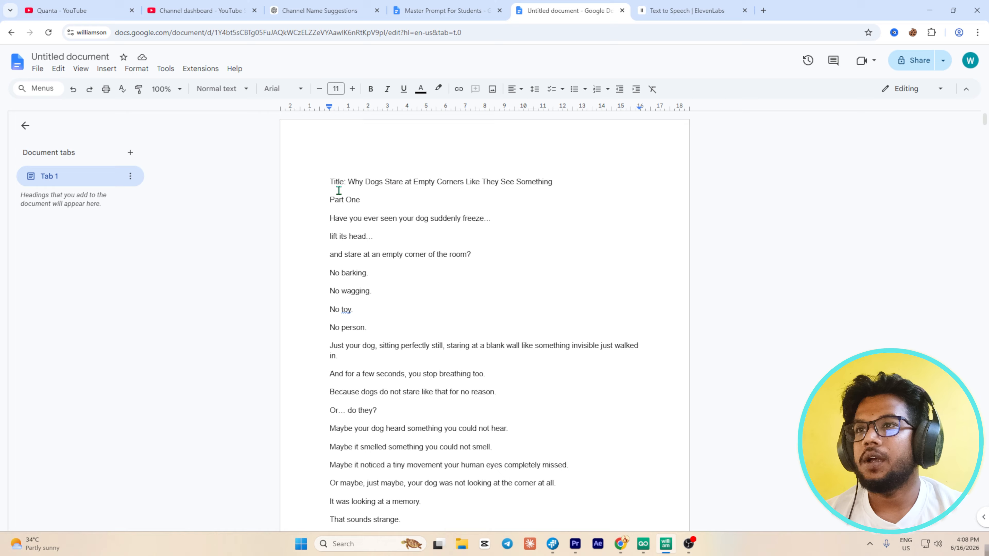
Delete the "Part One" line beneath the title in the script document.
scroll(370, 260, "down", 1)
triple_click(342, 150)
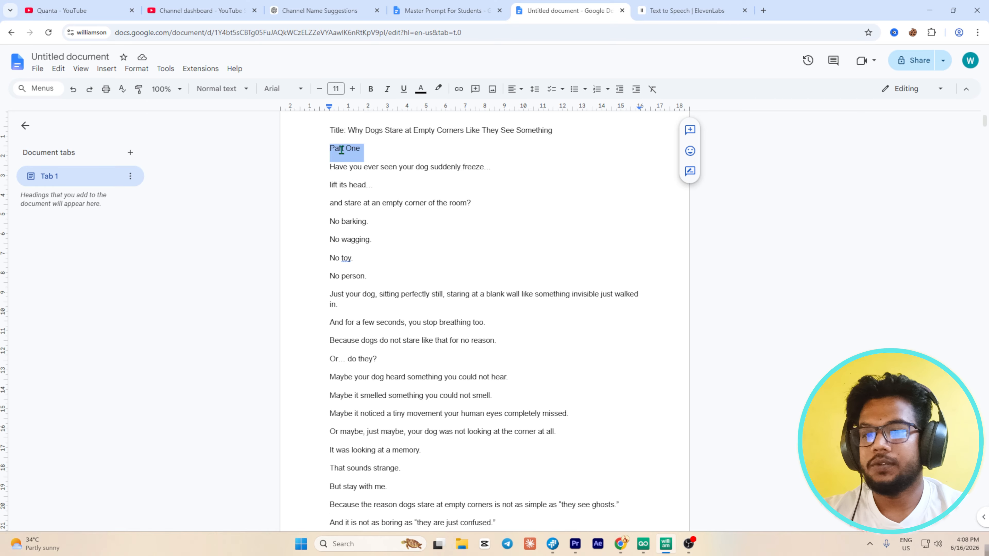
key("BackSpace")
Copy the script's opening from "Have you ever seen your dog suddenly freeze…" through "Picture this." into the ElevenLabs Text to Speech editor.
left_click_drag(320, 149, 559, 195)
scroll(488, 302, "up", 9)
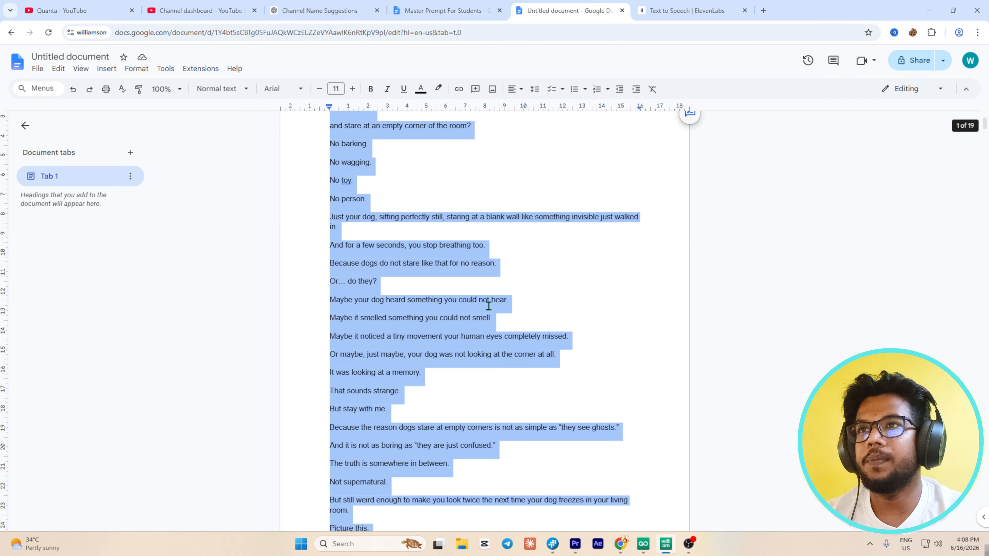
left_click(682, 10)
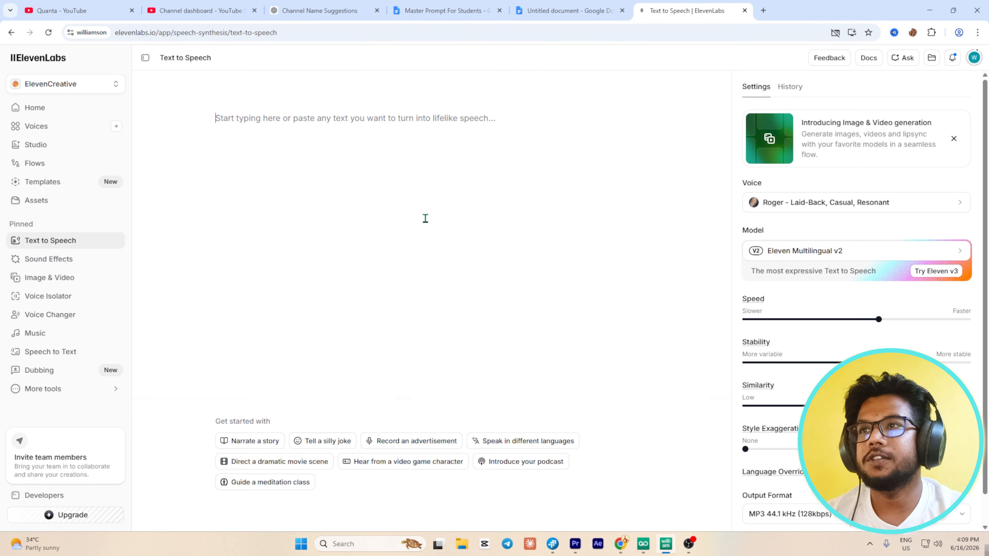
left_click(342, 122)
type("Have you ever seen your dog suddenly freeze... lift its head... and stare at an empty corner of the room? No barking. No wagging. No toy. No person. Just your dog, sitting perfectly still, staring at a blank wall like something invisible just walked in. And for a few seconds, you stop breathing too. Because dogs do not stare like that for no reason. Or... do they? Maybe your dog heard something you could not hear. Maybe it smelled something you could not smell. Maybe it noticed a tiny movement your human eyes completely missed. Or maybe, just maybe, your dog was not looking at the corner at all. It was looking at a memory. That sounds strange. But stay with me. Because the reason dogs stare at empty corners is not as simple as \"they see ghosts.\" And it is not as boring as \"they are just confused.\" The truth is somewhere in between. Not supernatural. But still weird enough to make you look twice the next time your dog freezes in your living room. Picture this.")
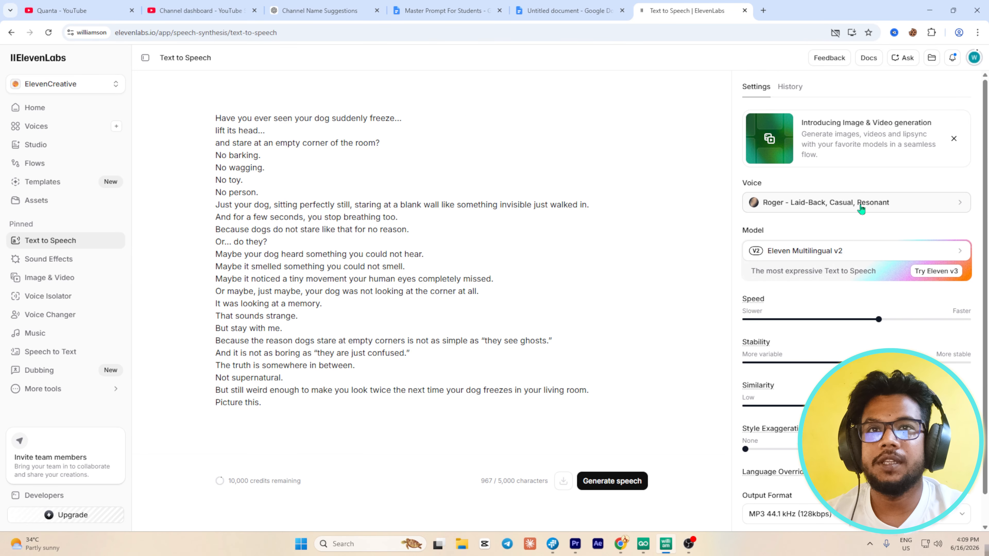
Preview the "Max - Elearning and Documentary" voice and select it for the speech.
left_click(912, 201)
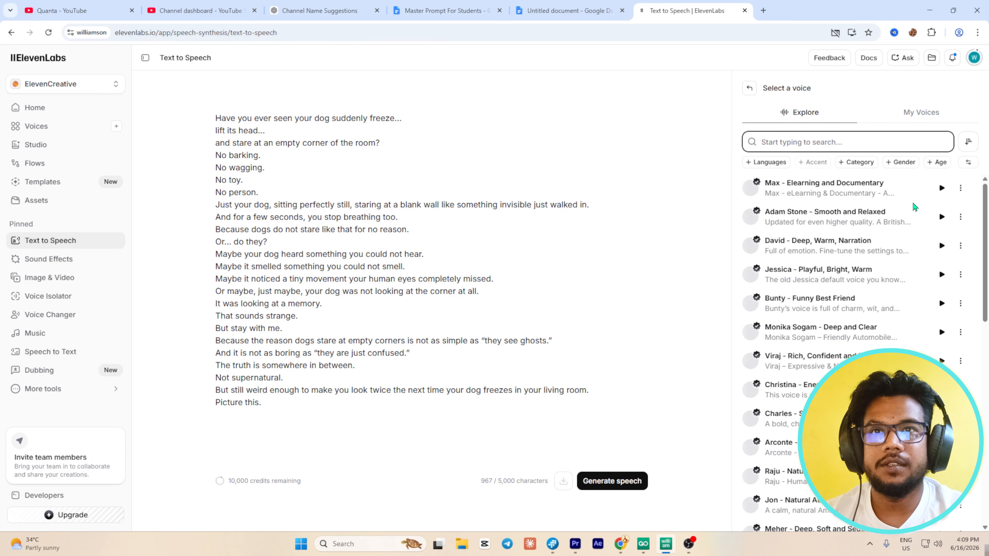
left_click(941, 190)
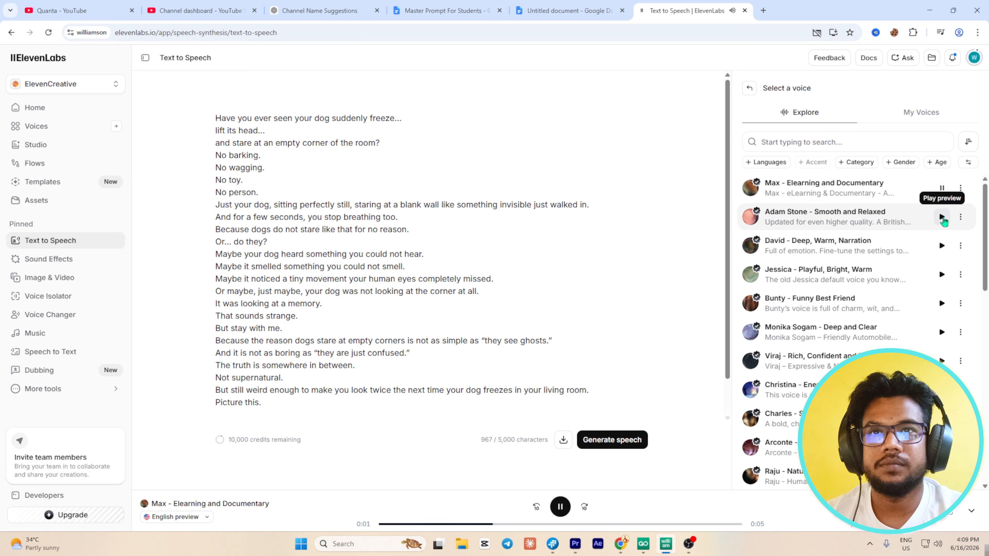
left_click(830, 197)
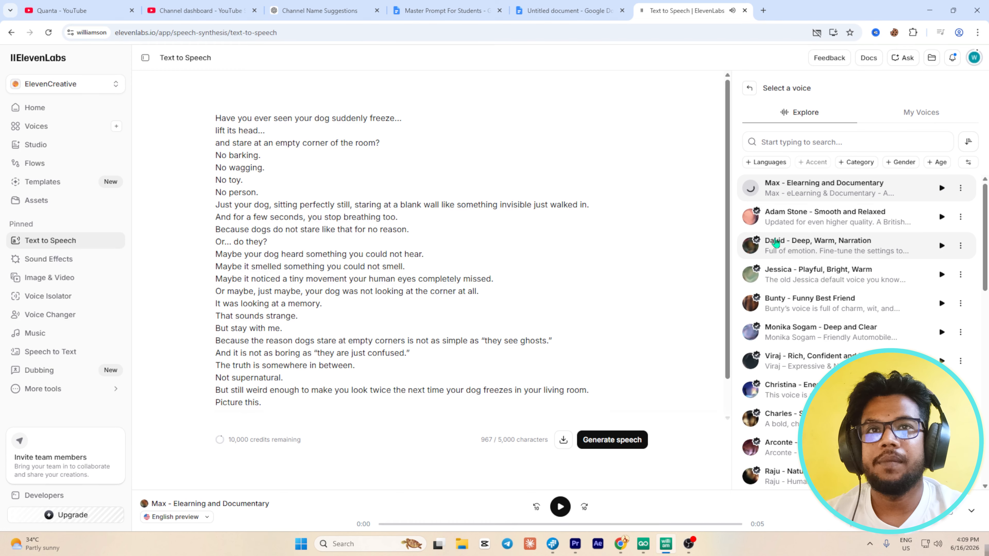
left_click(811, 197)
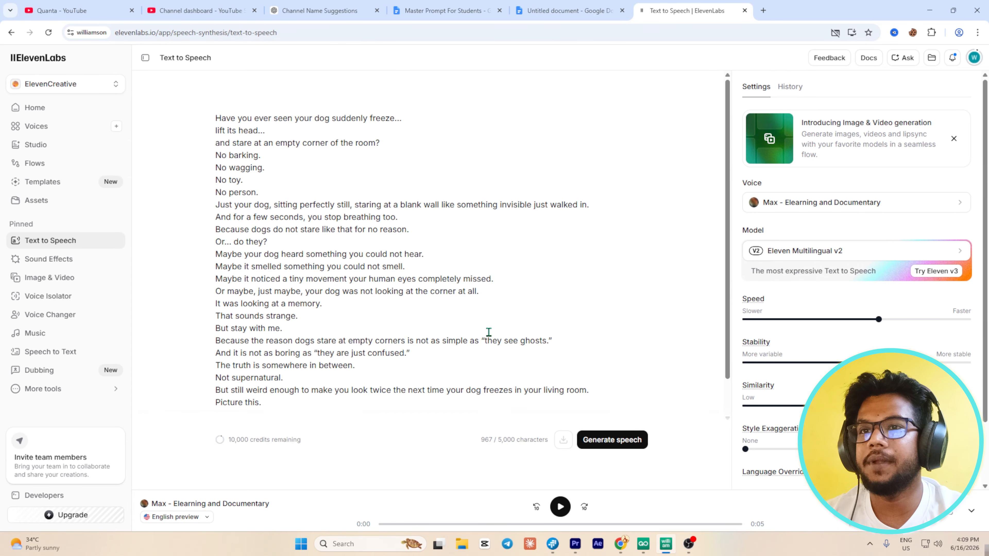
Generate the speech from the pasted script passage and download the audio.
scroll(495, 350, "down", 1)
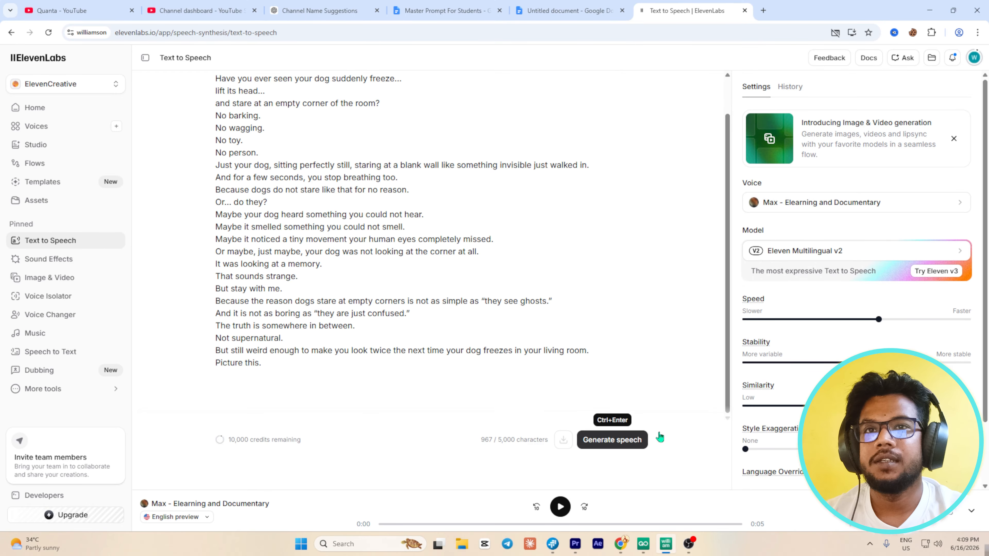
left_click(612, 439)
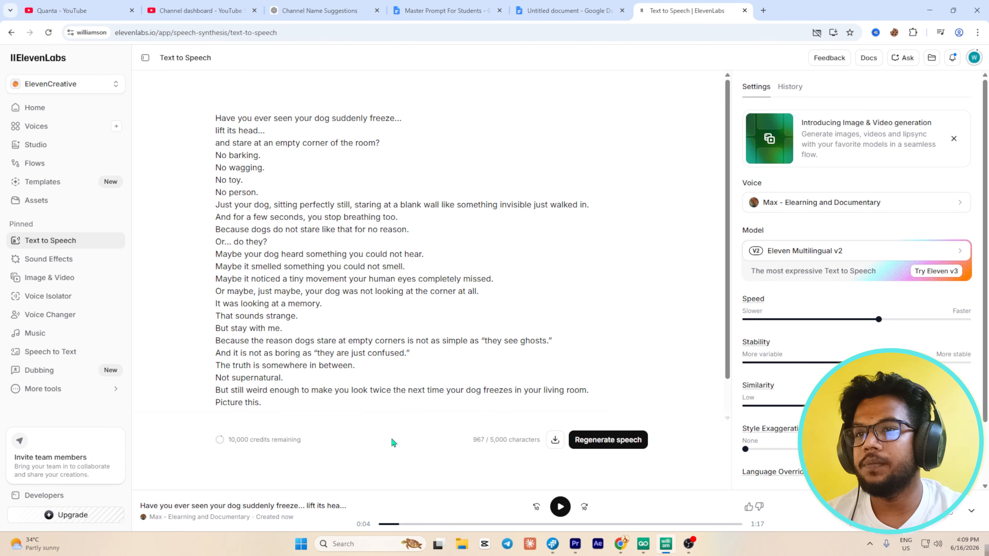
left_click(555, 446)
Copy the whole Image generator prompt from the Master Prompt For Students document and send it in the ChatGPT conversation.
left_click(550, 11)
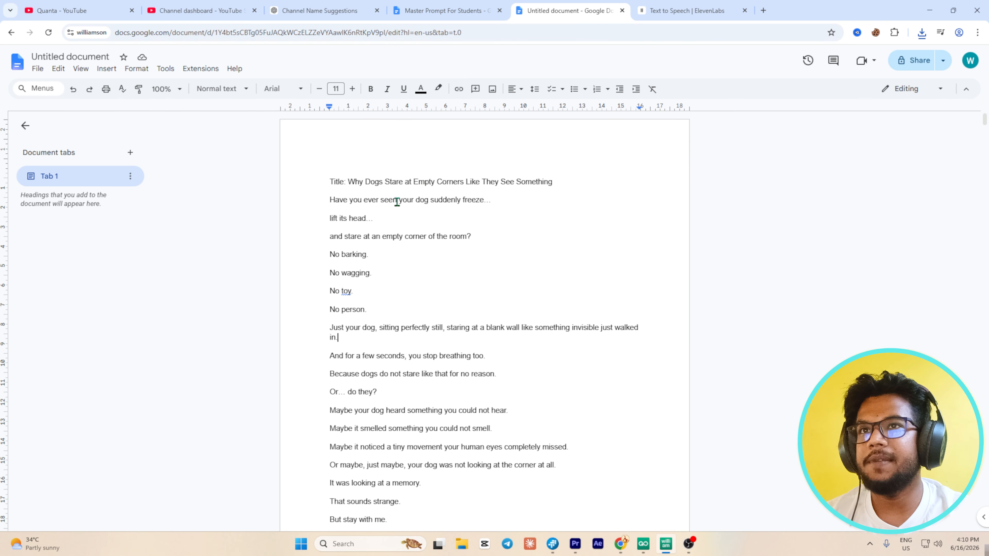
left_click(426, 5)
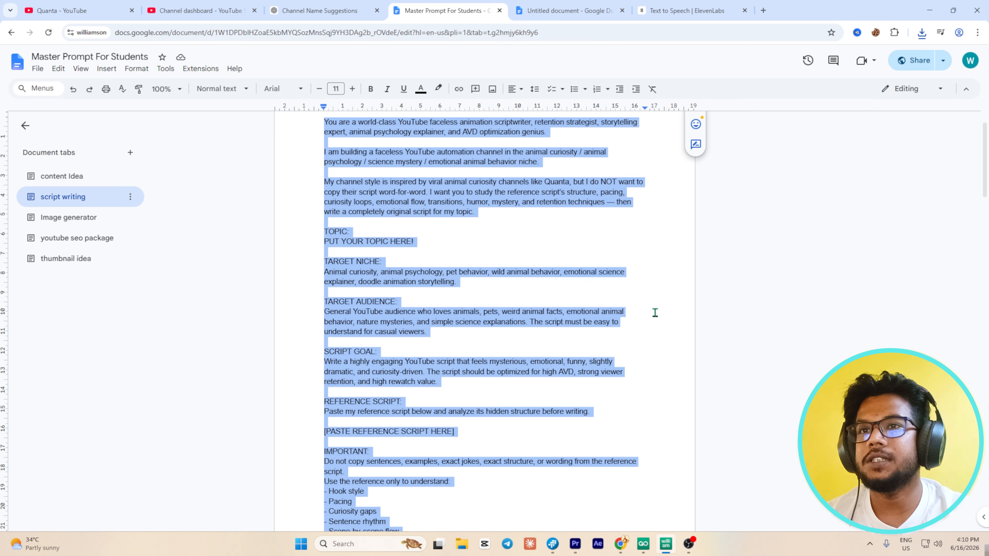
left_click(72, 223)
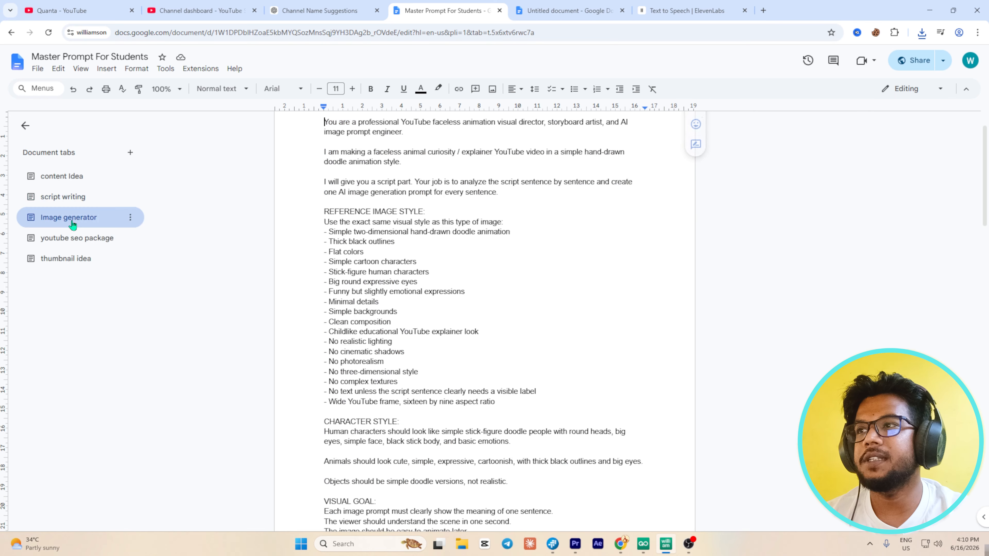
left_click(523, 354)
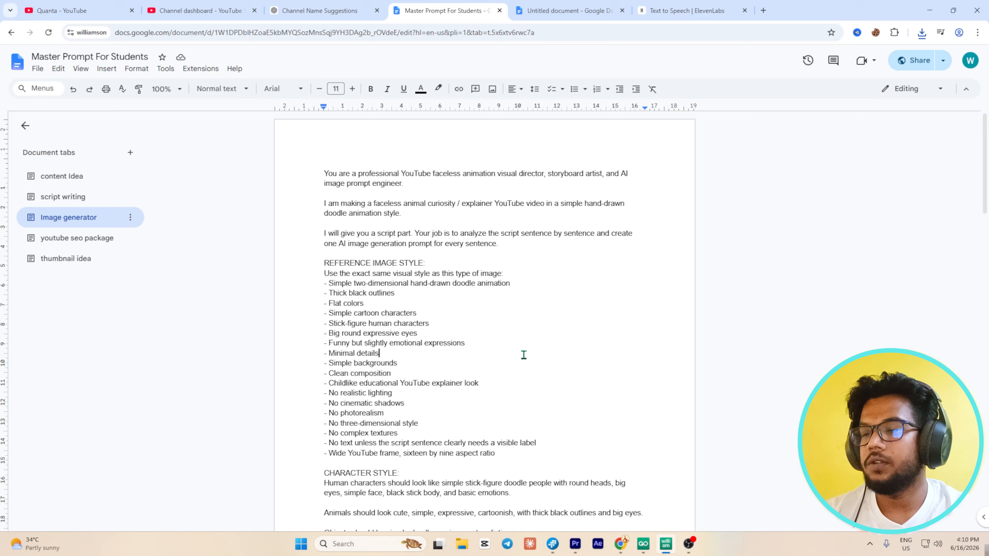
key("ctrl+a")
left_click(325, 8)
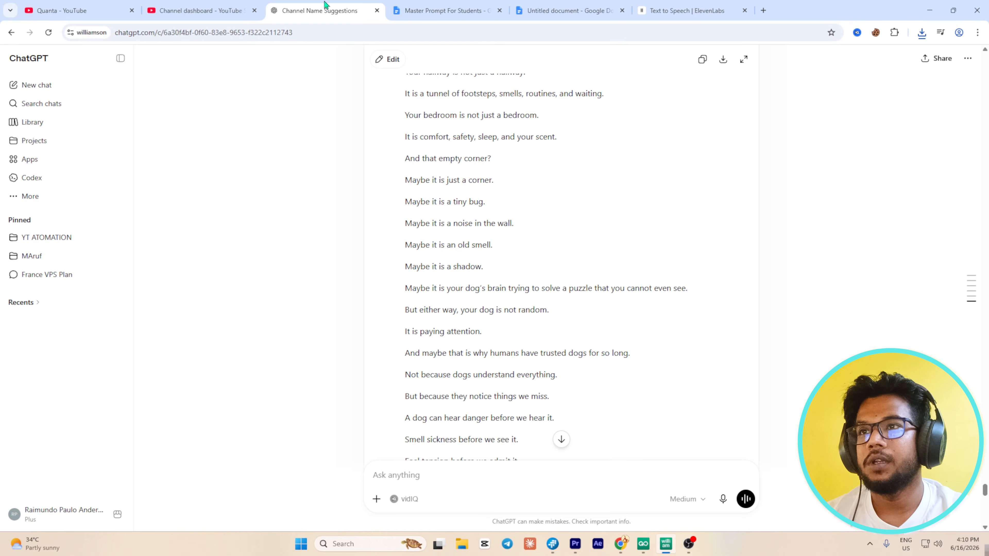
scroll(561, 444, "down", 10)
left_click(561, 440)
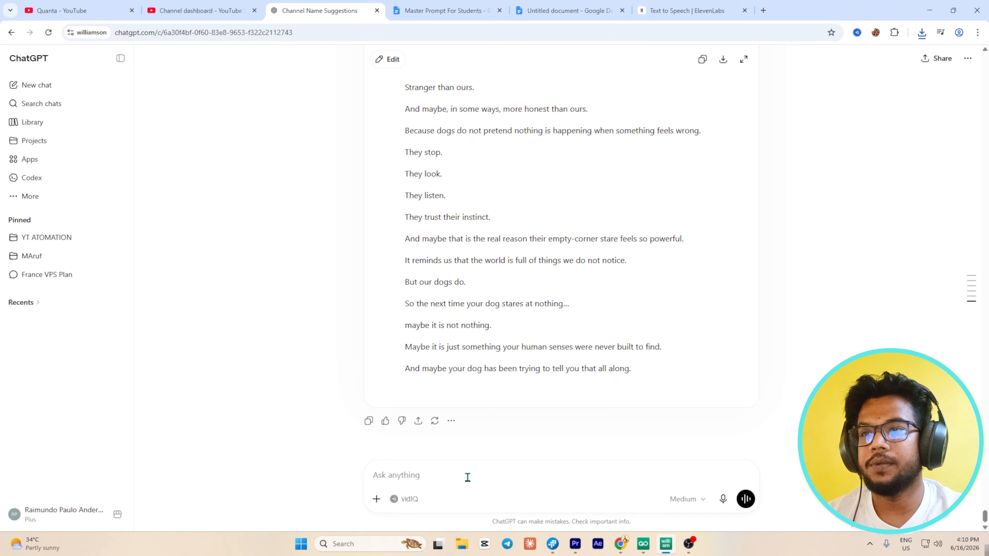
key("ctrl+v")
key("Return")
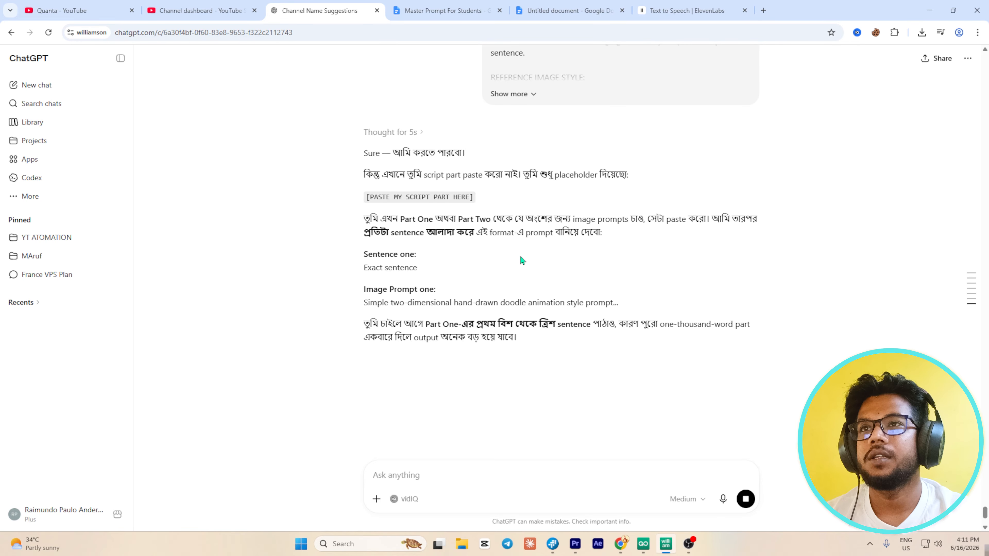
Copy the full script from the untitled document and send it to ChatGPT together with the Image generator prompt.
scroll(516, 255, "up", 5)
scroll(506, 265, "down", 7)
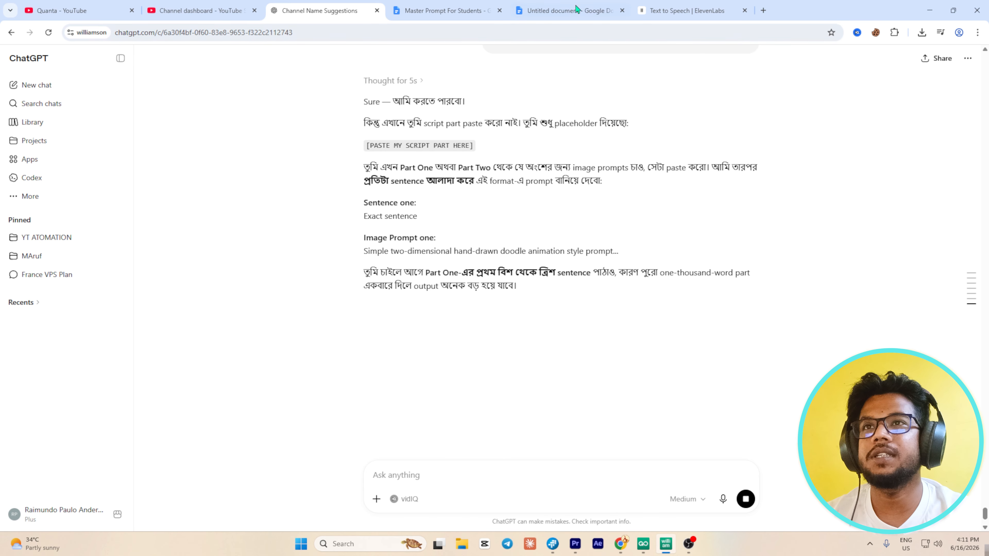
left_click(577, 8)
key("ctrl+a")
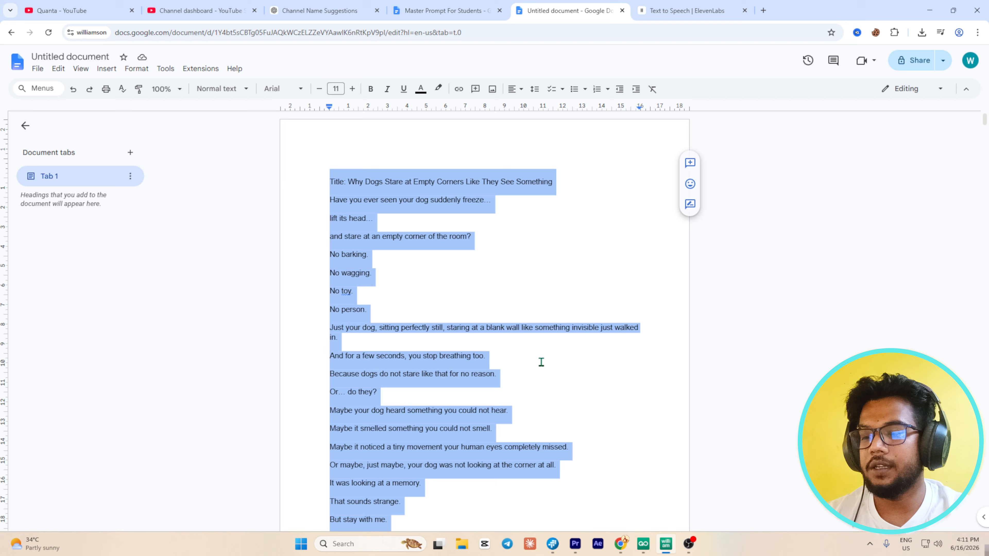
left_click(335, 4)
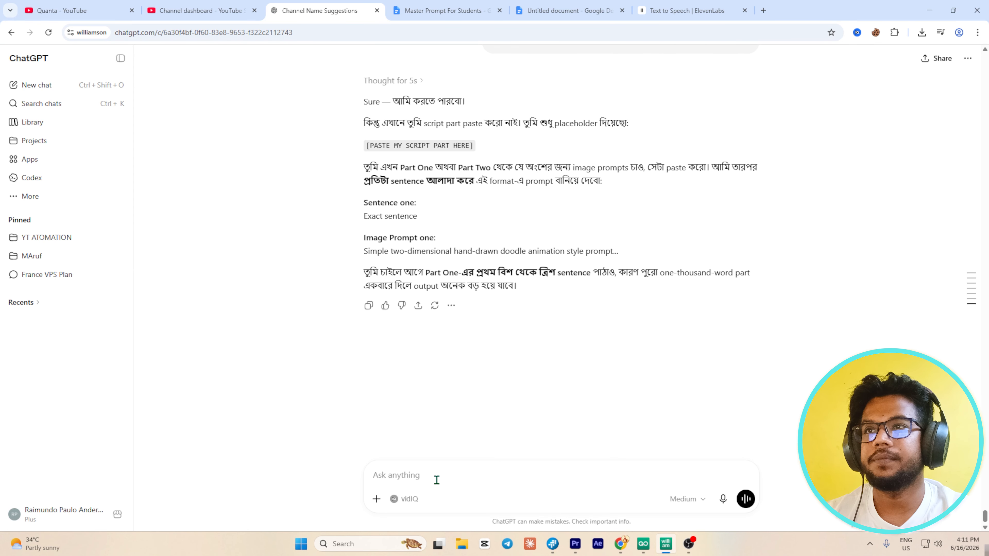
key("ctrl+v")
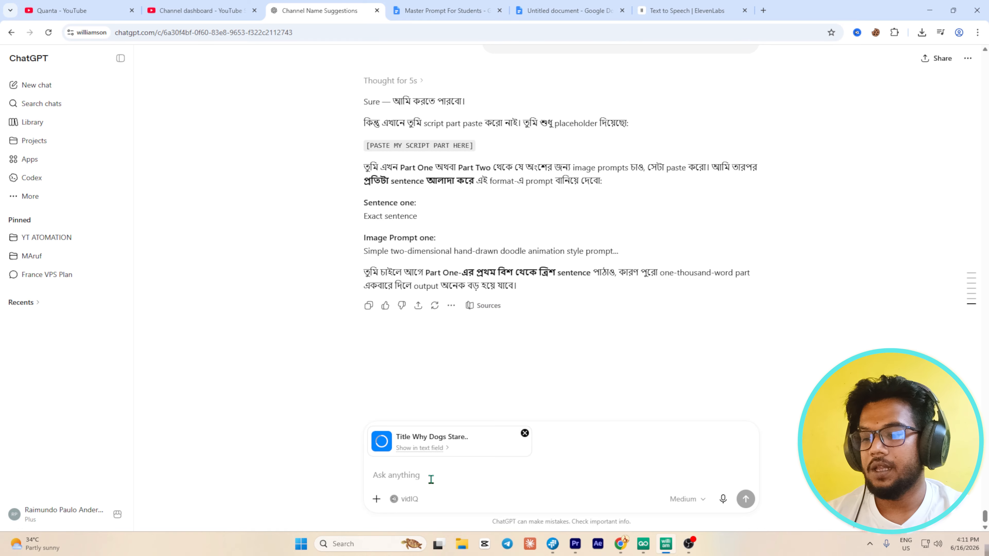
key("super+v")
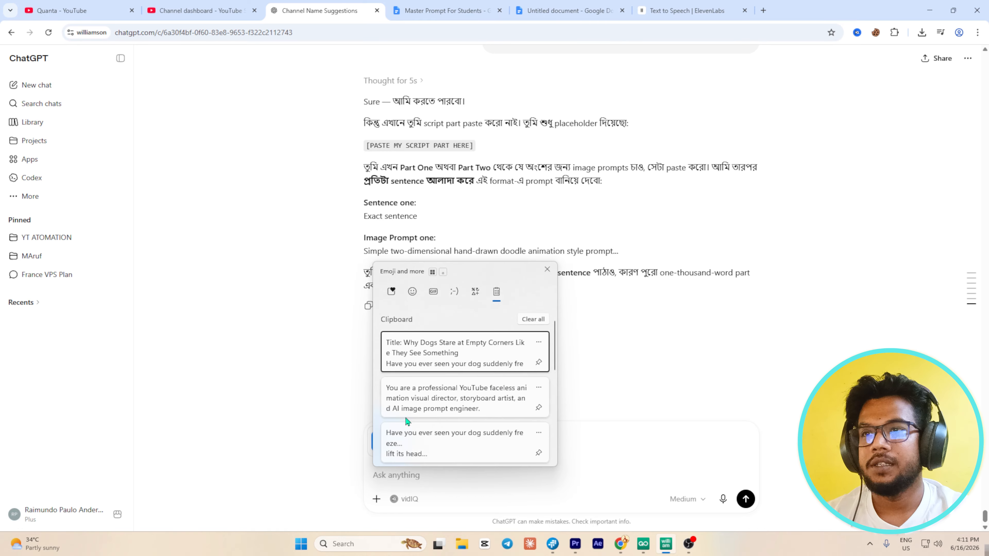
left_click(447, 401)
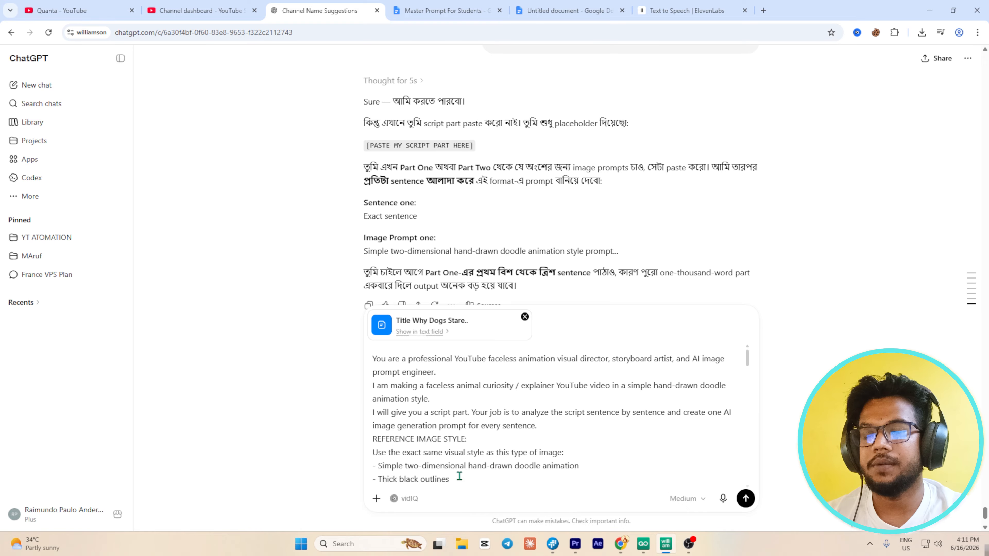
left_click(750, 501)
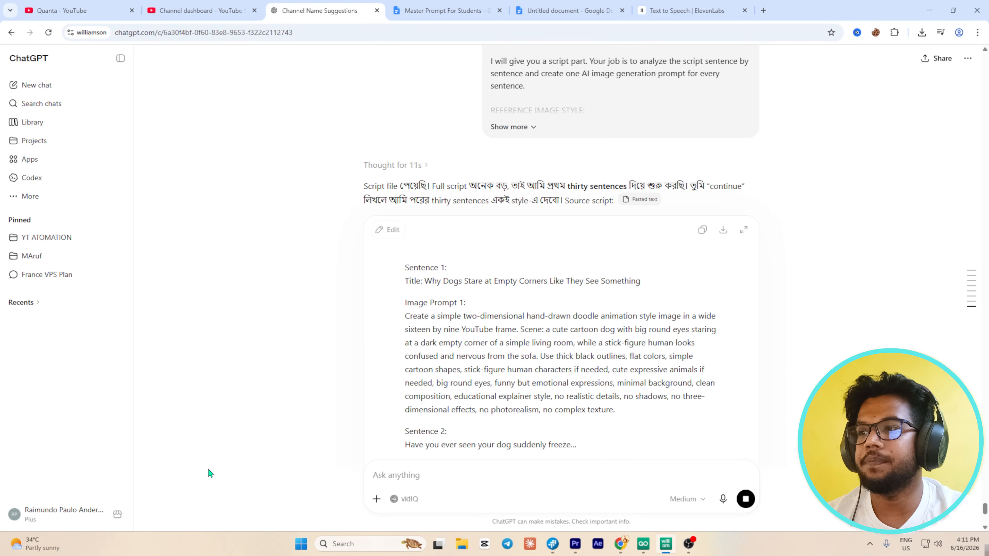
Examine the sentence-by-sentence image prompts in ChatGPT's reply, then return to Image Prompts 1 and 2.
scroll(466, 438, "down", 4)
scroll(482, 425, "up", 4)
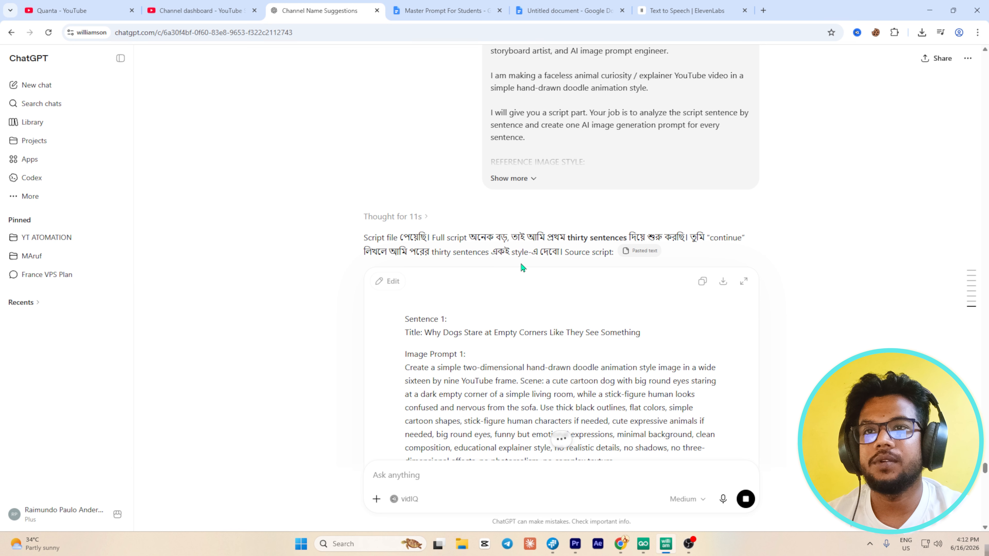
scroll(520, 262, "down", 8)
scroll(575, 357, "down", 18)
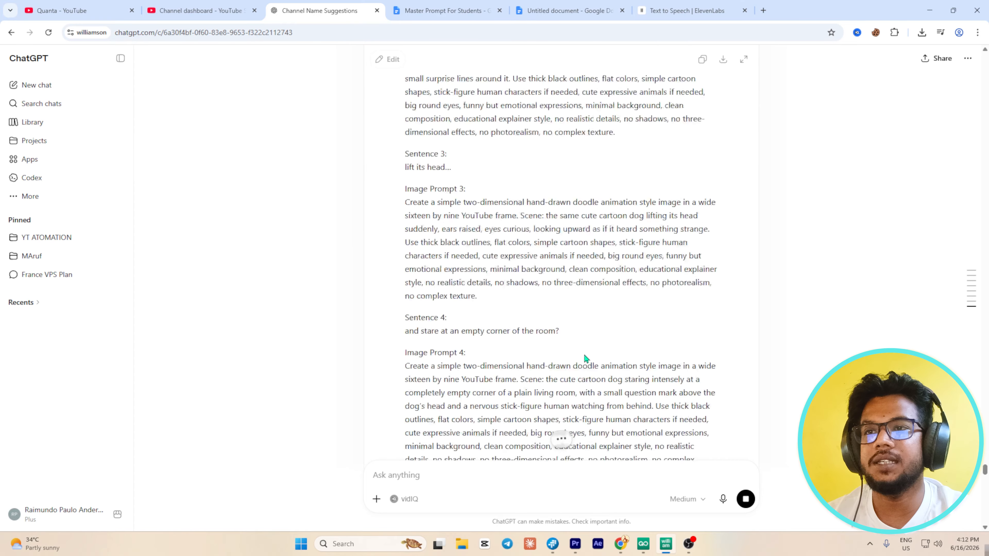
scroll(581, 358, "down", 18)
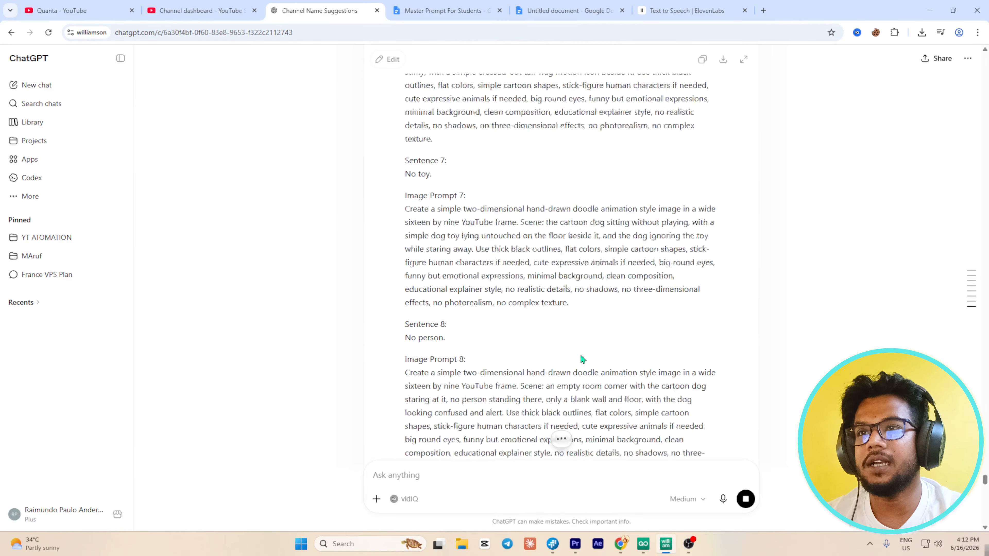
scroll(581, 358, "down", 13)
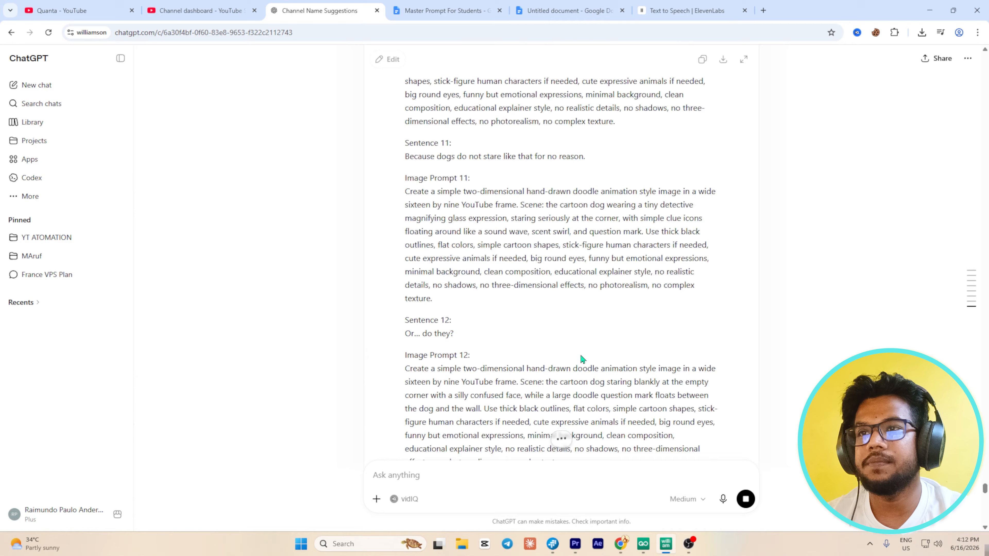
scroll(581, 358, "down", 18)
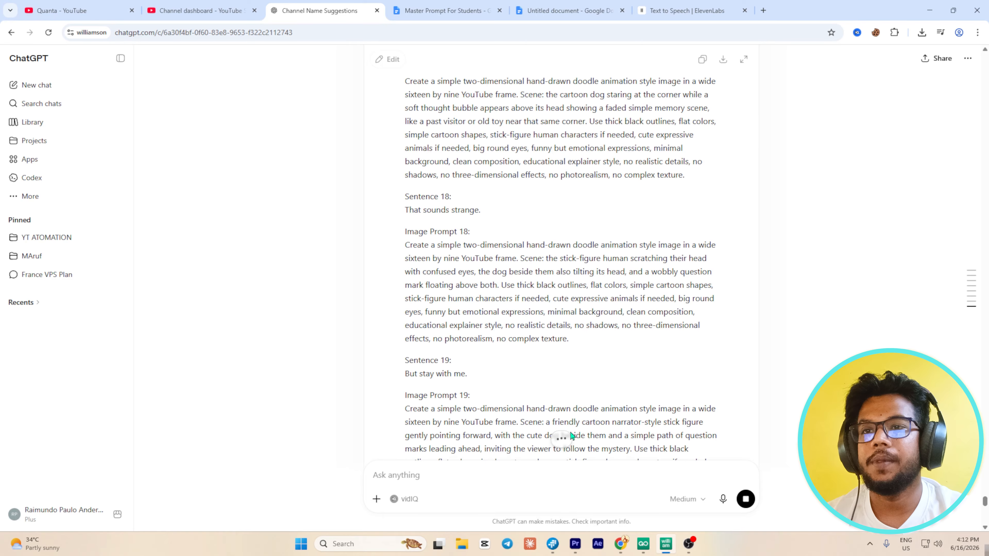
scroll(571, 435, "up", 20)
scroll(425, 335, "down", 10)
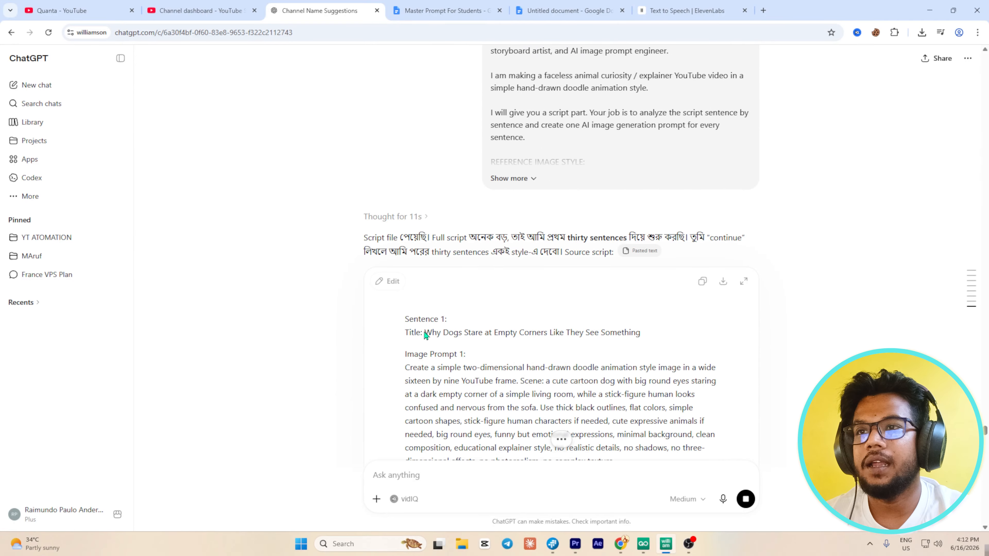
scroll(466, 339, "down", 3)
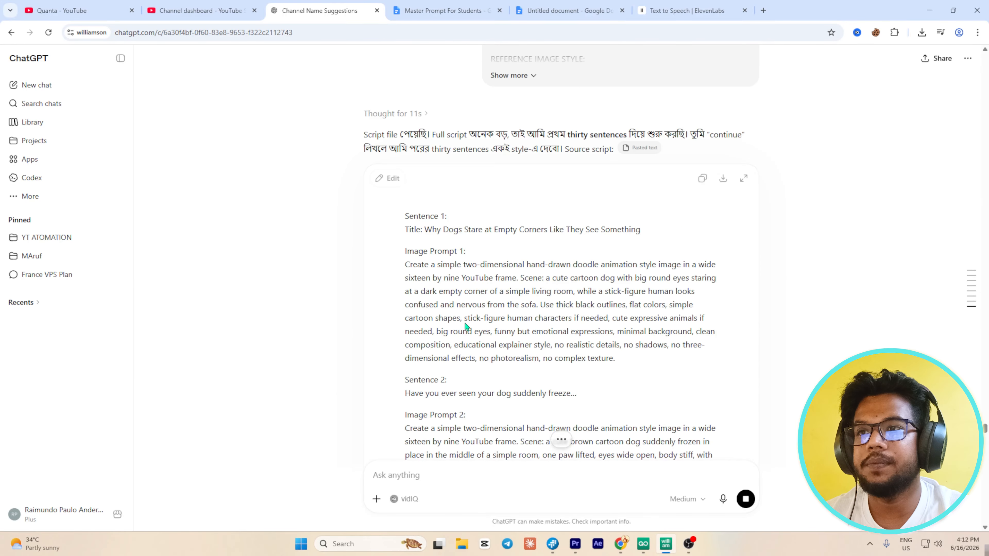
scroll(452, 385, "down", 3)
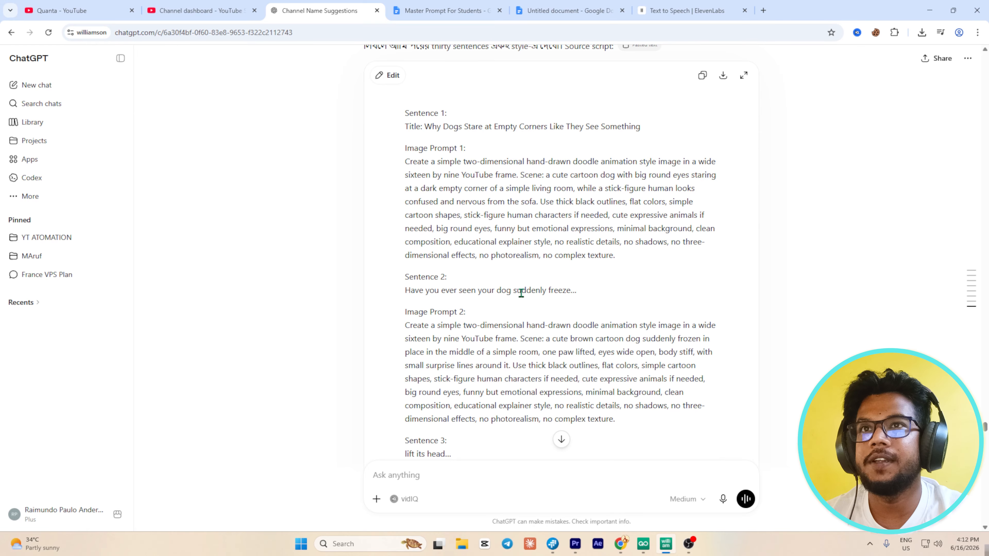
Check the title and opening lines in the script document against the sentences used for the image prompts.
left_click(557, 7)
left_click_drag(329, 181, 670, 181)
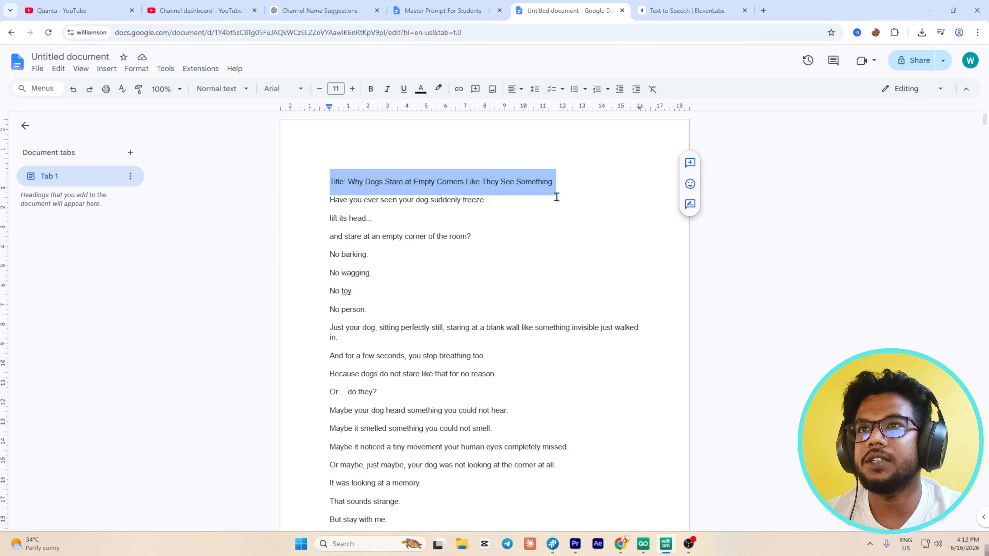
left_click(548, 214)
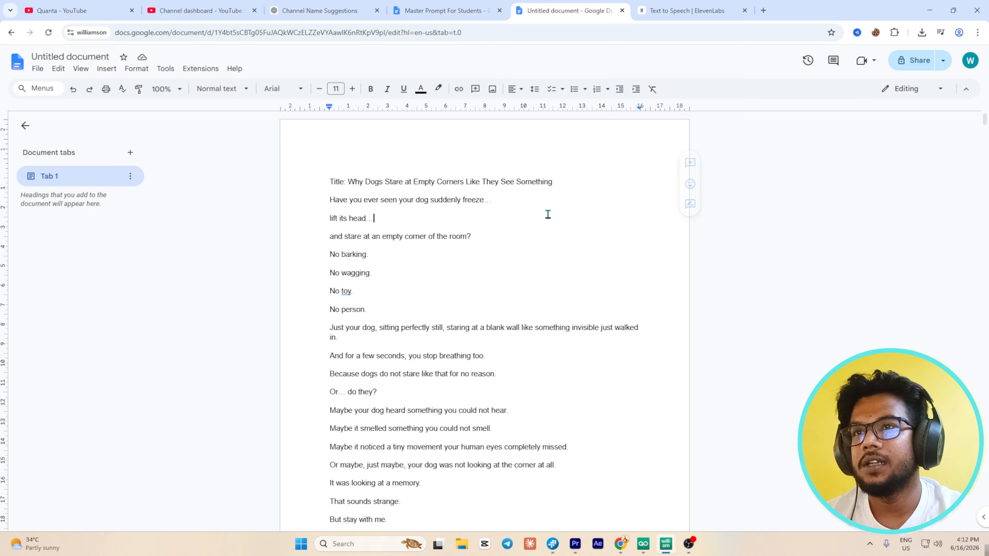
left_click_drag(326, 213, 359, 225)
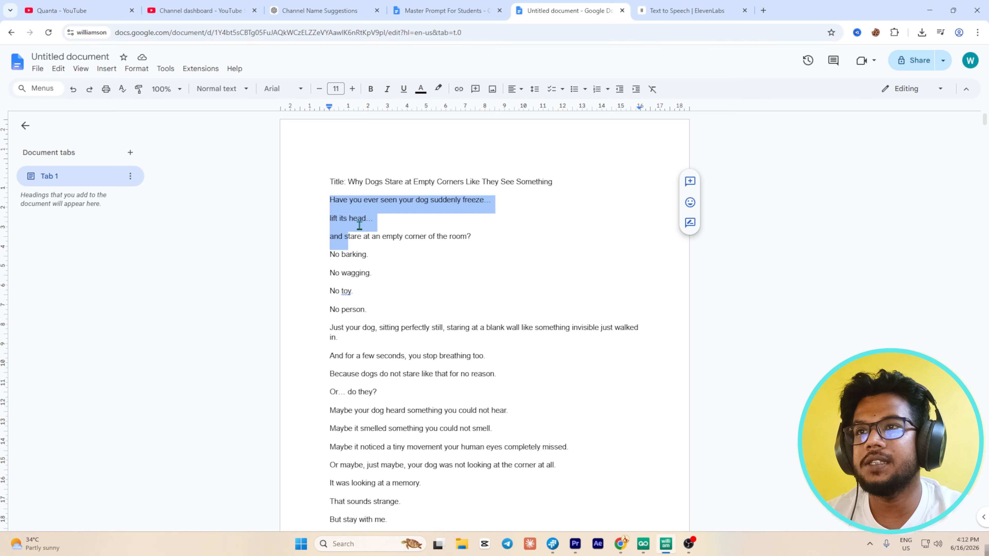
Compare the script's opening line "Have you ever seen your dog suddenly freeze…" with Sentence 2 and its image prompt in ChatGPT.
triple_click(457, 203)
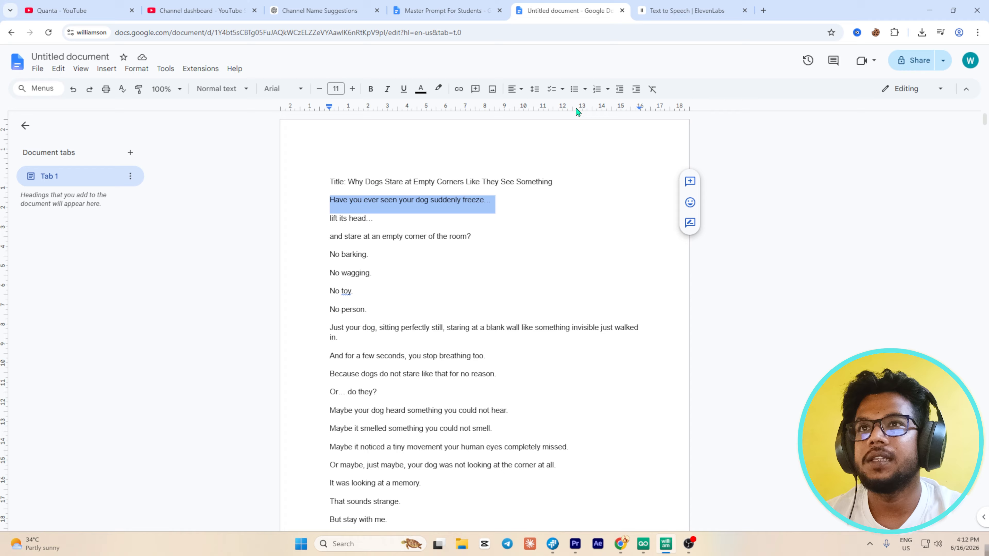
left_click(343, 6)
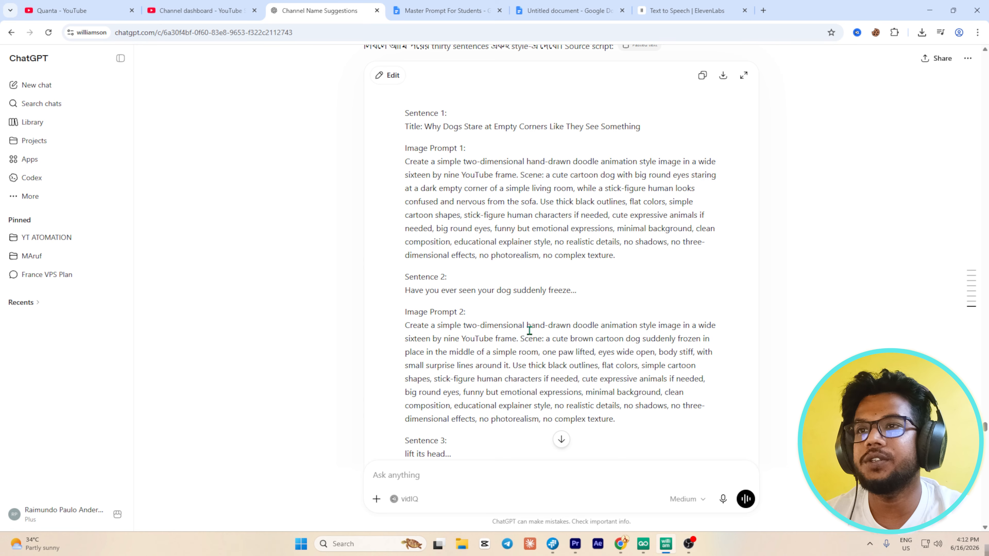
scroll(421, 336, "down", 1)
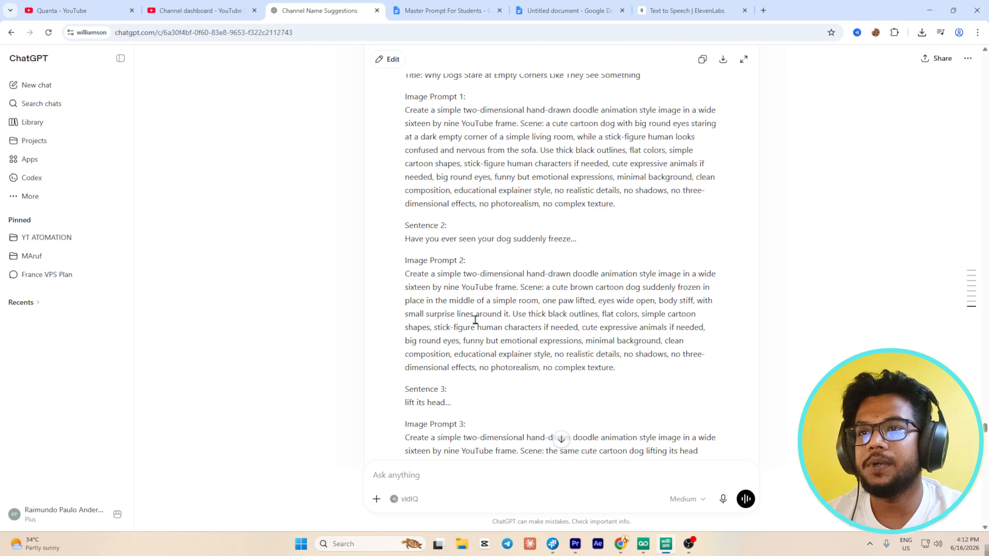
scroll(481, 351, "down", 2)
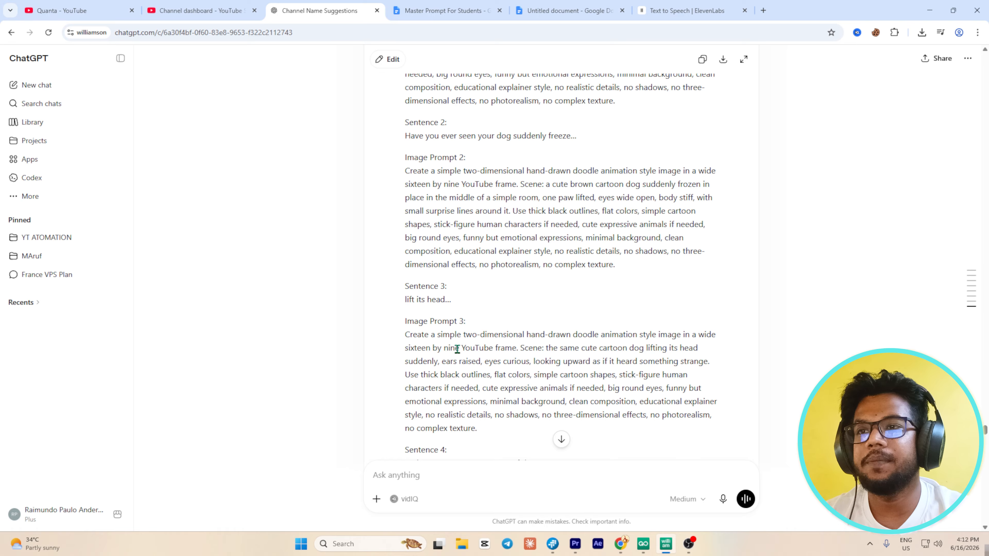
Check Quanta's YouTube channel page, then look through ChatGPT's sentence-by-sentence image prompts and return to the first ones.
left_click(97, 10)
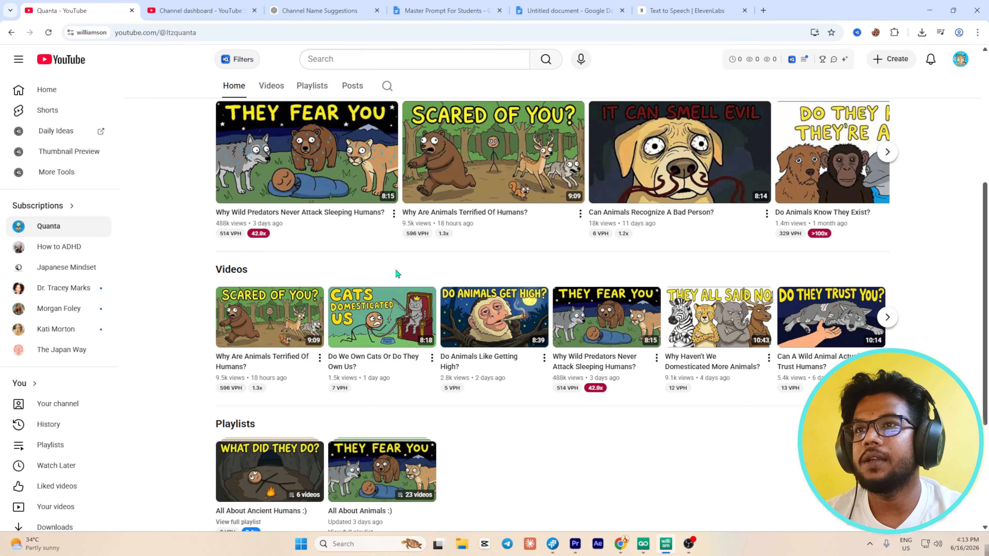
scroll(482, 189, "up", 2)
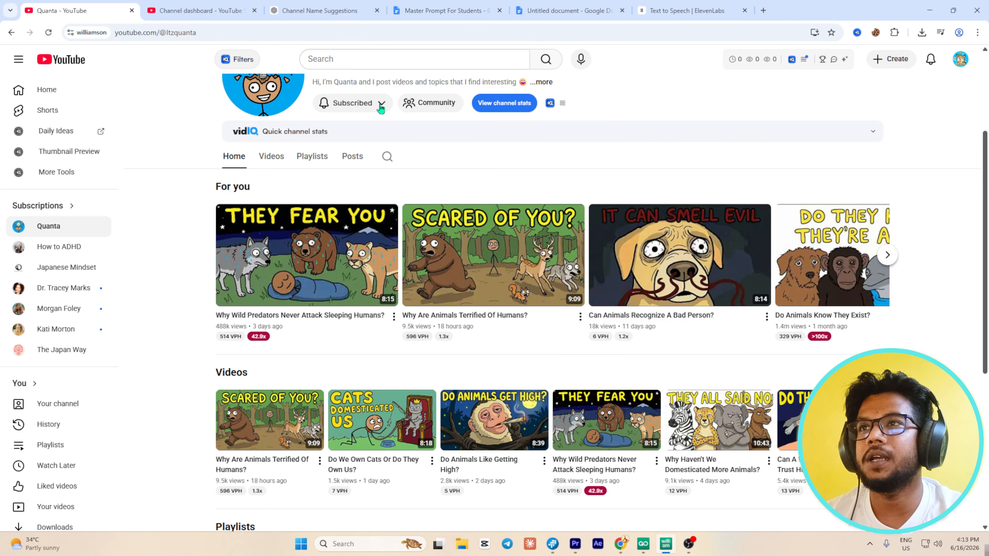
left_click(314, 8)
scroll(536, 362, "down", 4)
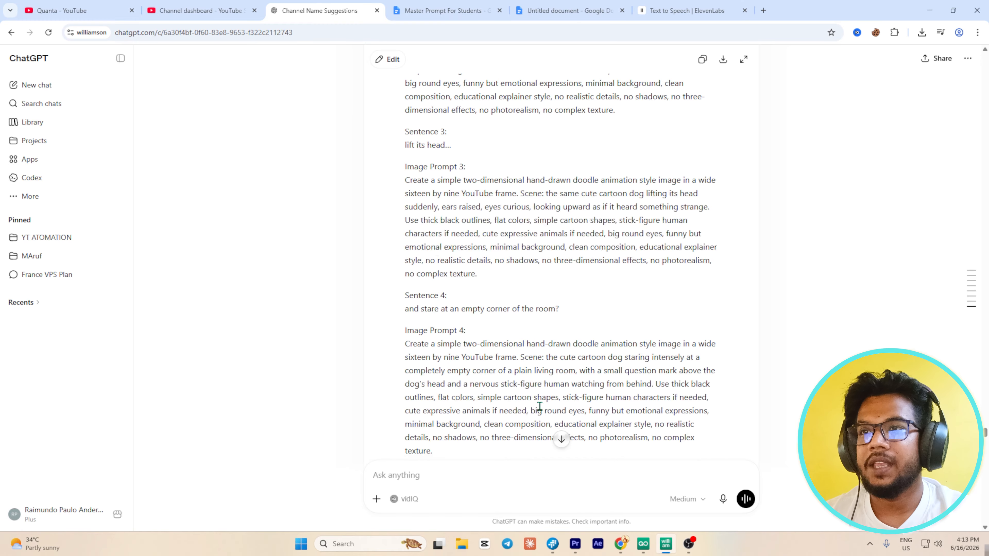
scroll(510, 357, "down", 15)
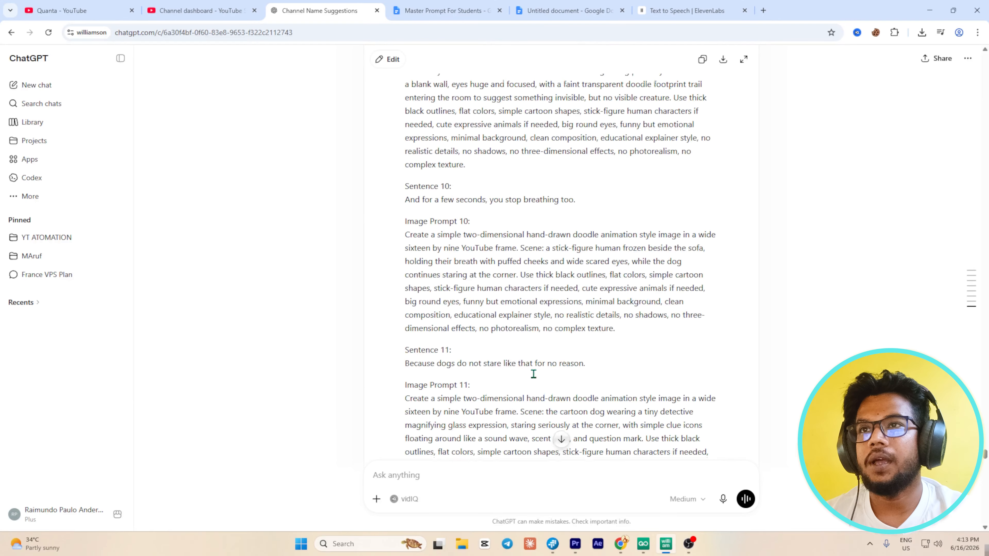
scroll(533, 374, "up", 20)
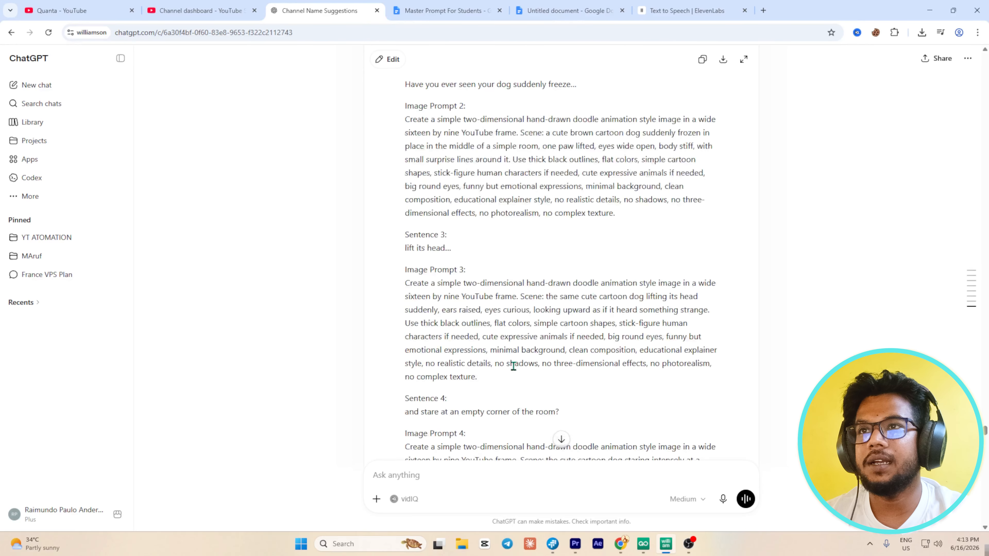
scroll(506, 339, "up", 3)
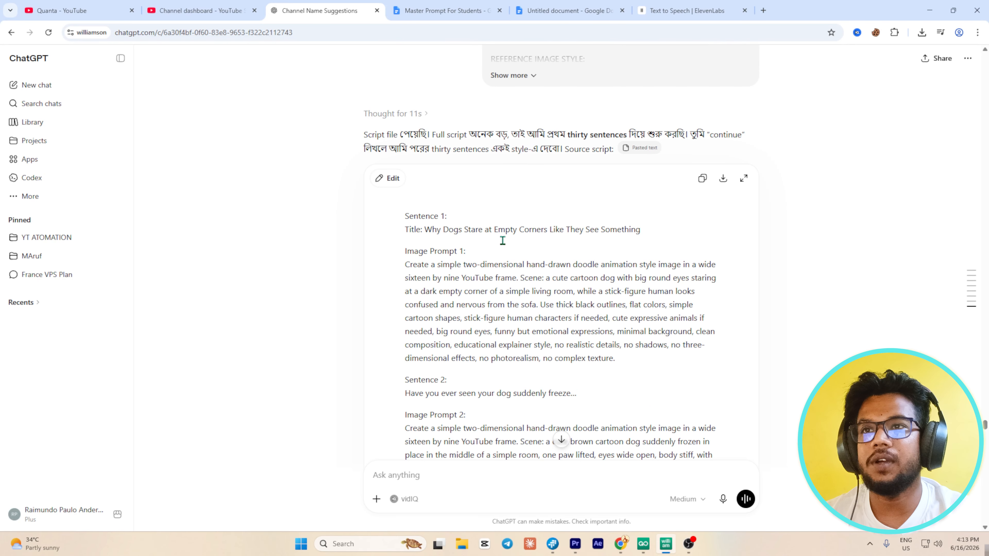
scroll(510, 296, "down", 4)
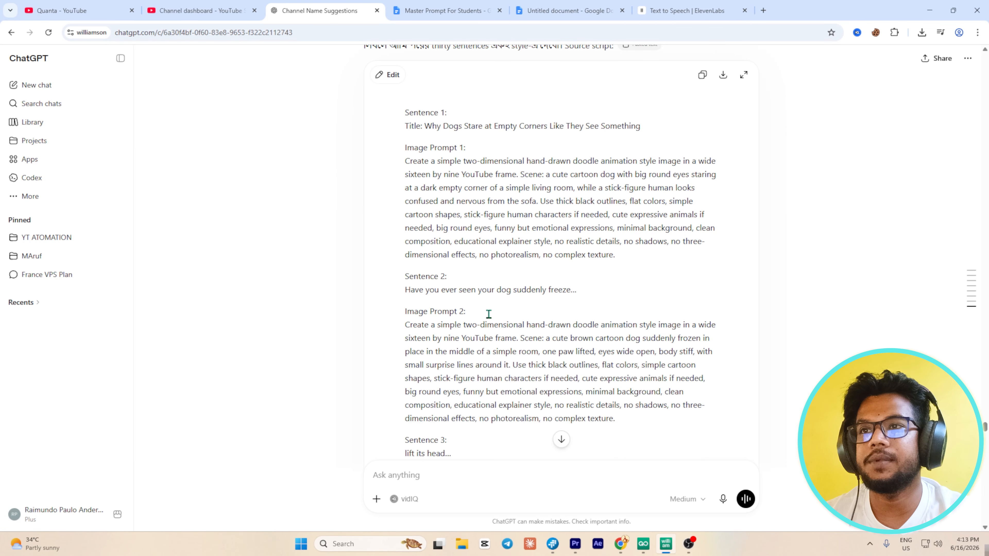
Copy the full text of Image Prompt 2, the one for the dog suddenly freezing.
left_click_drag(407, 242, 576, 238)
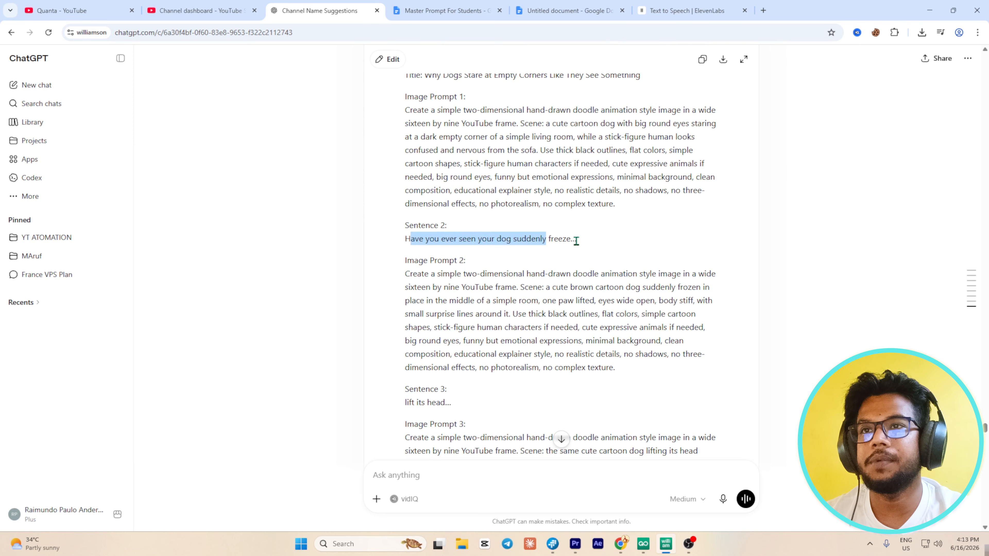
left_click(594, 238)
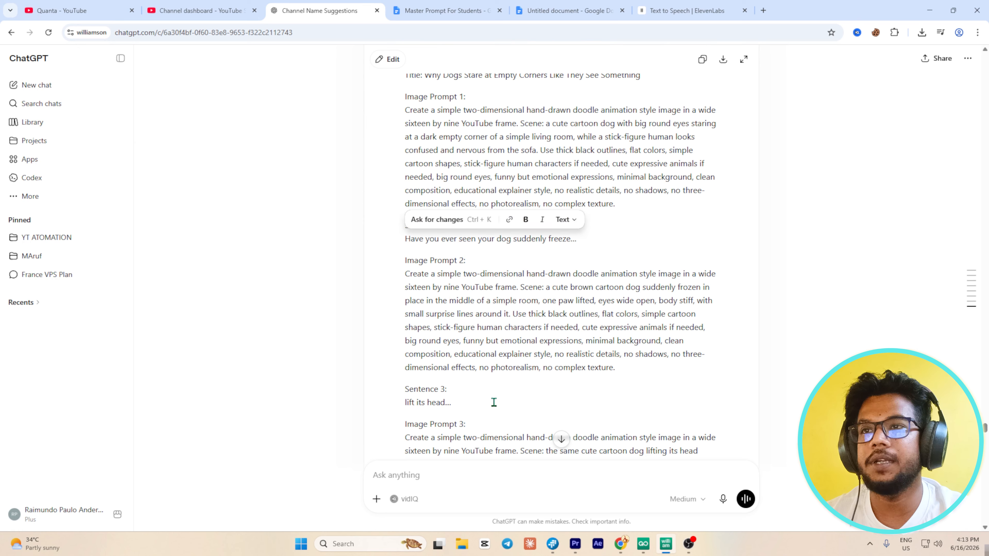
triple_click(484, 320)
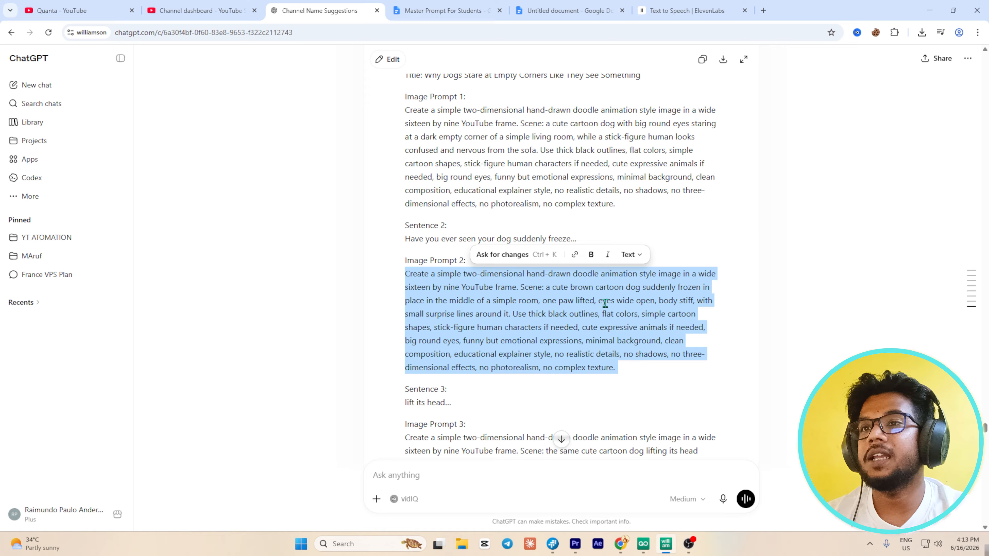
Create a new project in Google Flow and open the Whisk tool in it.
left_click(763, 10)
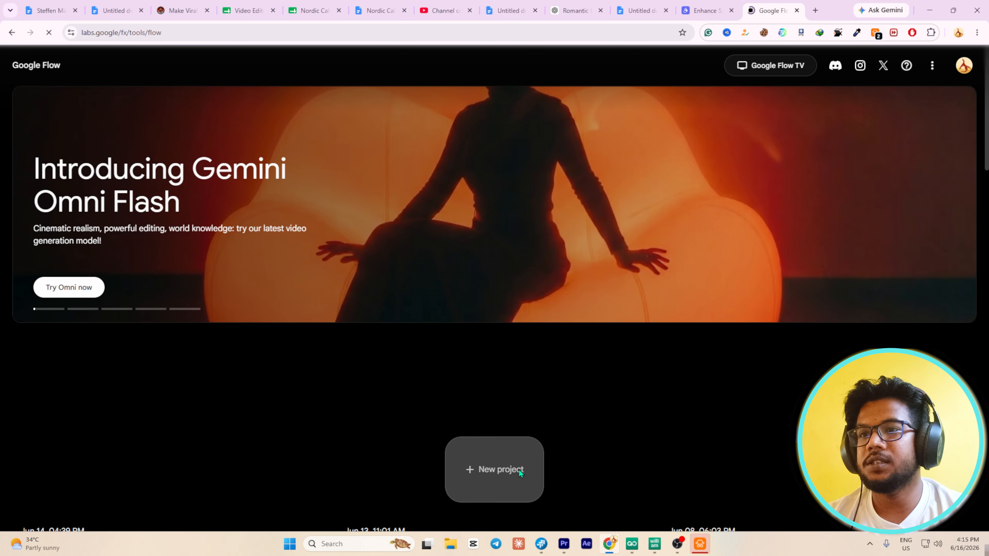
left_click(491, 469)
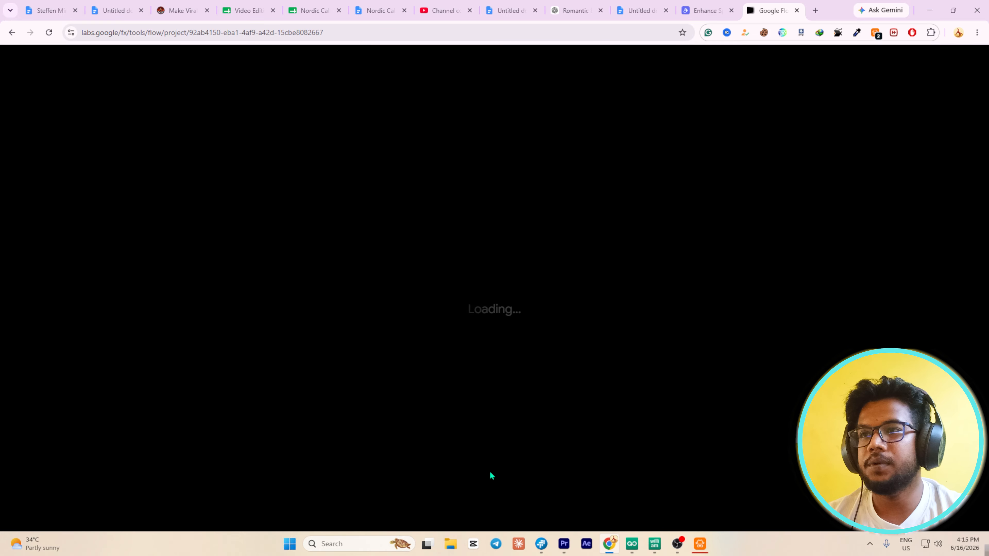
left_click(58, 192)
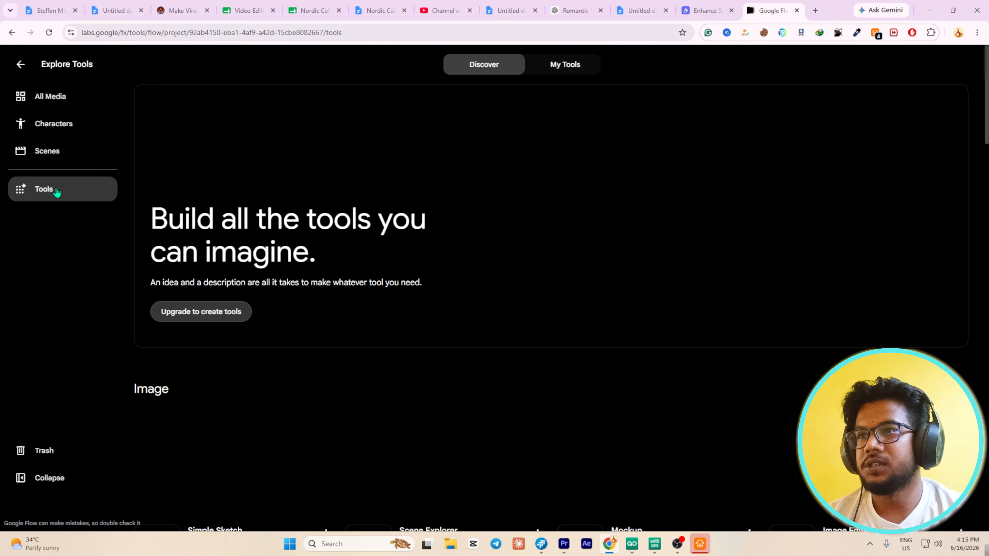
scroll(372, 369, "down", 20)
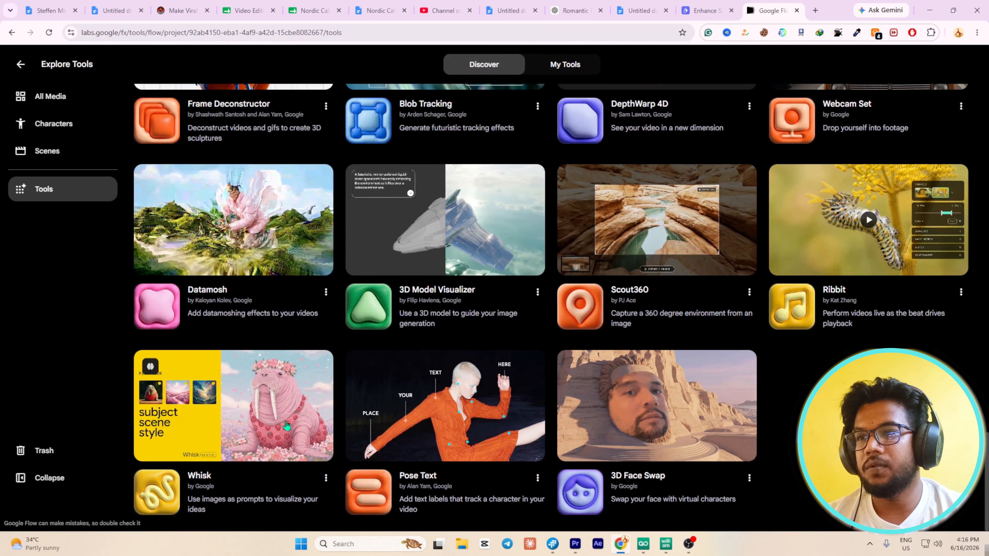
left_click(286, 425)
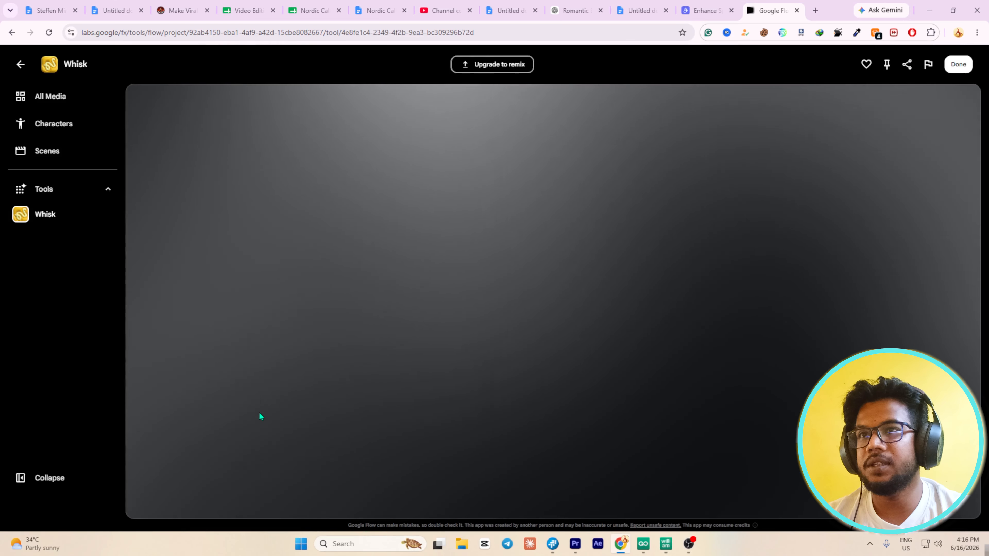
Generate images in Whisk from the copied Image Prompt 2, then close the enlarged view of the brown dog result.
key("ctrl+v")
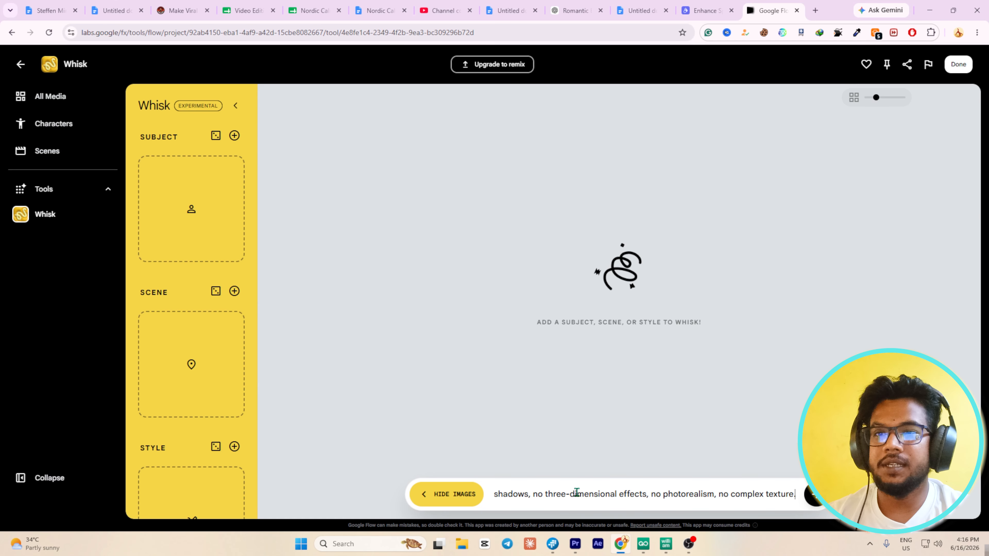
left_click(816, 498)
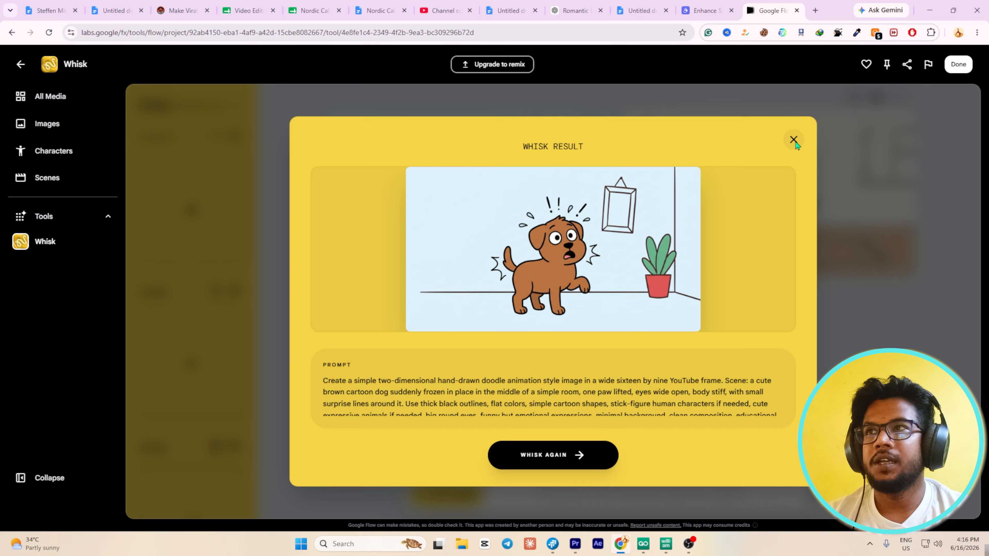
left_click(798, 145)
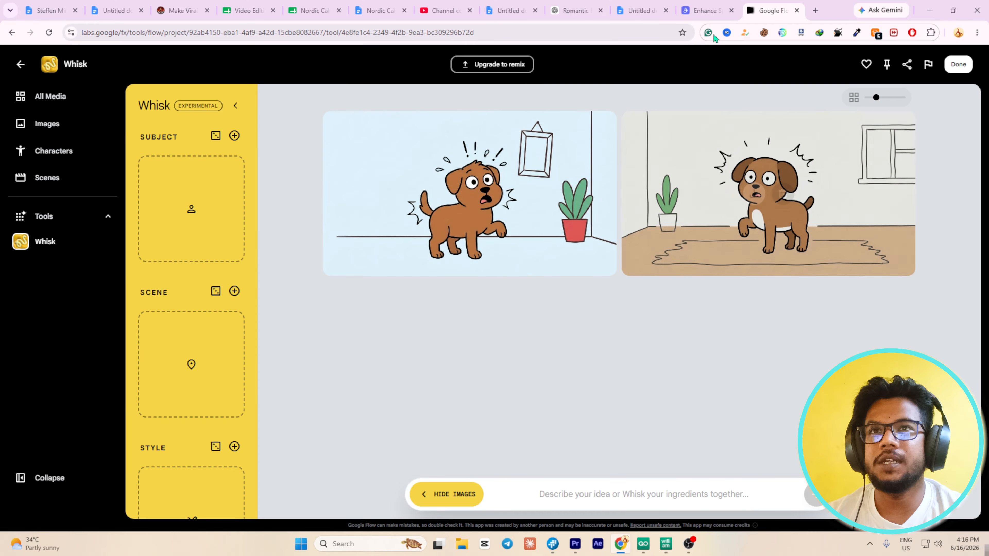
Switch back to ChatGPT, highlight Image Prompt 3 and look through the prompts for the following sentences.
left_click(666, 544)
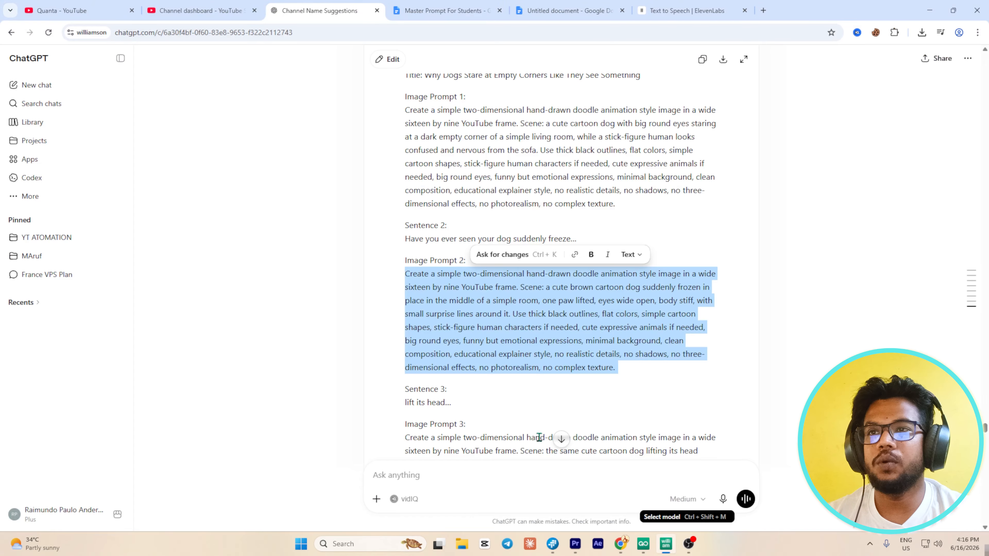
scroll(481, 404, "down", 5)
triple_click(405, 296)
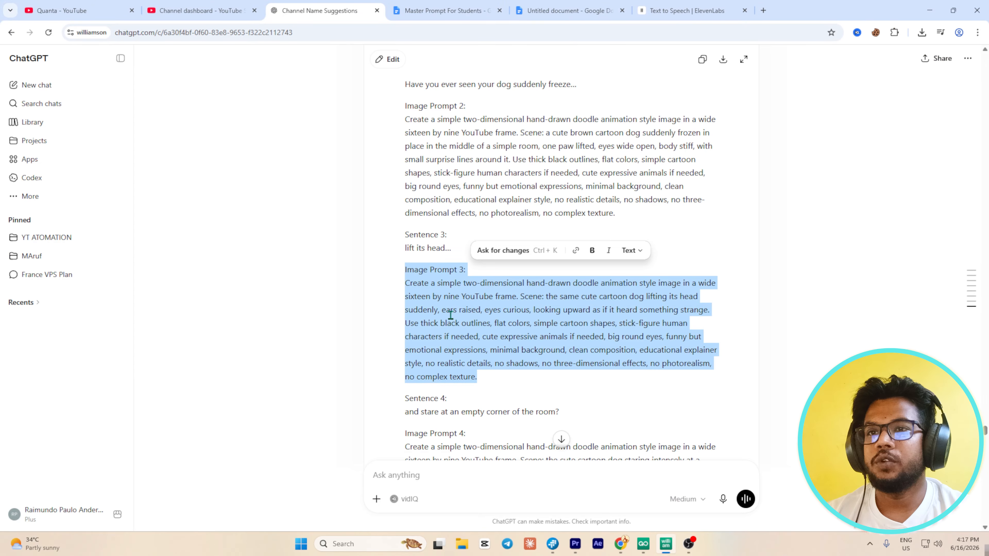
scroll(461, 331, "down", 15)
scroll(468, 353, "down", 20)
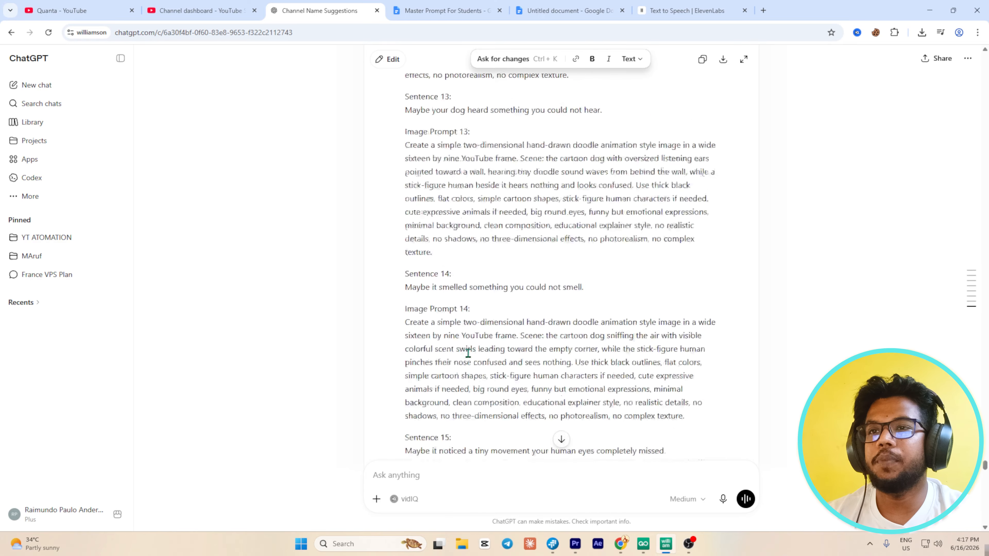
Check the ElevenLabs voiceover and the script document, then open Quanta's video "Why Wild Predators Never Attack Sleeping Humans?".
left_click(687, 11)
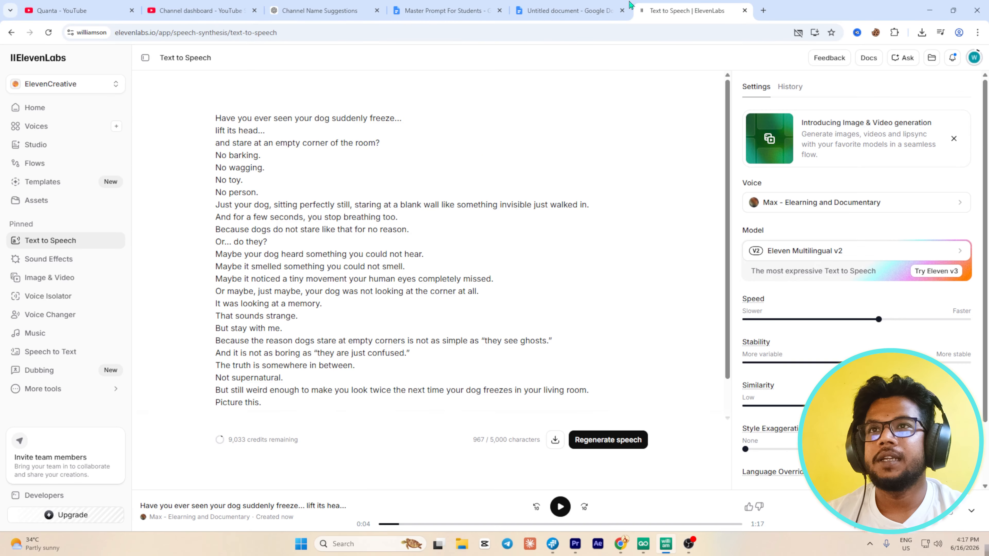
left_click(568, 11)
left_click(687, 10)
left_click(74, 11)
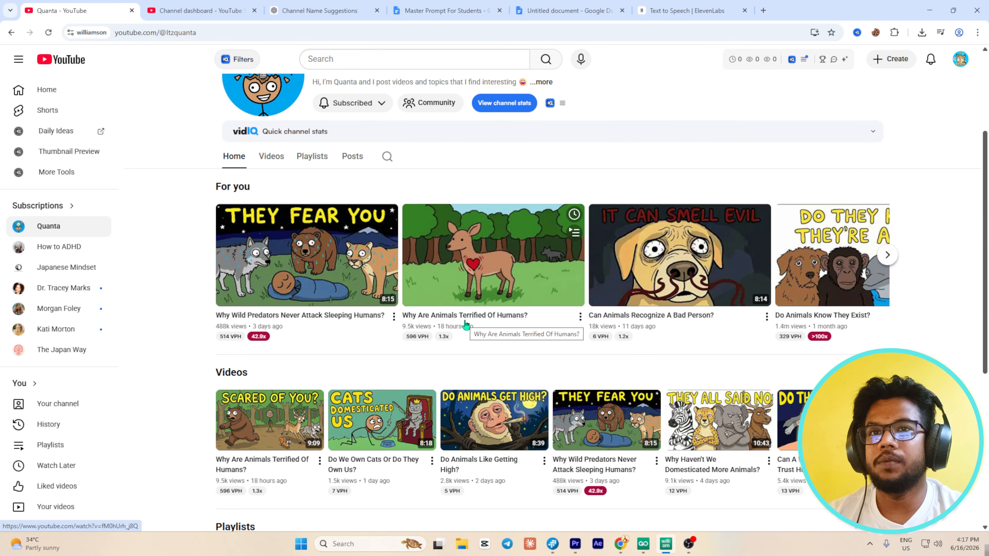
scroll(417, 320, "up", 3)
left_click(348, 356)
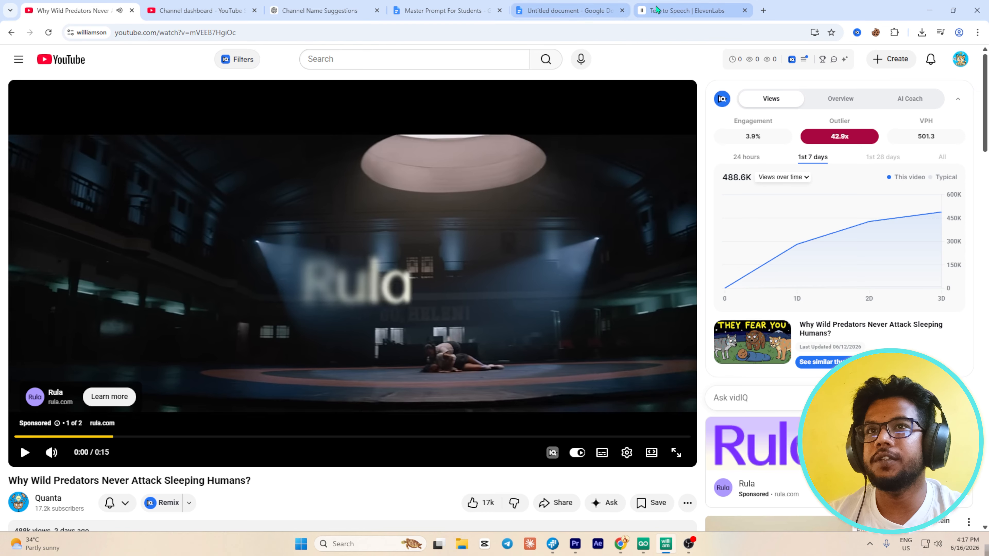
Review the Image generator prompt in the Master Prompt For Students document and the script in the untitled document.
left_click(332, 10)
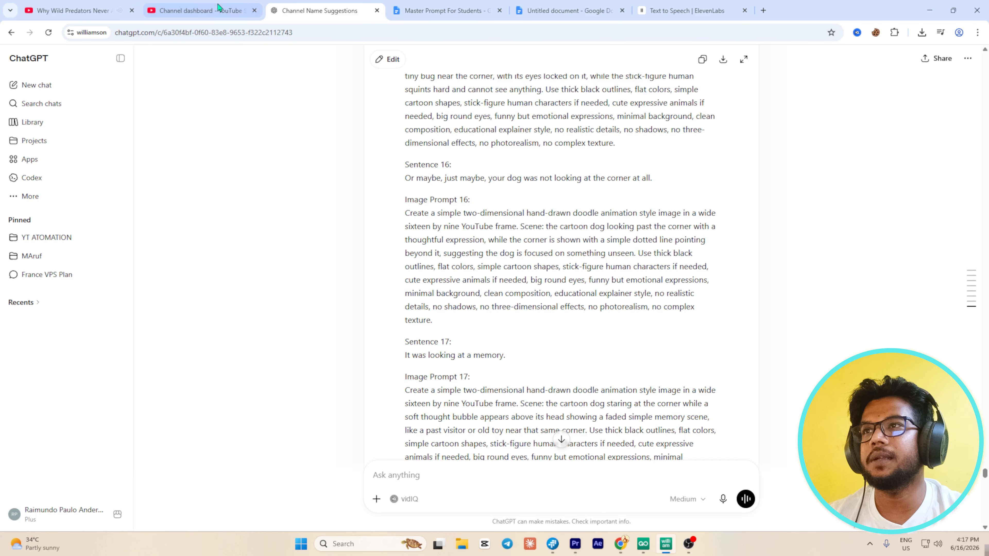
left_click(210, 10)
left_click(448, 10)
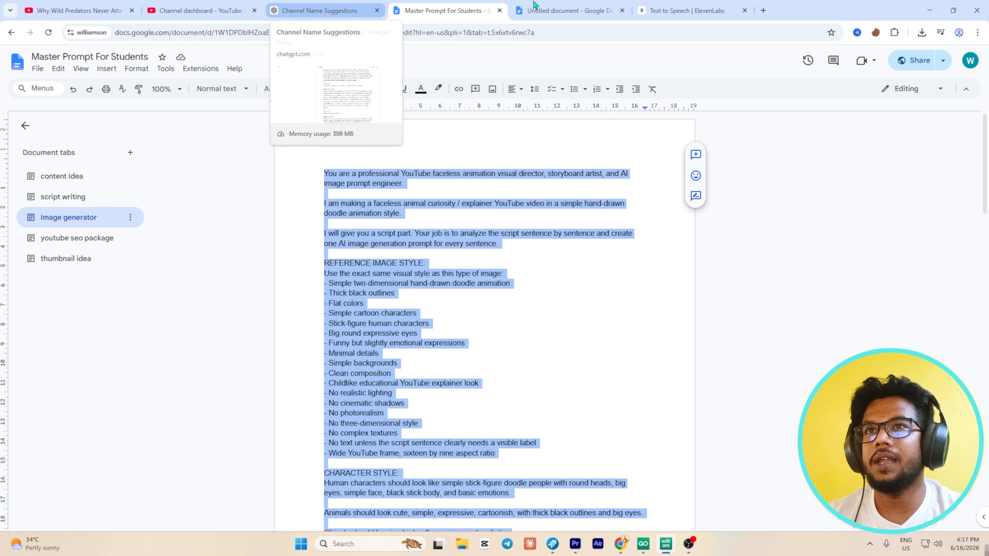
left_click(568, 8)
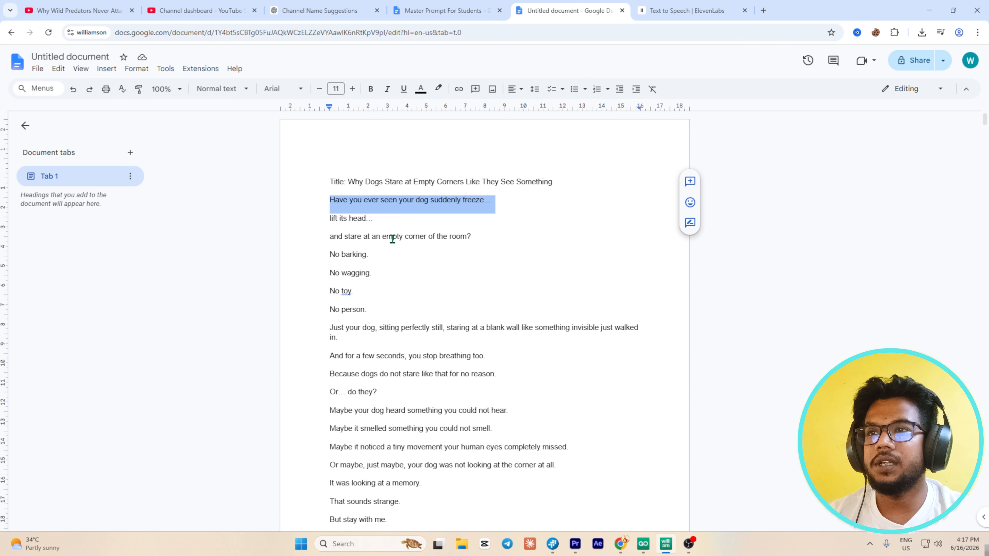
scroll(464, 216, "down", 3)
Examine Sentence 16 and its matching image prompt in ChatGPT's reply.
left_click(319, 10)
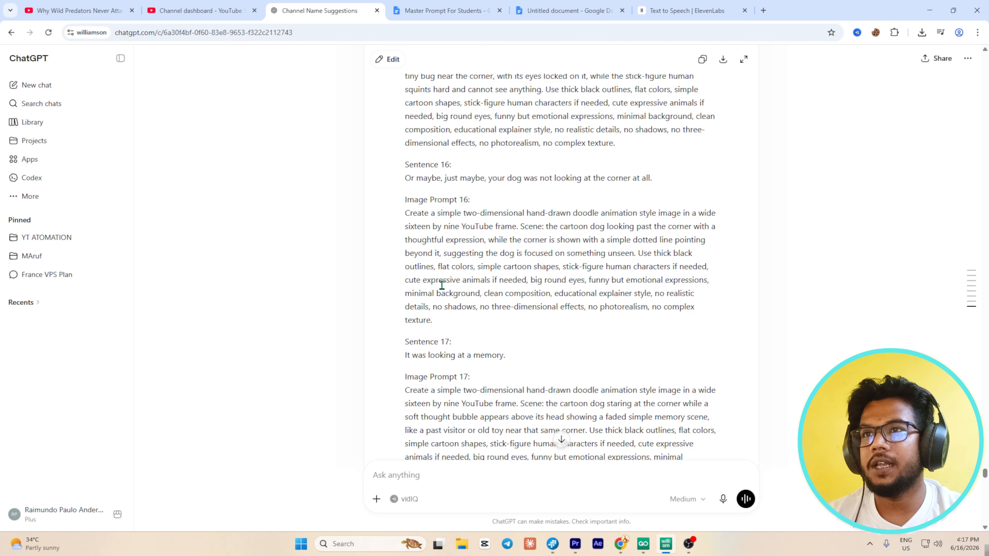
scroll(442, 286, "up", 1)
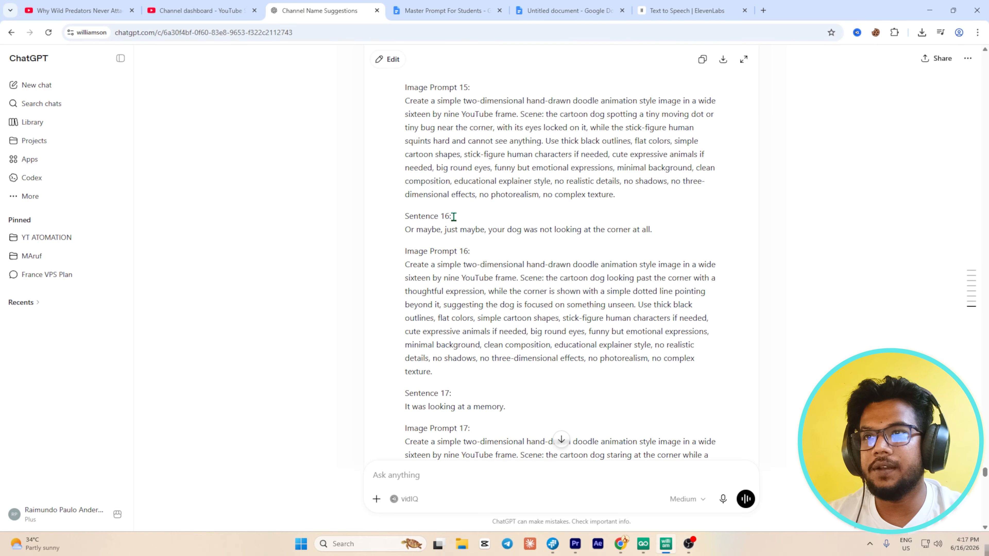
left_click_drag(453, 216, 405, 216)
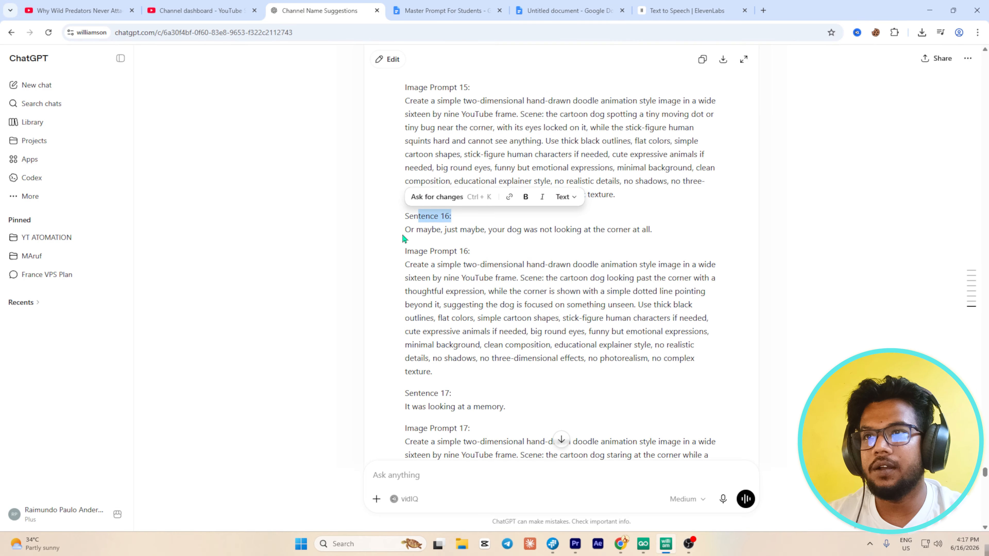
triple_click(540, 232)
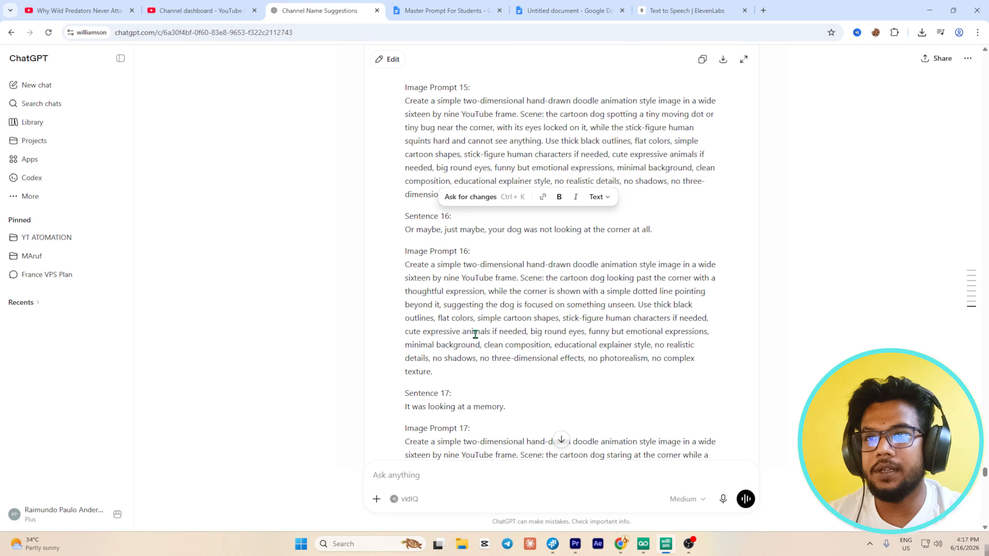
Review Sentence 16 and the image prompts for Sentences 17 and 18 in ChatGPT's reply.
double_click(530, 230)
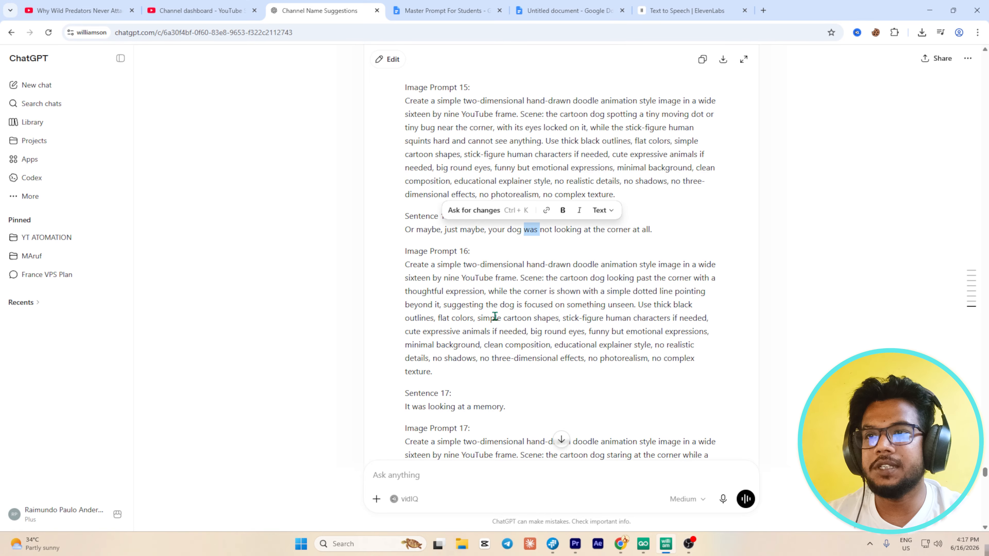
scroll(467, 300, "down", 8)
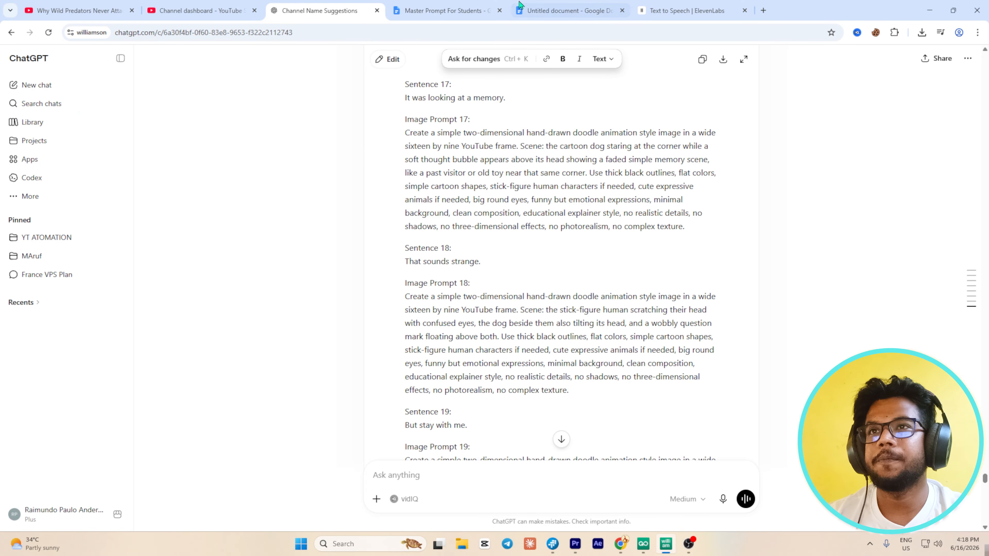
Copy the entire youtube seo package prompt from the Master Prompt For Students document and paste it into a new ChatGPT message.
left_click(491, 9)
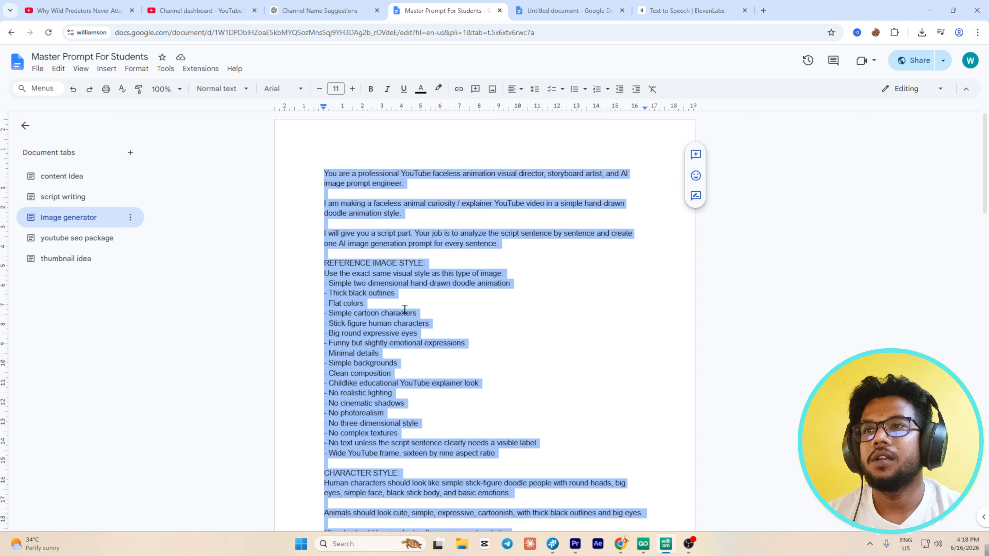
left_click(78, 238)
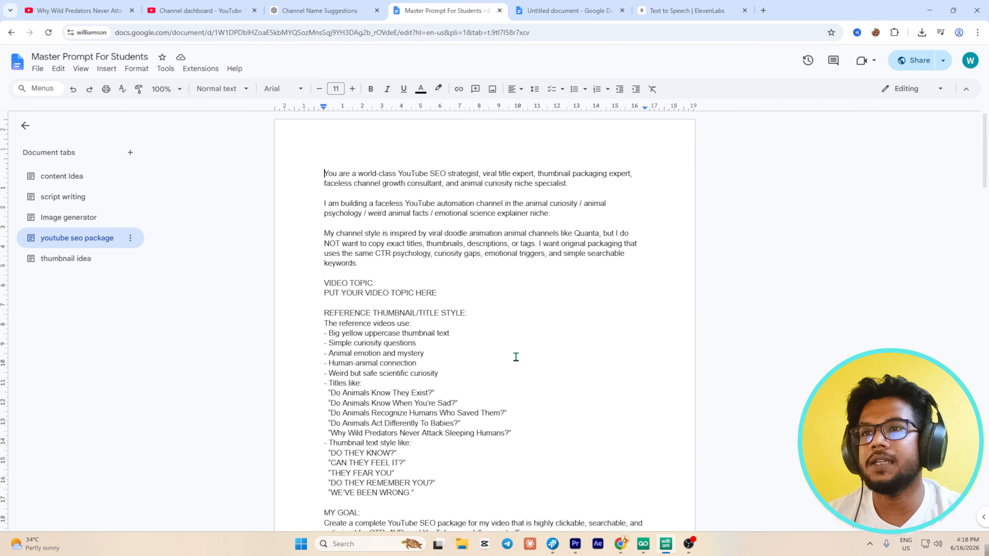
key("ctrl+a")
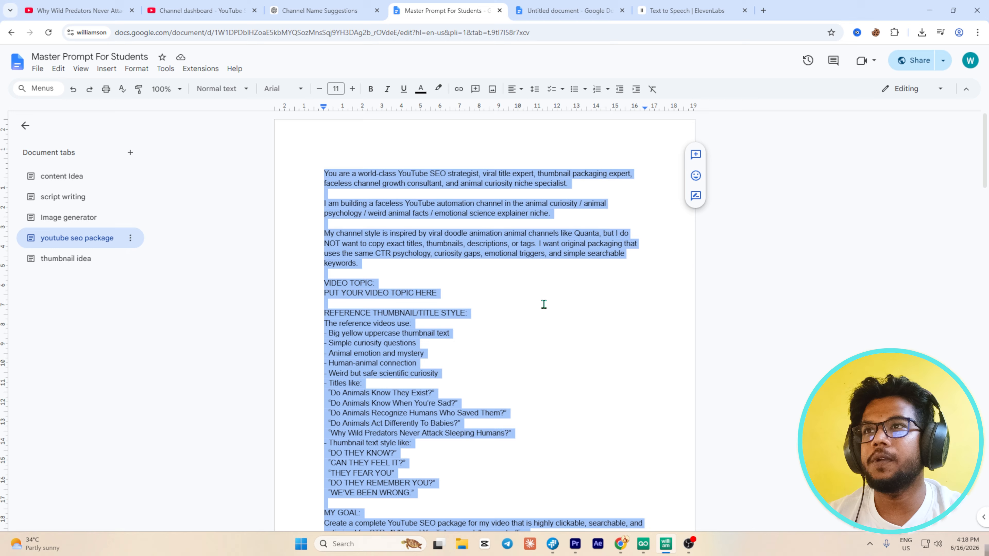
left_click(319, 11)
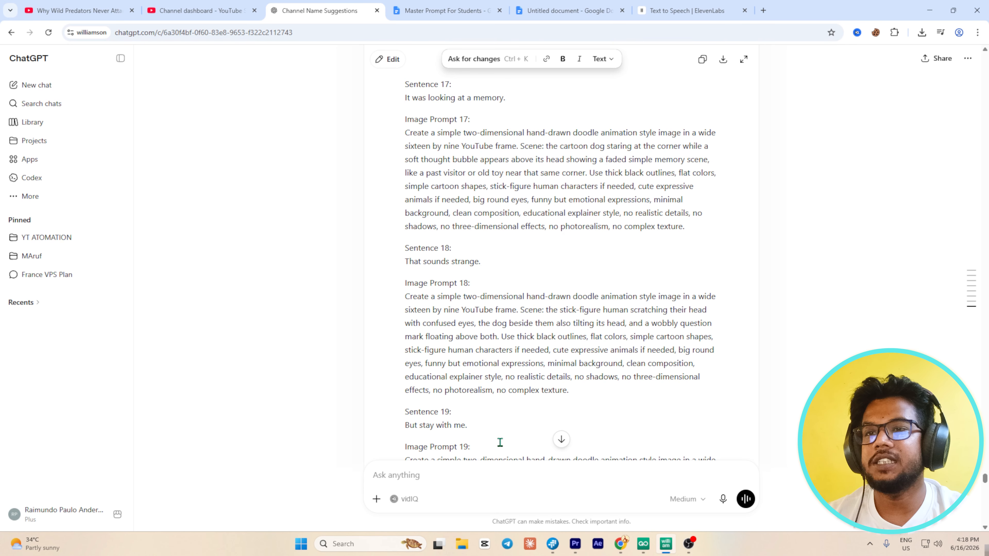
left_click(561, 439)
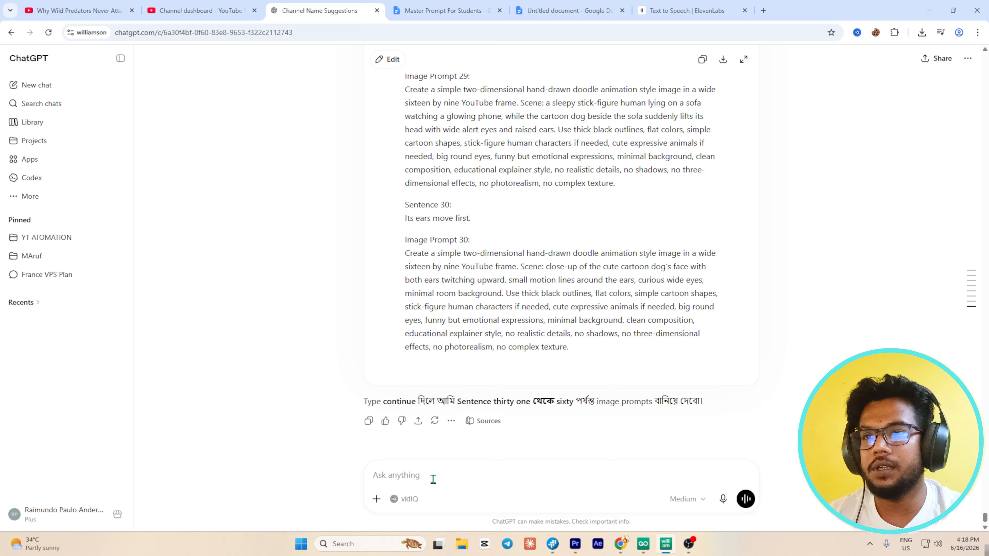
key("ctrl+v")
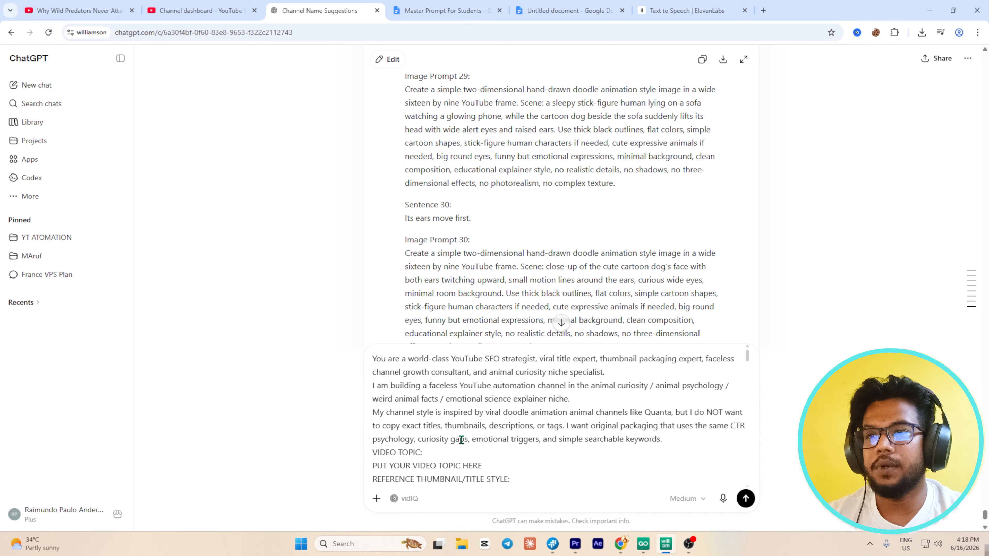
Replace PUT YOUR VIDEO TOPIC HERE with "Why Dogs Stare at Empty Corners Like They See Something", copied from the untitled document, and send the prompt.
scroll(447, 438, "down", 1)
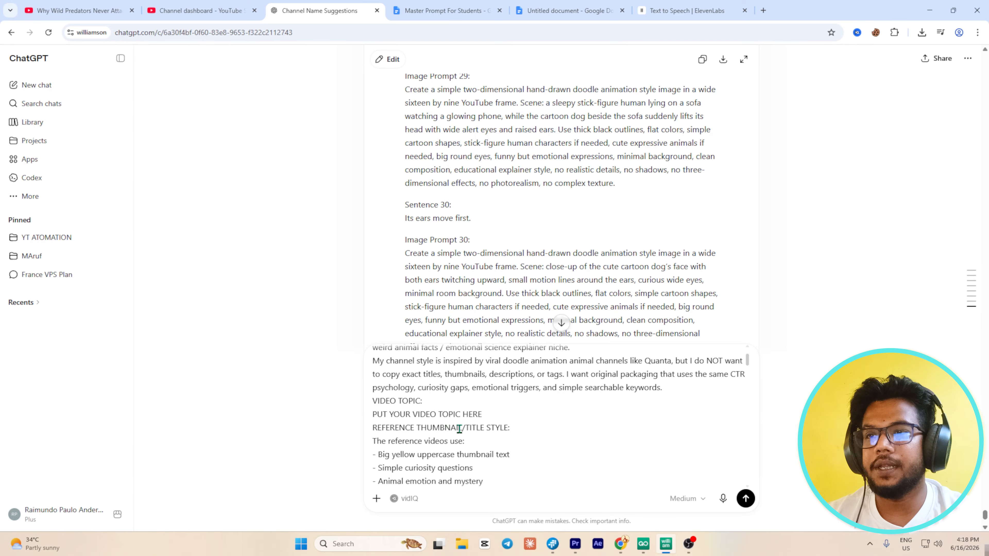
left_click_drag(373, 414, 484, 414)
left_click(559, 6)
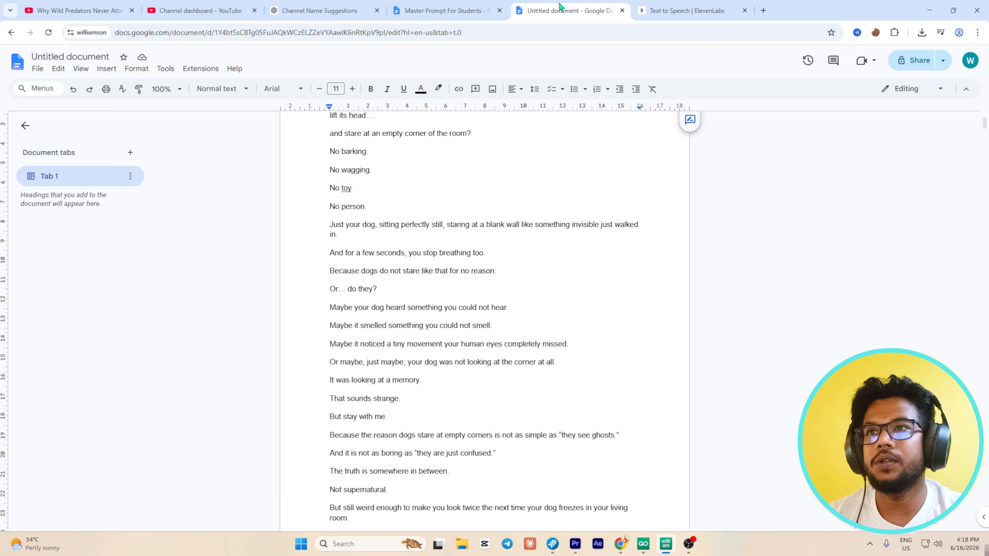
scroll(351, 181, "up", 3)
left_click_drag(349, 182, 550, 173)
key("ctrl+c")
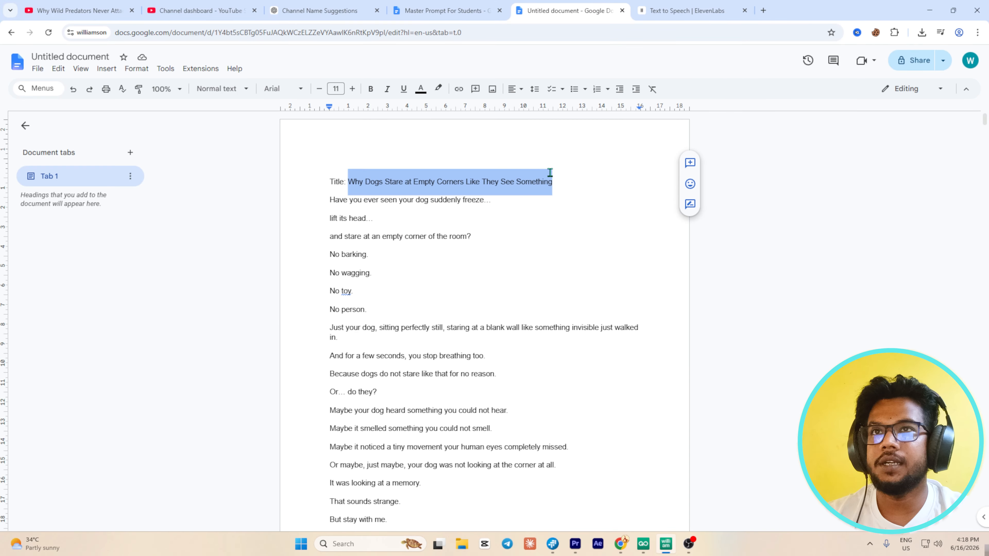
left_click(316, 6)
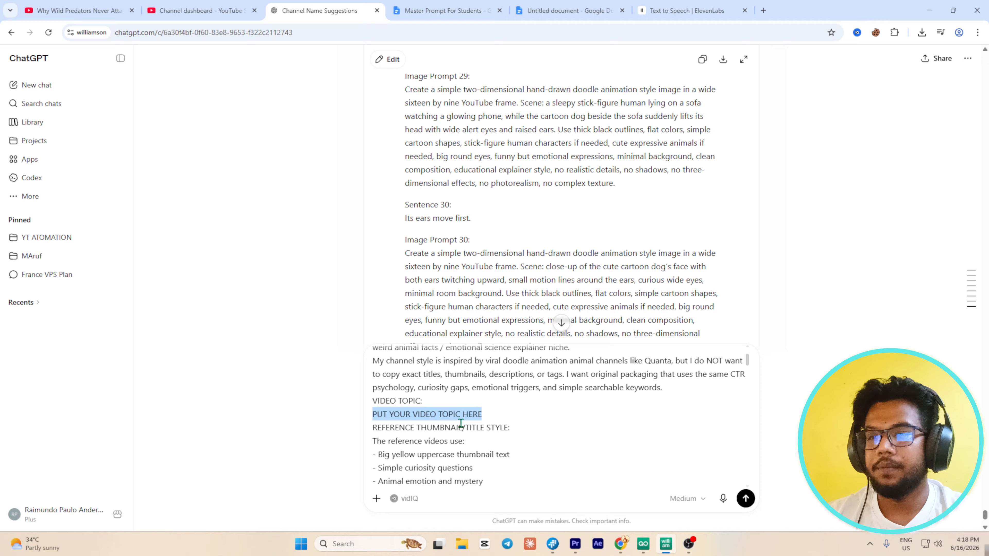
key("ctrl+v")
scroll(594, 445, "down", 5)
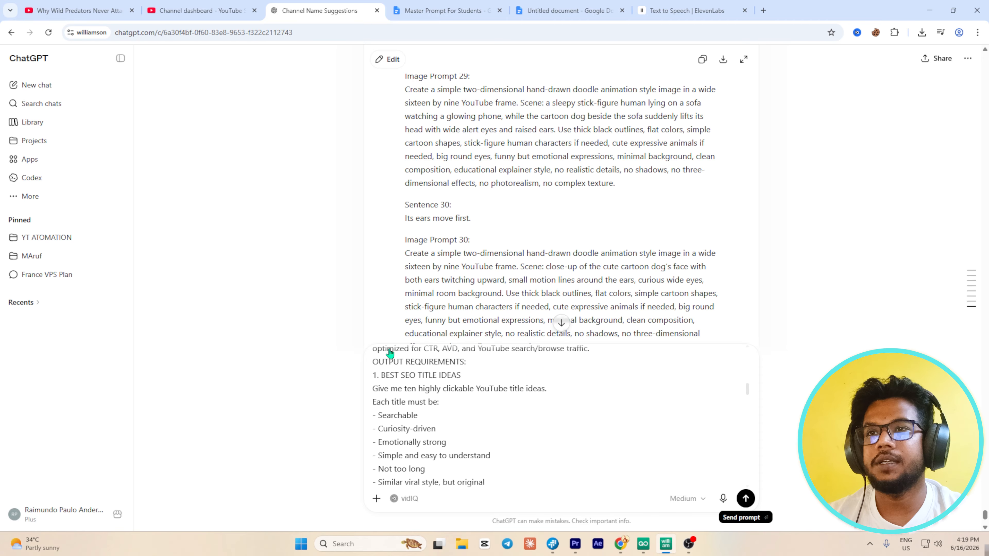
key("Return")
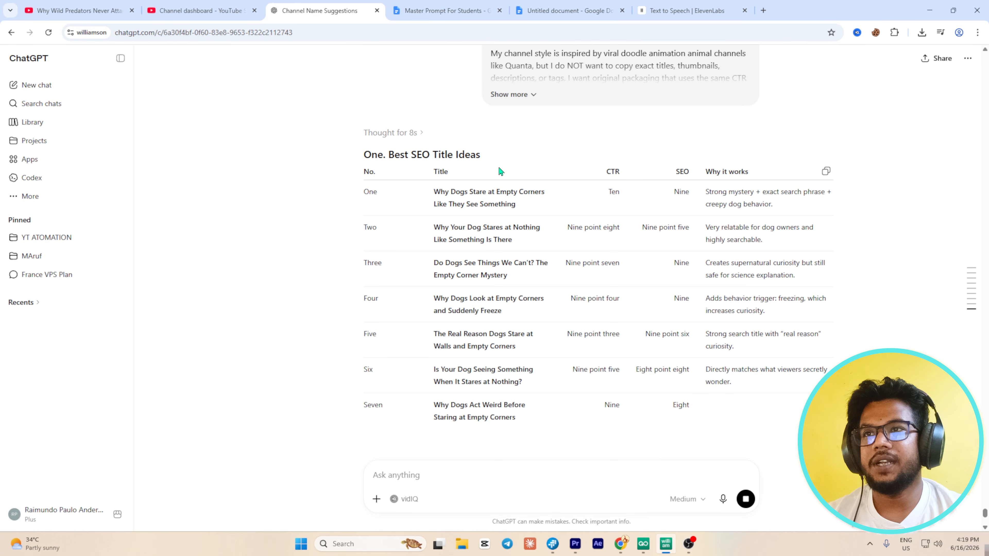
Examine the SEO title ideas with their CTR and SEO scores, and highlight the title under Best Final Title.
left_click_drag(364, 318, 687, 318)
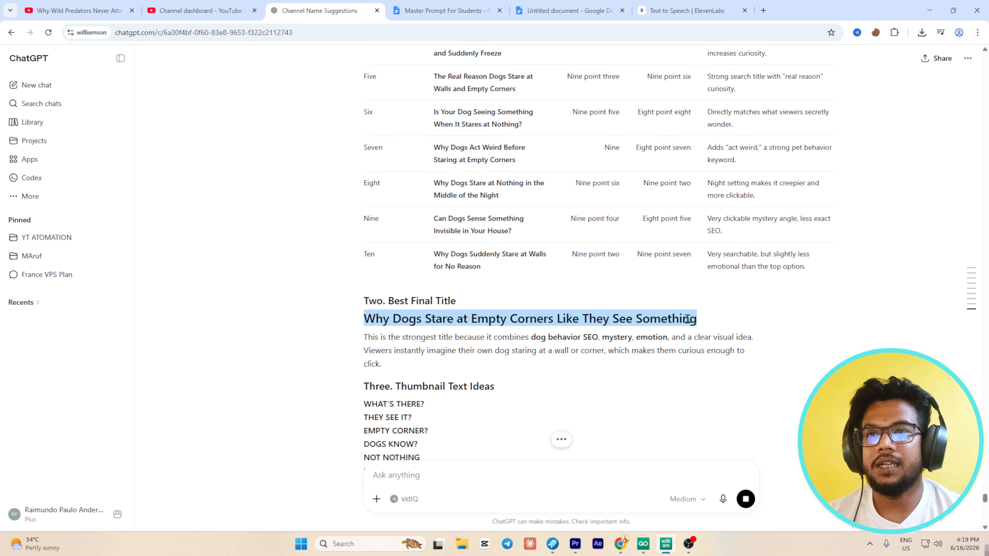
scroll(521, 345, "down", 3)
left_click_drag(368, 218, 694, 221)
scroll(525, 367, "up", 7)
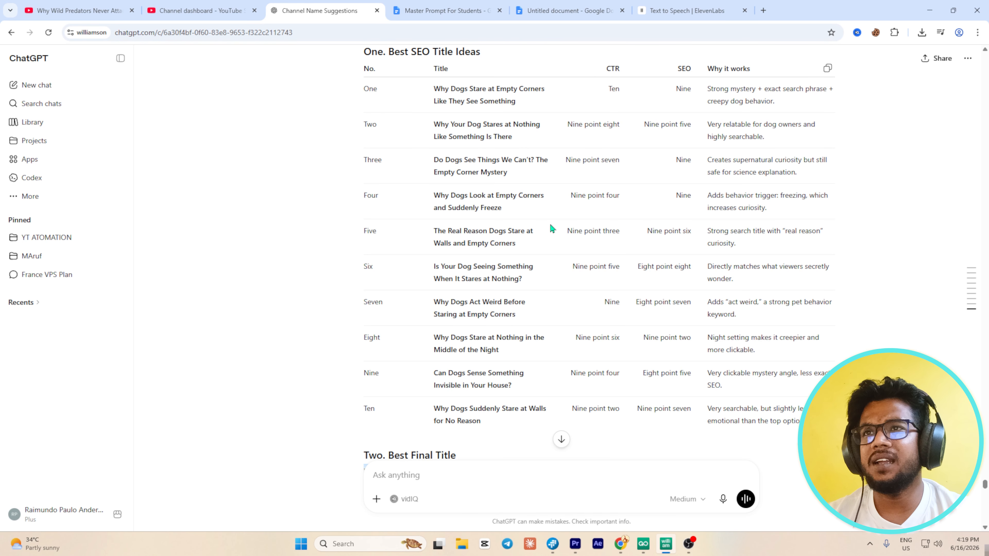
scroll(574, 275, "down", 3)
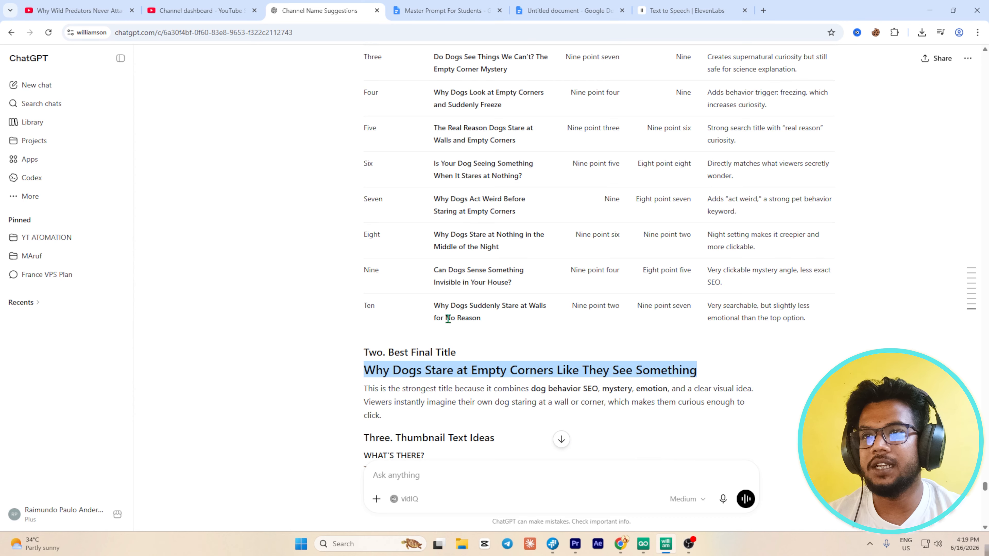
scroll(447, 317, "down", 3)
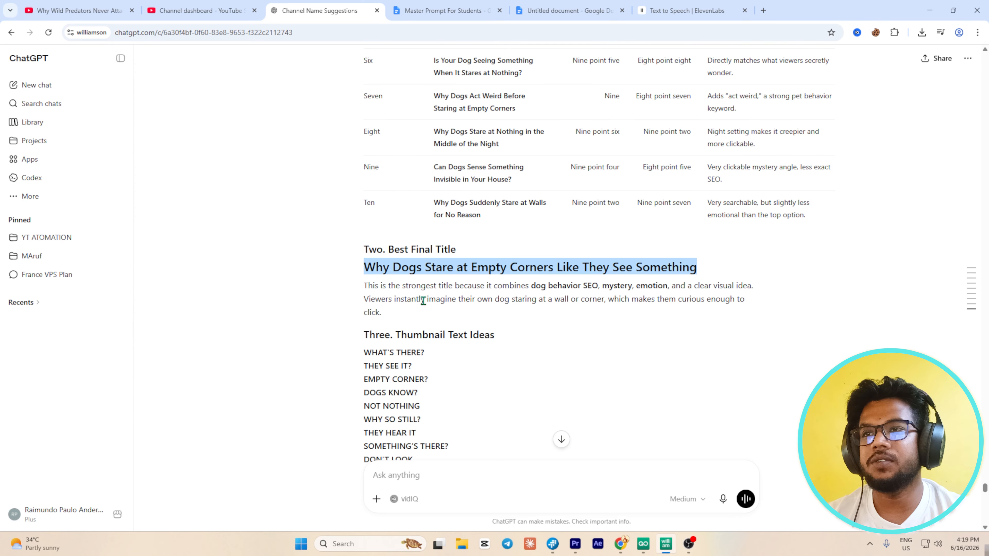
Examine the Thumbnail Text Ideas and the Best Thumbnail Text section down to the YouTube Video Description heading.
scroll(444, 298, "down", 3)
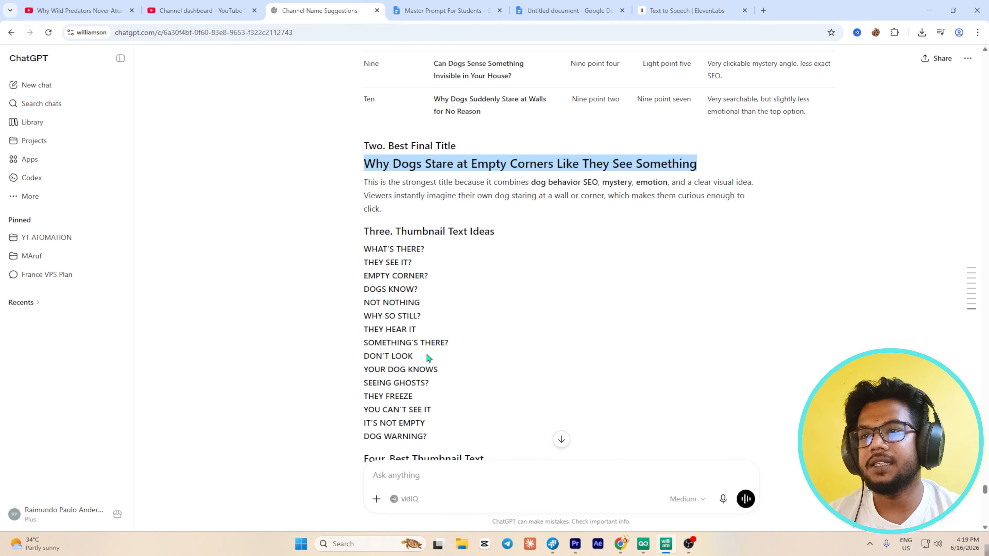
scroll(407, 289, "down", 3)
left_click_drag(368, 356, 440, 349)
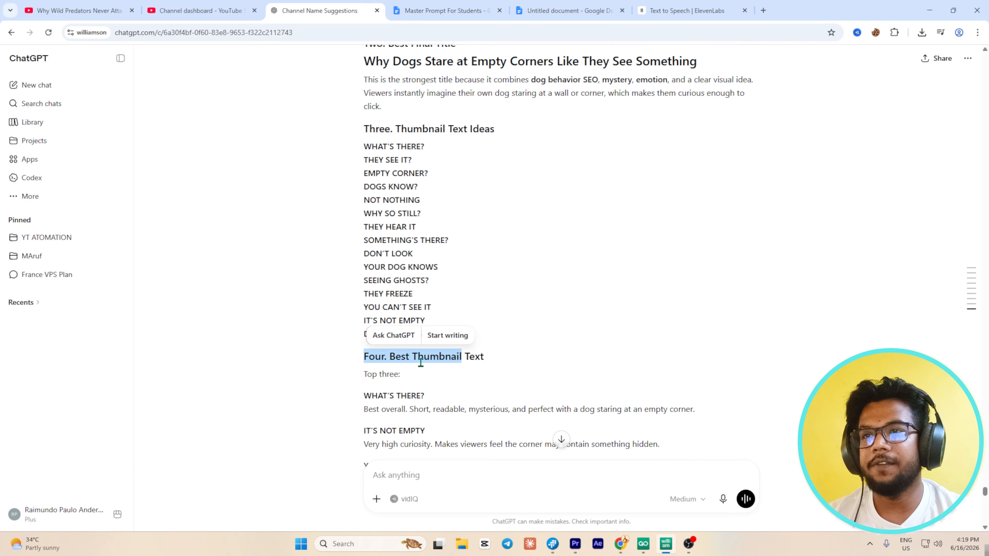
left_click(492, 364)
scroll(370, 241, "down", 4)
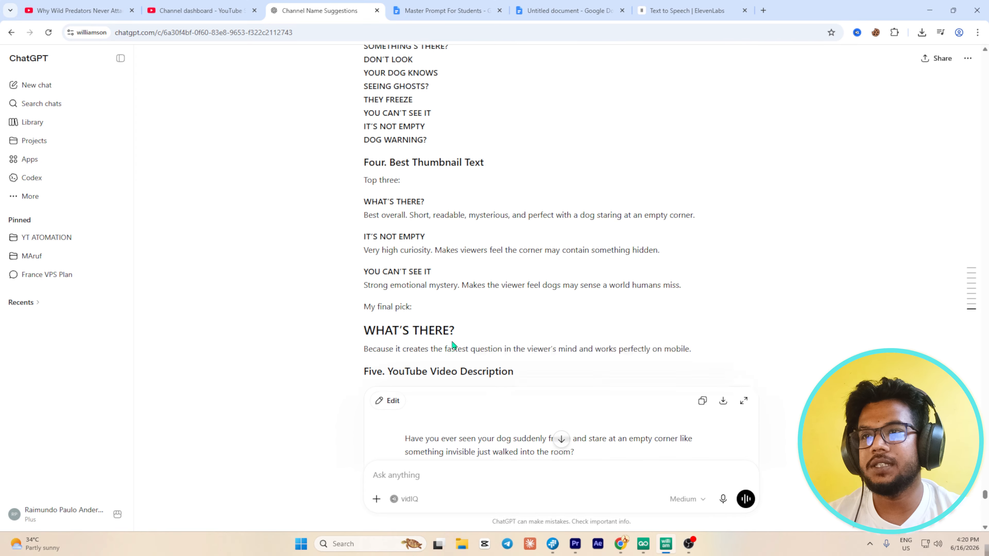
scroll(452, 349, "up", 3)
scroll(458, 339, "down", 3)
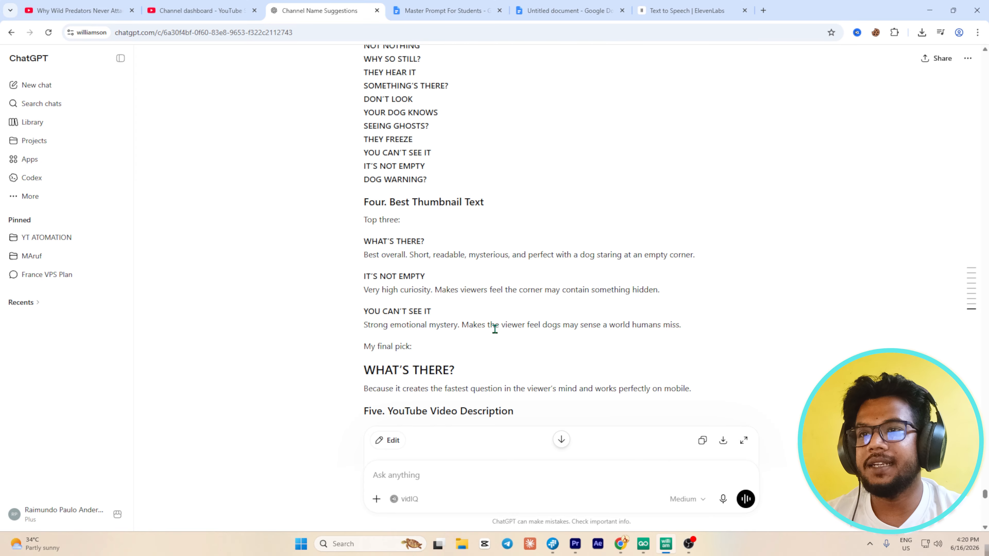